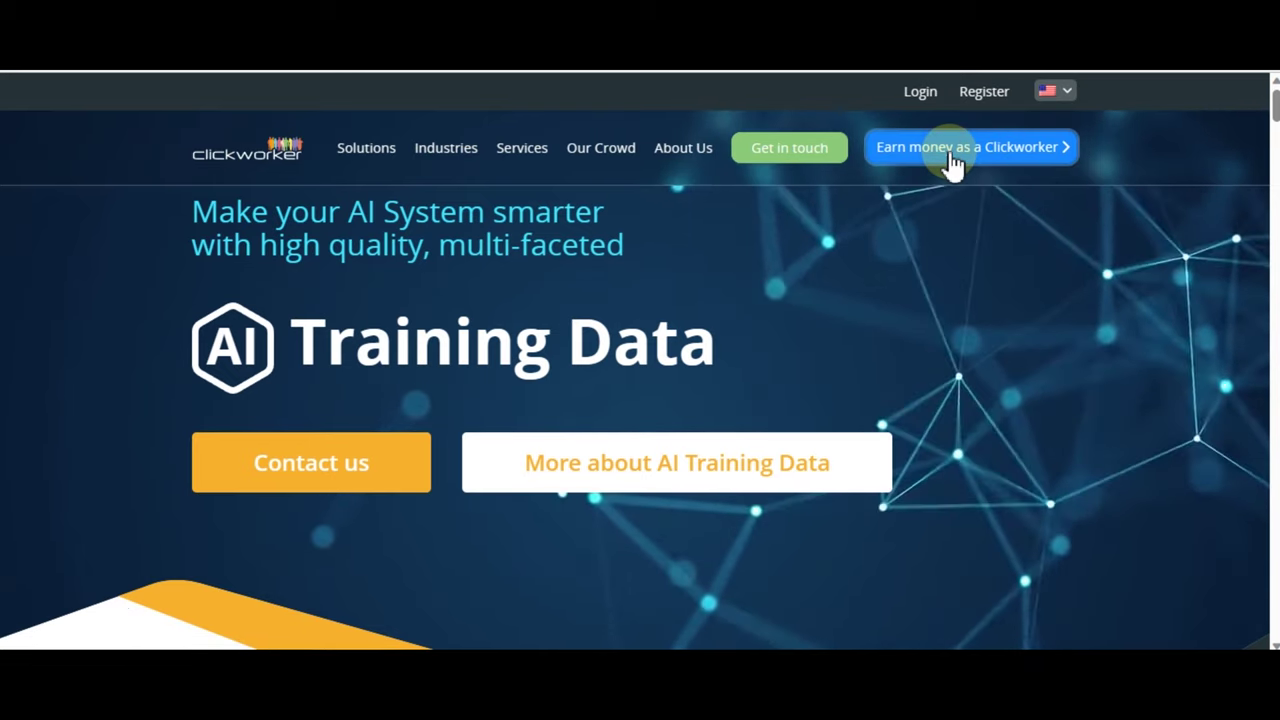
Open the page about earning money as a Clickworker and review its micro-tasking and payment sections.
{"action": "left_click", "coordinate": [953, 166]}
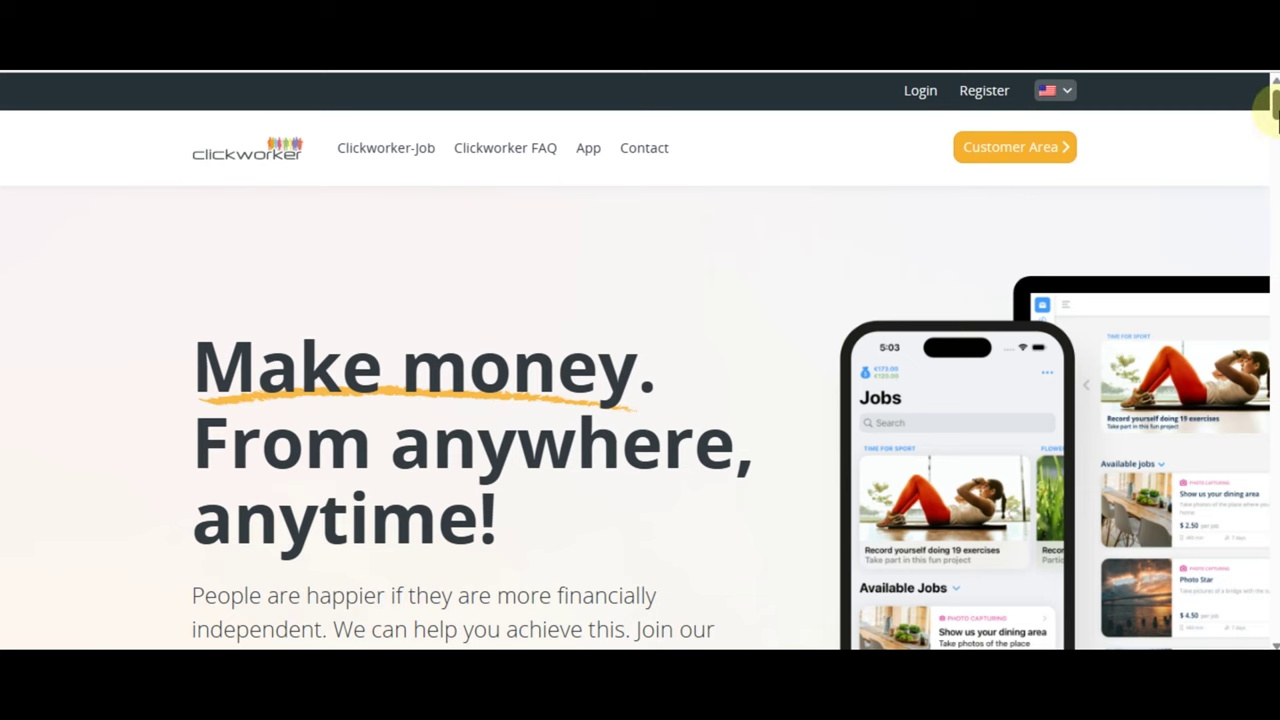
{"action": "left_click_drag", "start_coordinate": [1274, 108], "coordinate": [1274, 249]}
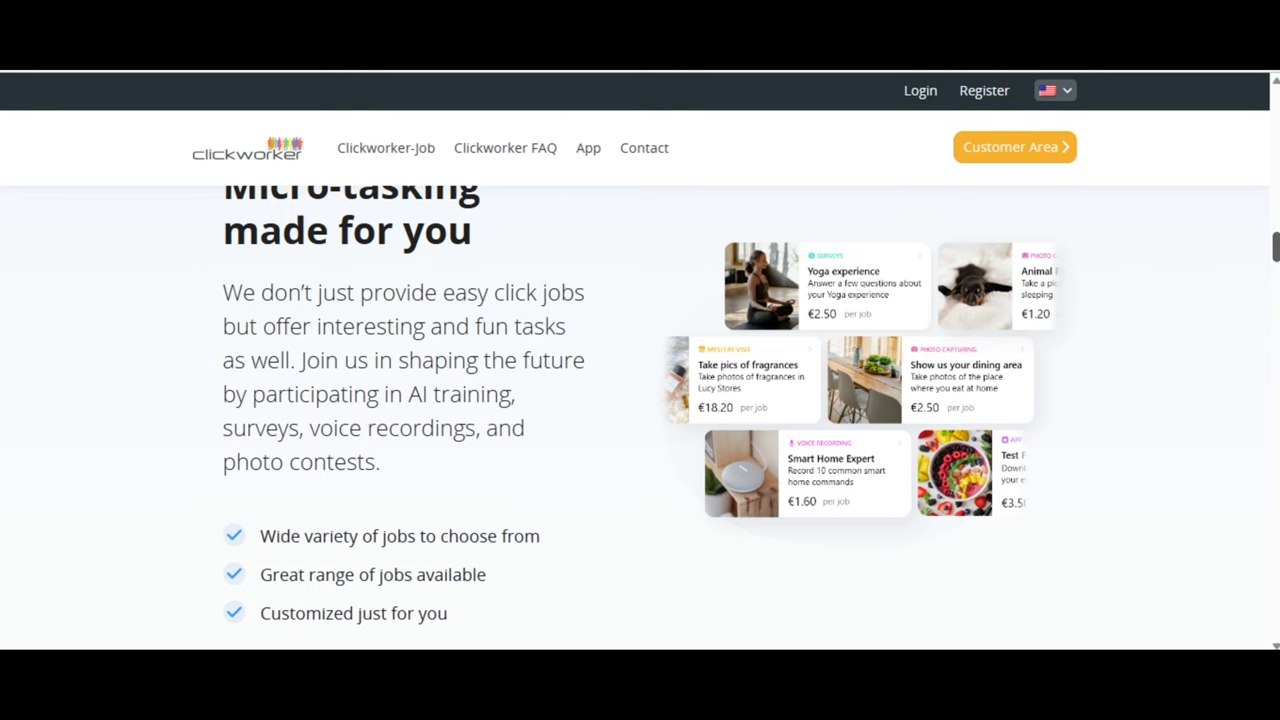
{"action": "scroll", "coordinate": [640, 400], "scroll_direction": "down", "scroll_amount": 7}
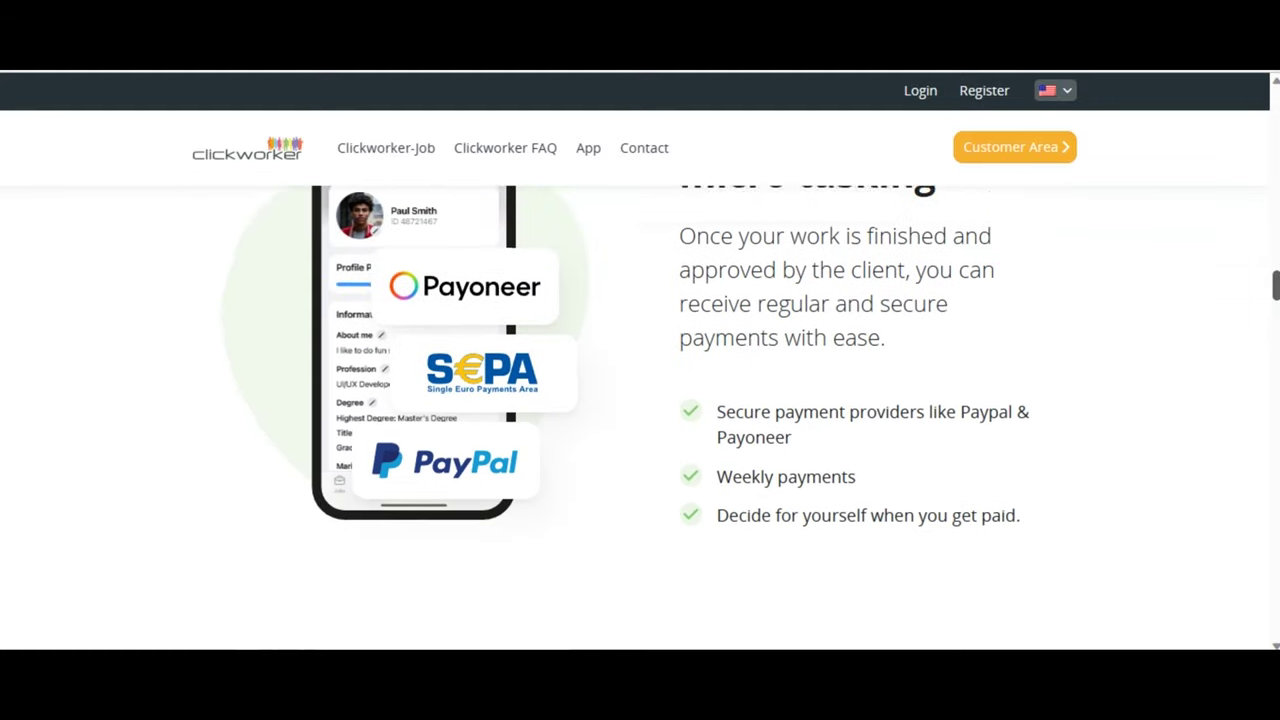
{"action": "scroll", "coordinate": [640, 400], "scroll_direction": "down", "scroll_amount": 6}
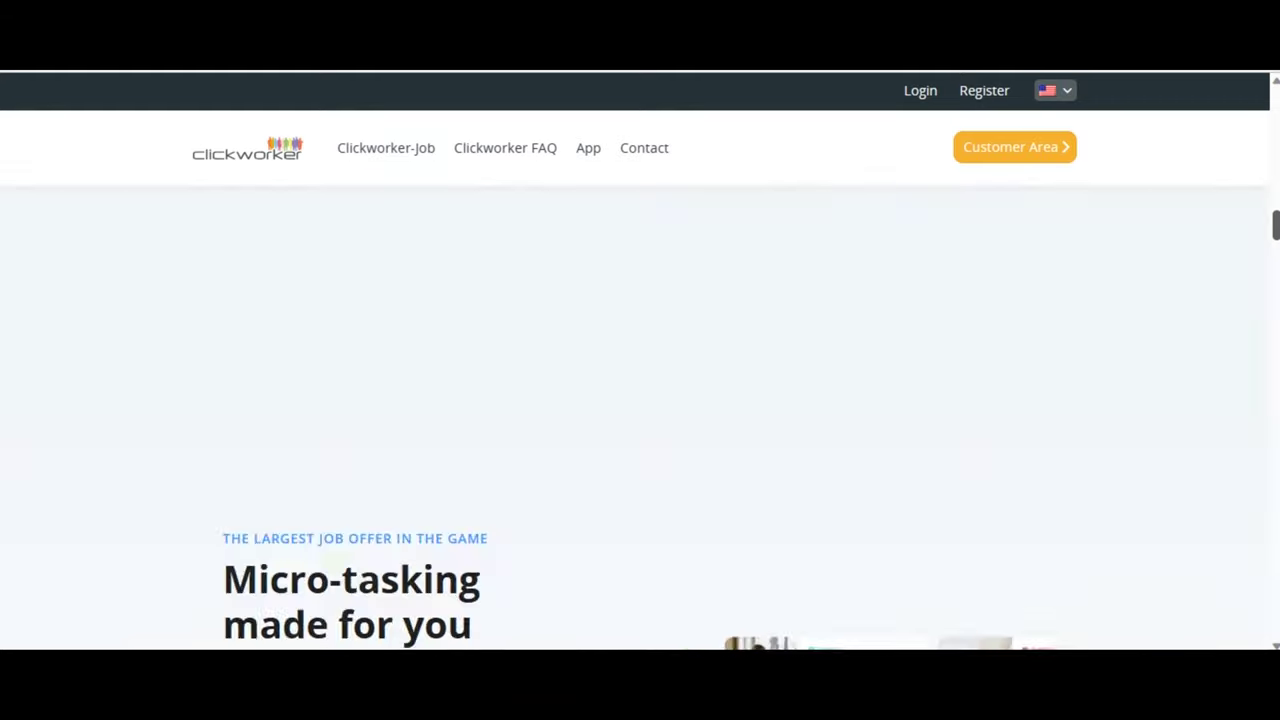
{"action": "scroll", "coordinate": [640, 400], "scroll_direction": "up", "scroll_amount": 10}
{"action": "scroll", "coordinate": [640, 400], "scroll_direction": "down", "scroll_amount": 3}
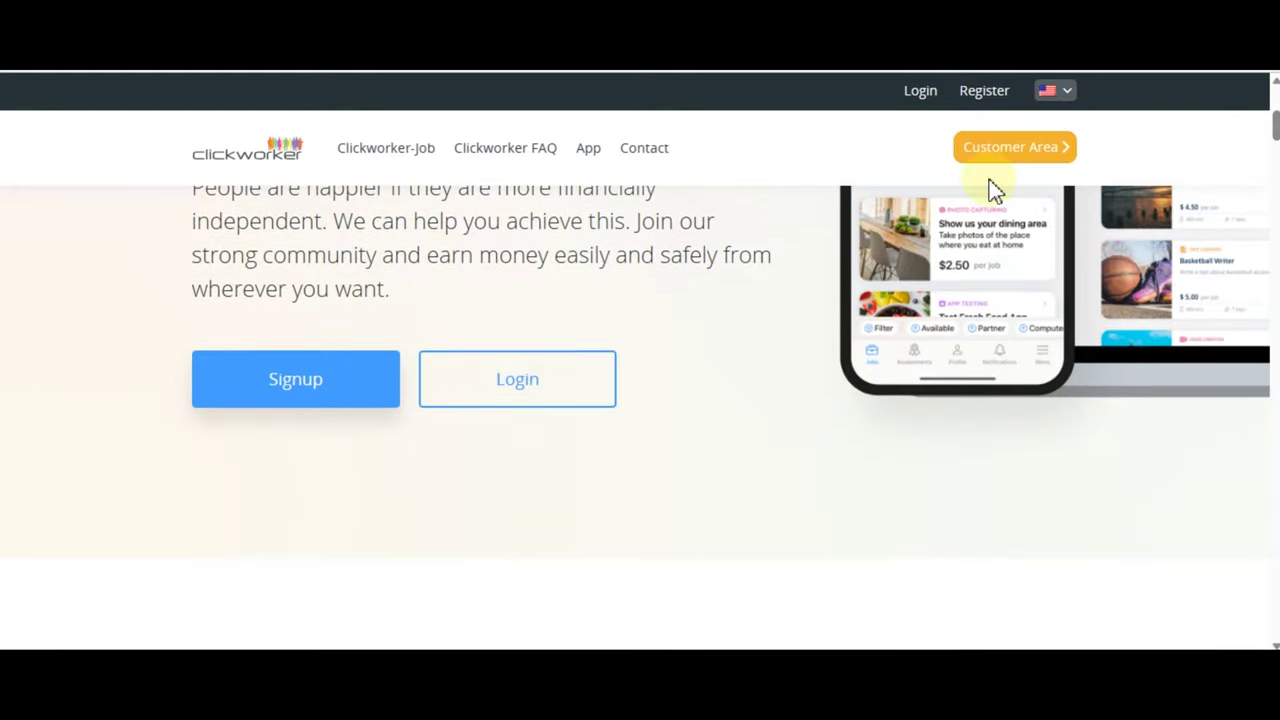
Open the signup form, set the gender to Female and start filling in the title.
{"action": "left_click", "coordinate": [322, 380]}
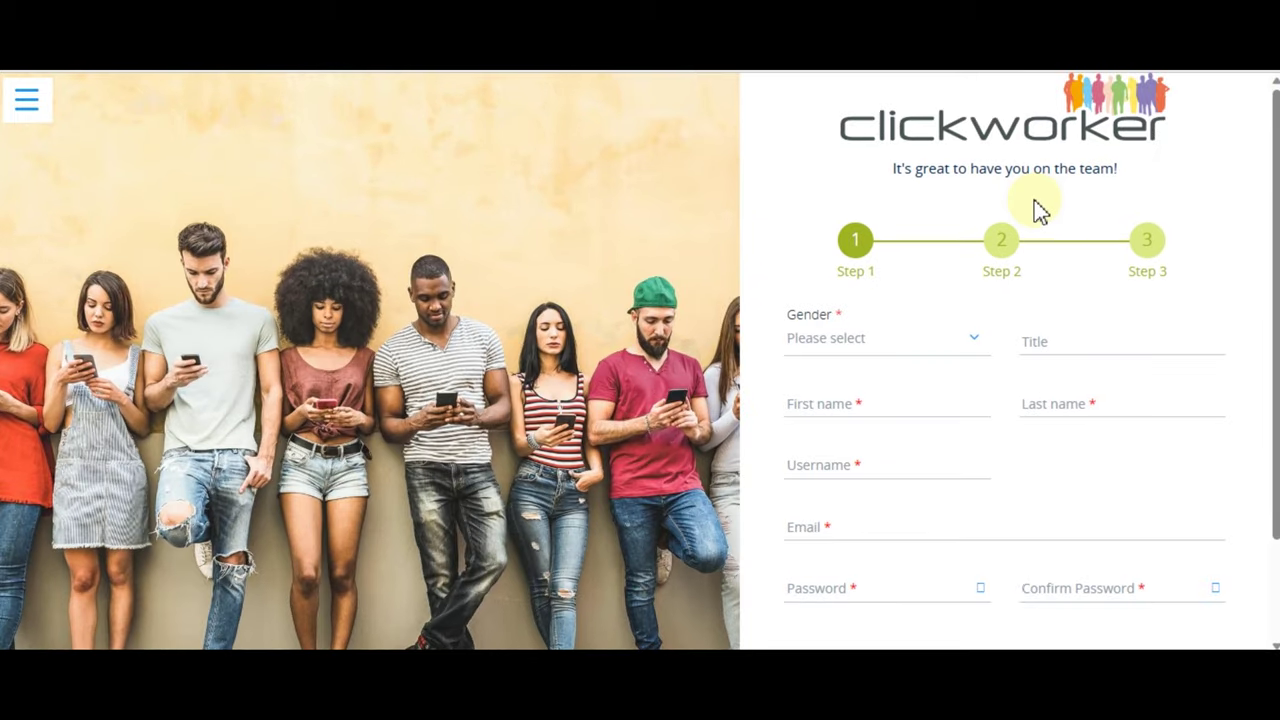
{"action": "scroll", "coordinate": [940, 245], "scroll_direction": "down", "scroll_amount": 1}
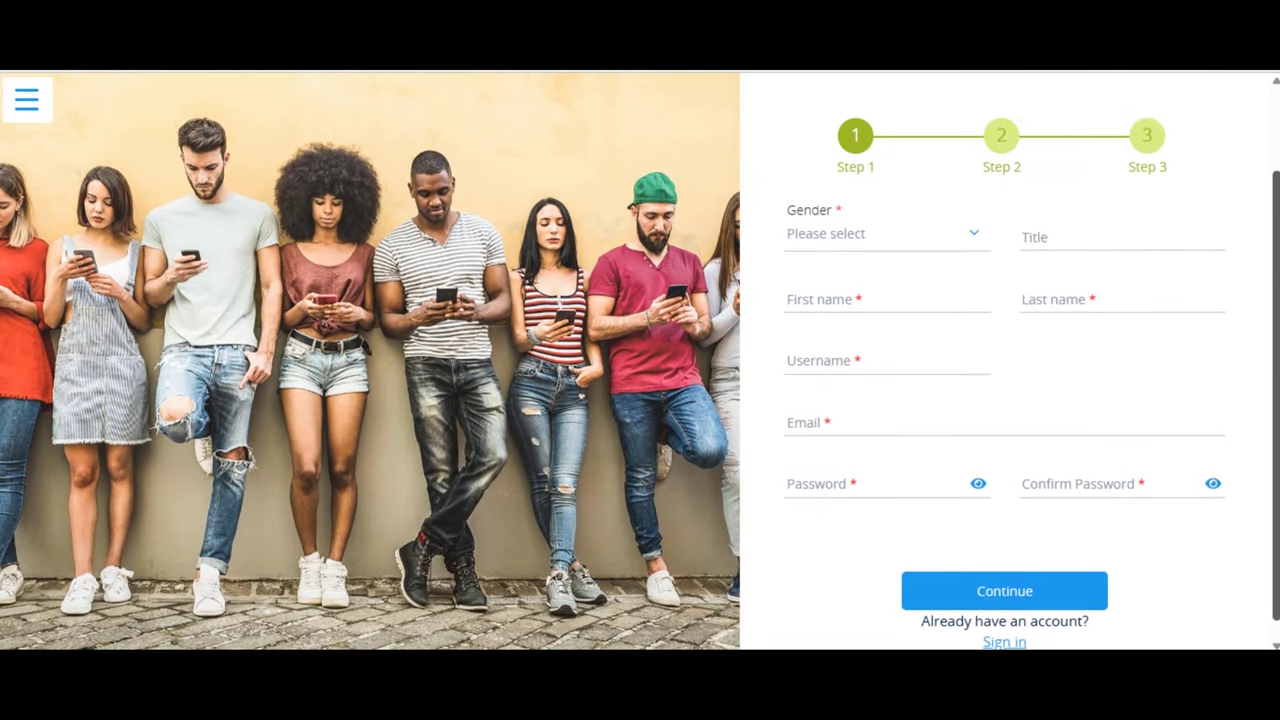
{"action": "left_click", "coordinate": [926, 248]}
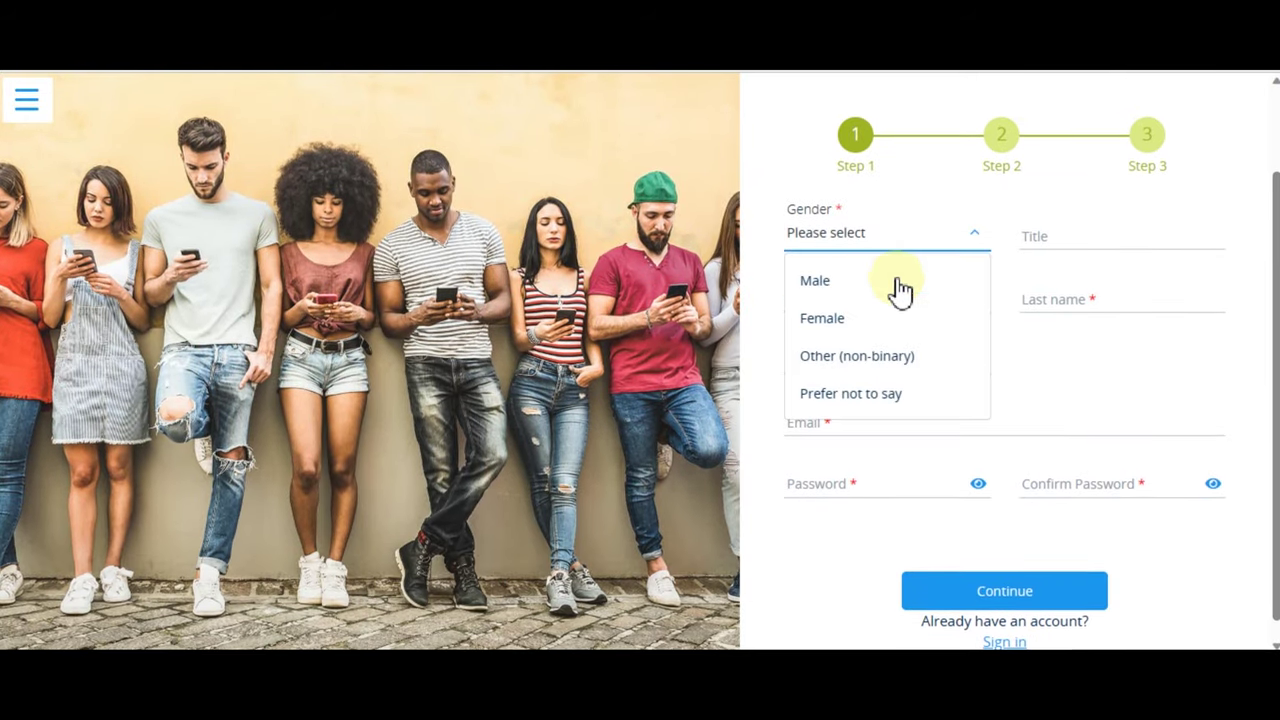
{"action": "left_click", "coordinate": [838, 320]}
{"action": "left_click", "coordinate": [1100, 231]}
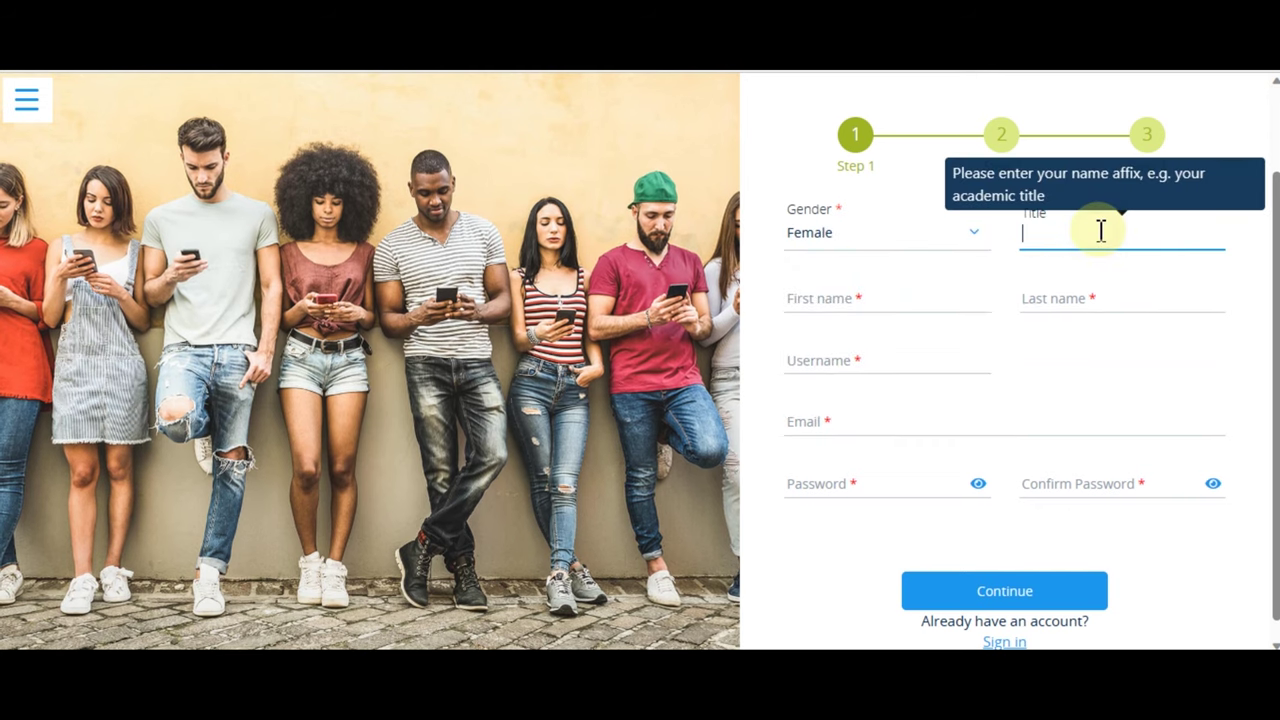
{"action": "type", "text": "M"}
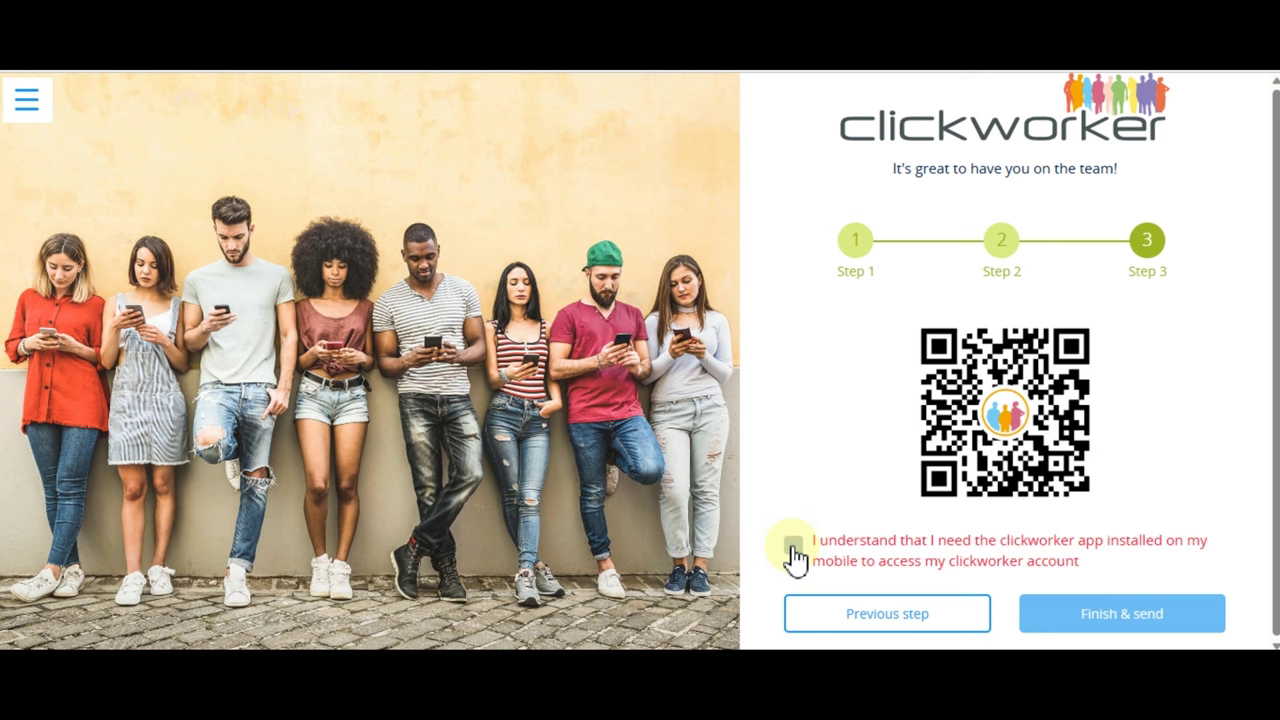
Acknowledge that the clickworker app must be installed on mobile and submit the registration.
{"action": "left_click", "coordinate": [792, 548]}
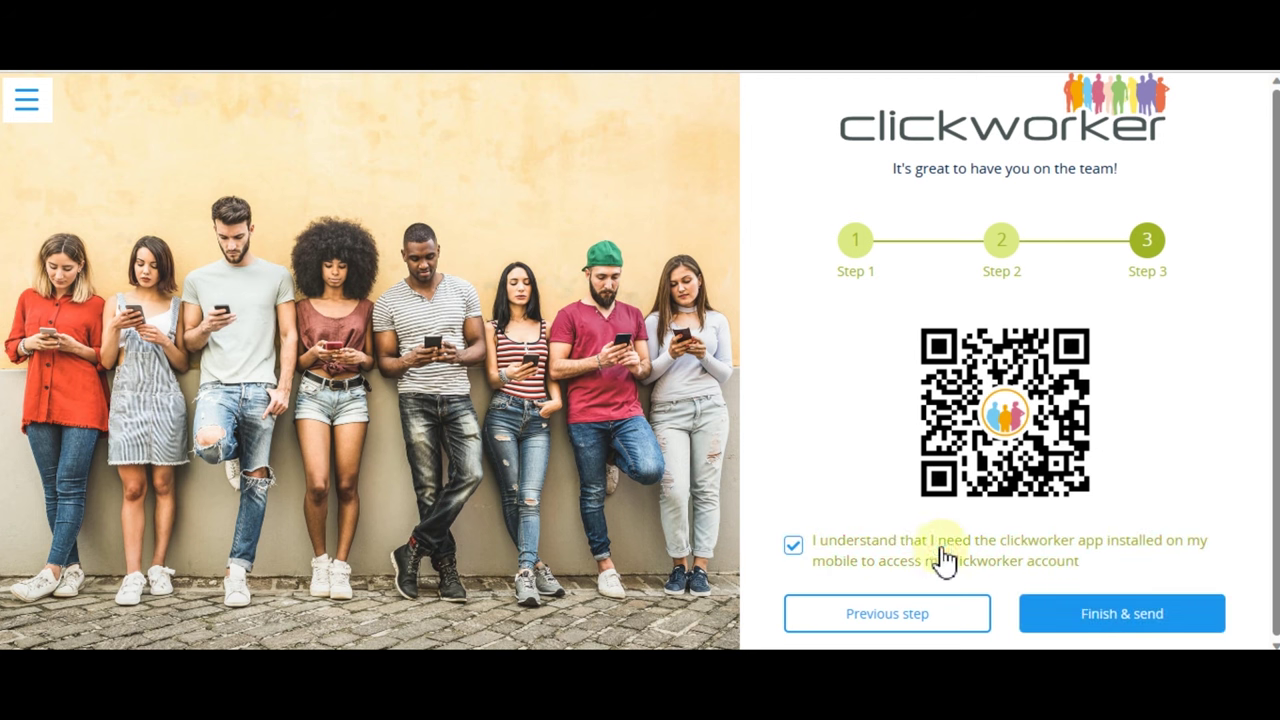
{"action": "left_click", "coordinate": [1085, 617]}
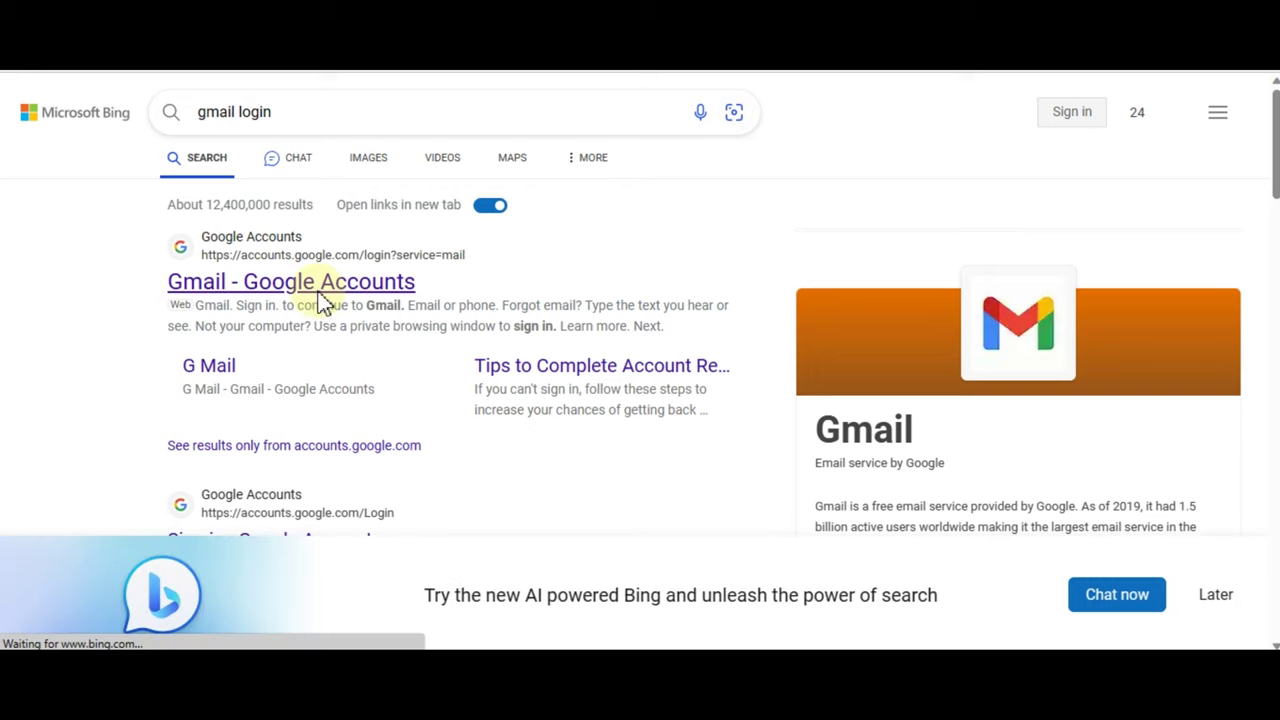
Switch to Gmail and open the clickworker account activation email to find its activation link.
{"action": "left_click", "coordinate": [322, 288]}
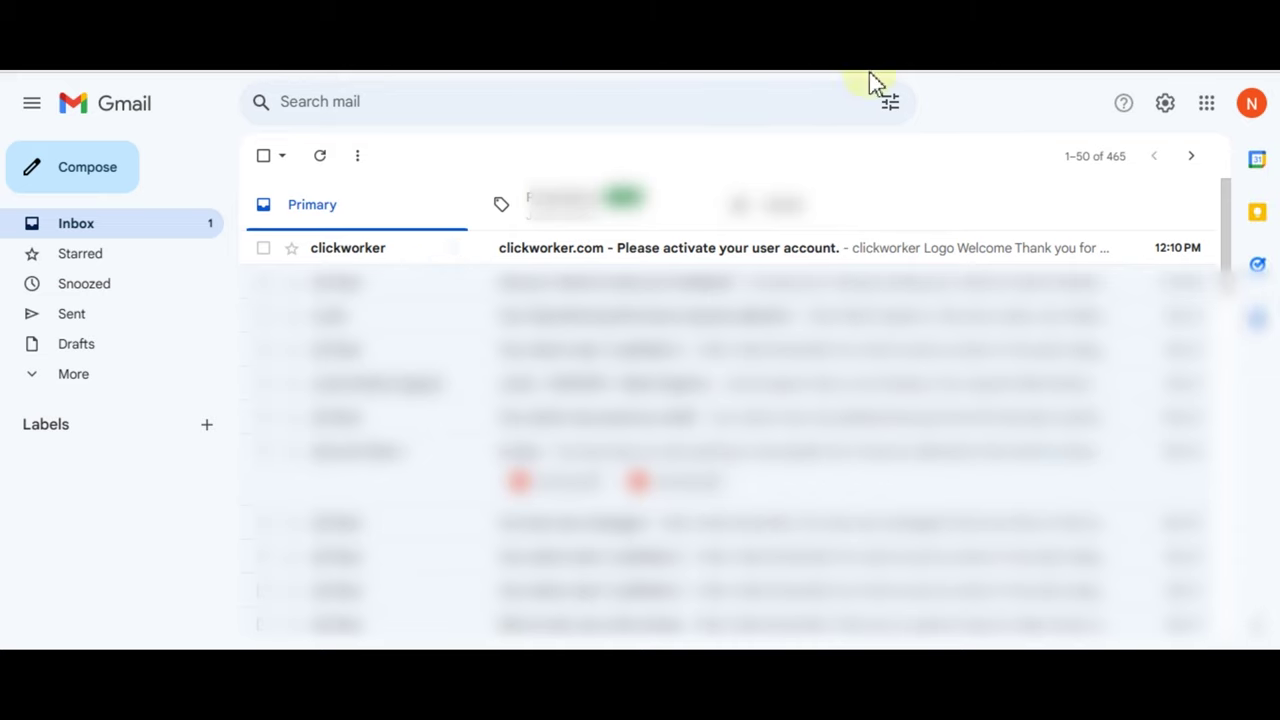
{"action": "left_click", "coordinate": [692, 258]}
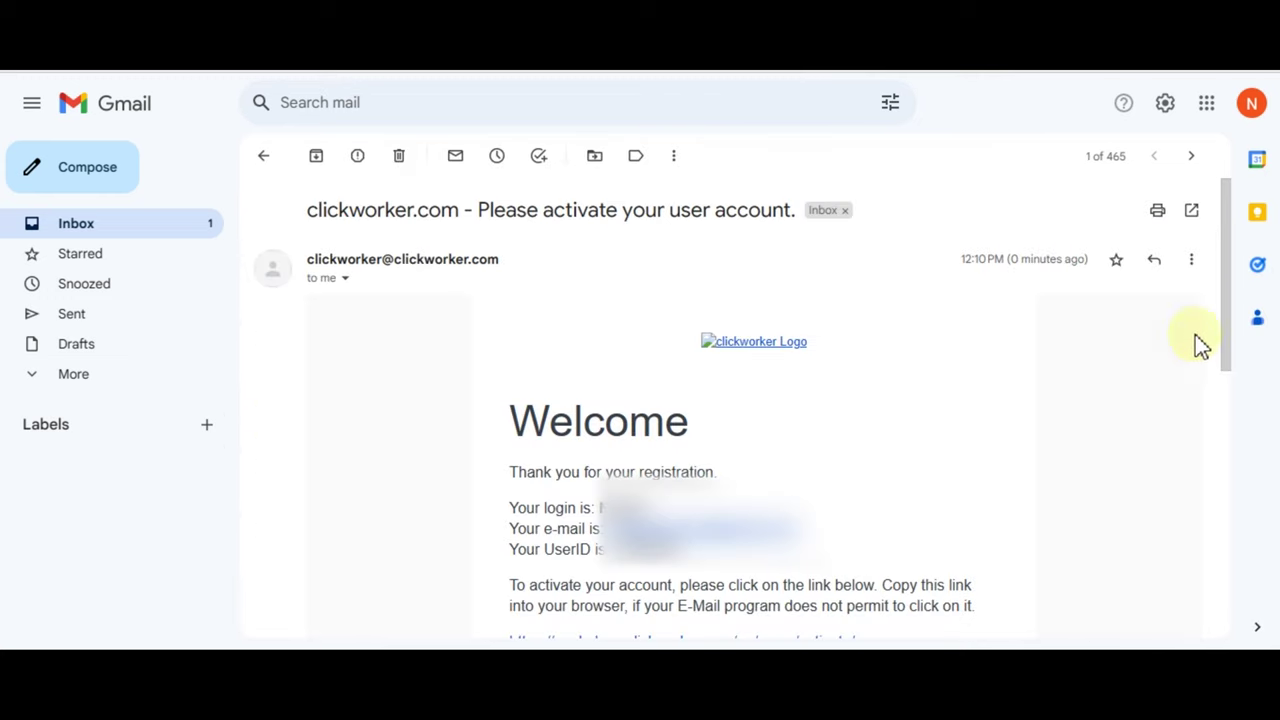
{"action": "left_click_drag", "start_coordinate": [1229, 314], "coordinate": [1234, 420]}
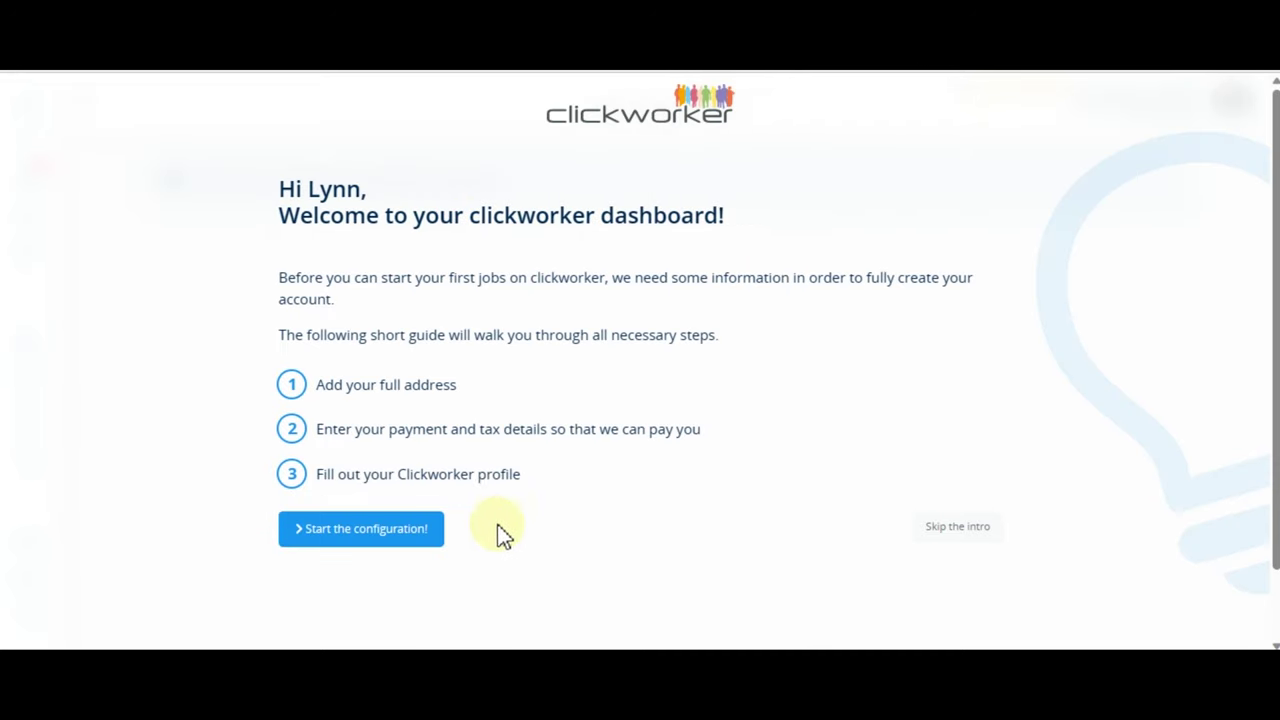
Start the dashboard configuration guide and go through its address, payment and profile steps to the end.
{"action": "left_click", "coordinate": [380, 543]}
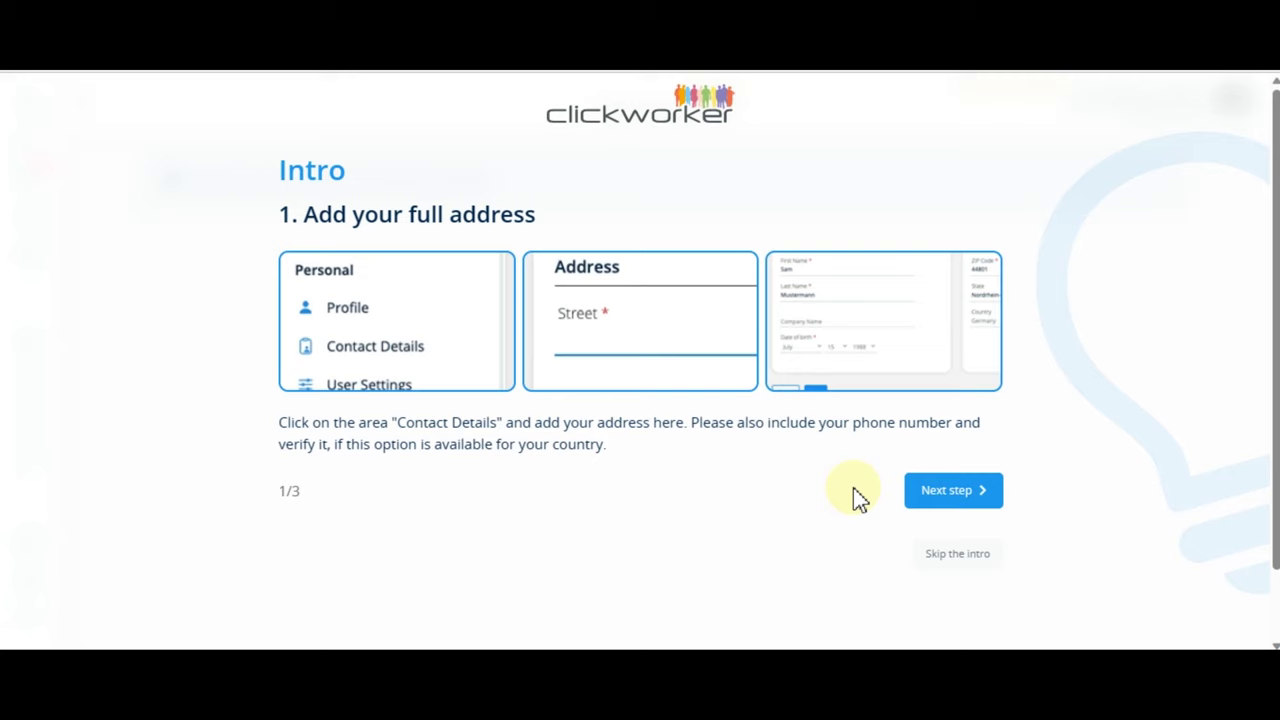
{"action": "left_click", "coordinate": [955, 495]}
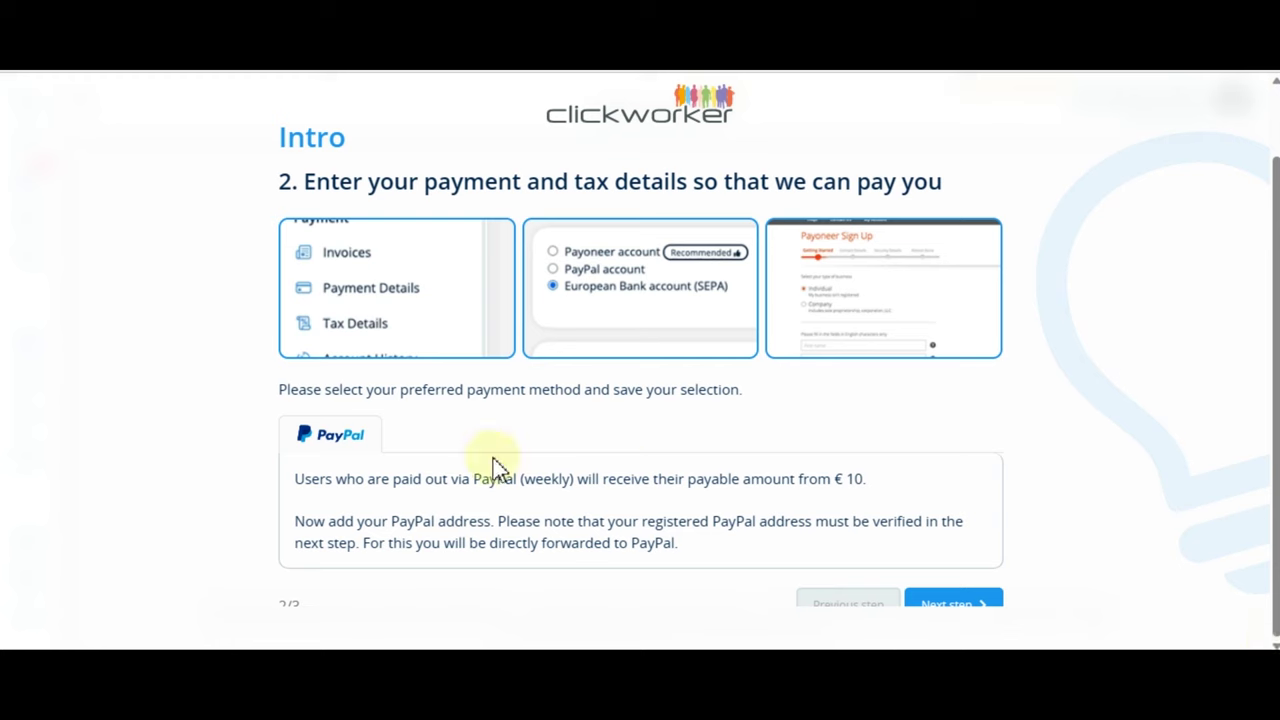
{"action": "left_click", "coordinate": [620, 257]}
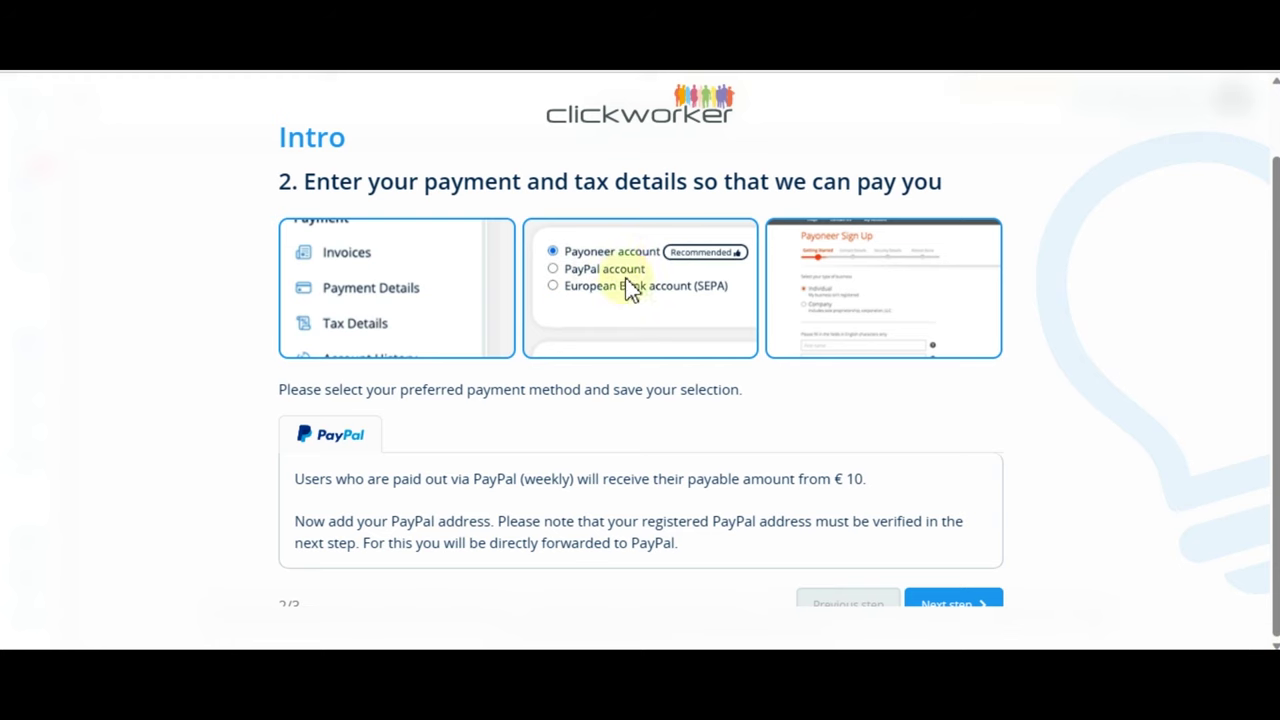
{"action": "left_click", "coordinate": [631, 286]}
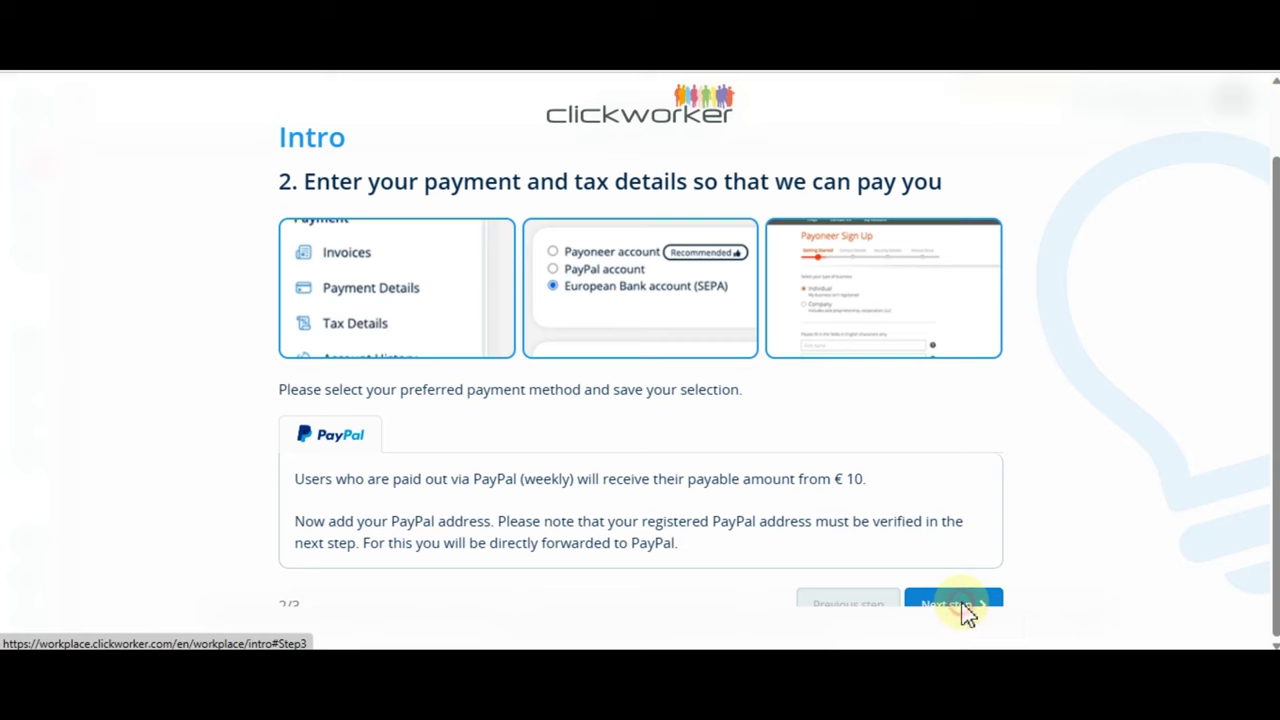
{"action": "left_click", "coordinate": [966, 611]}
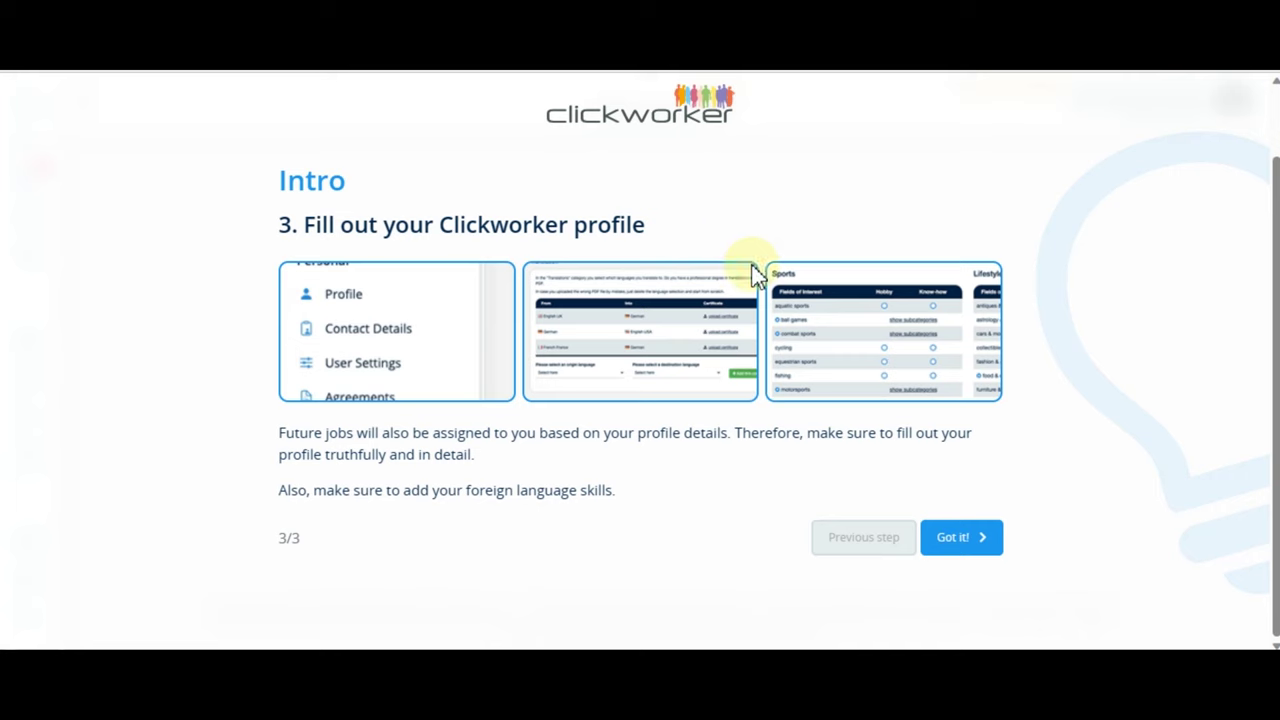
{"action": "left_click", "coordinate": [950, 540]}
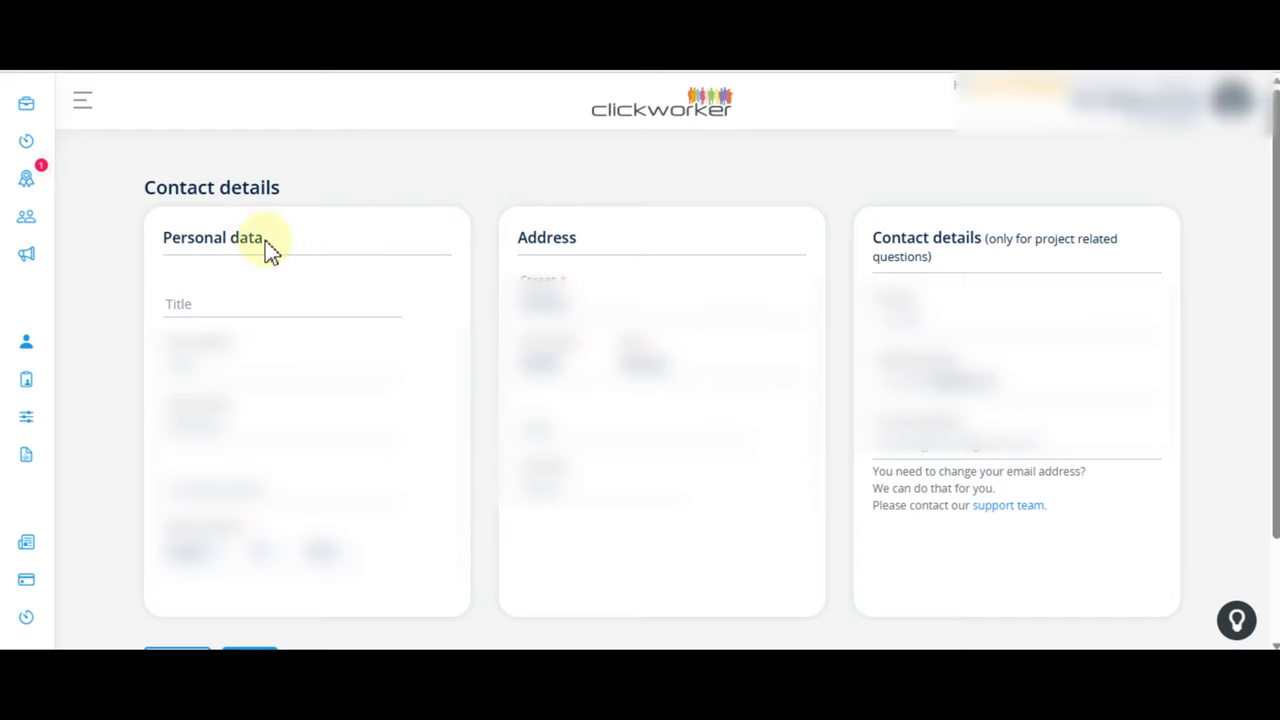
Leave the contact details and open the About me information in the profile.
{"action": "left_click", "coordinate": [271, 304]}
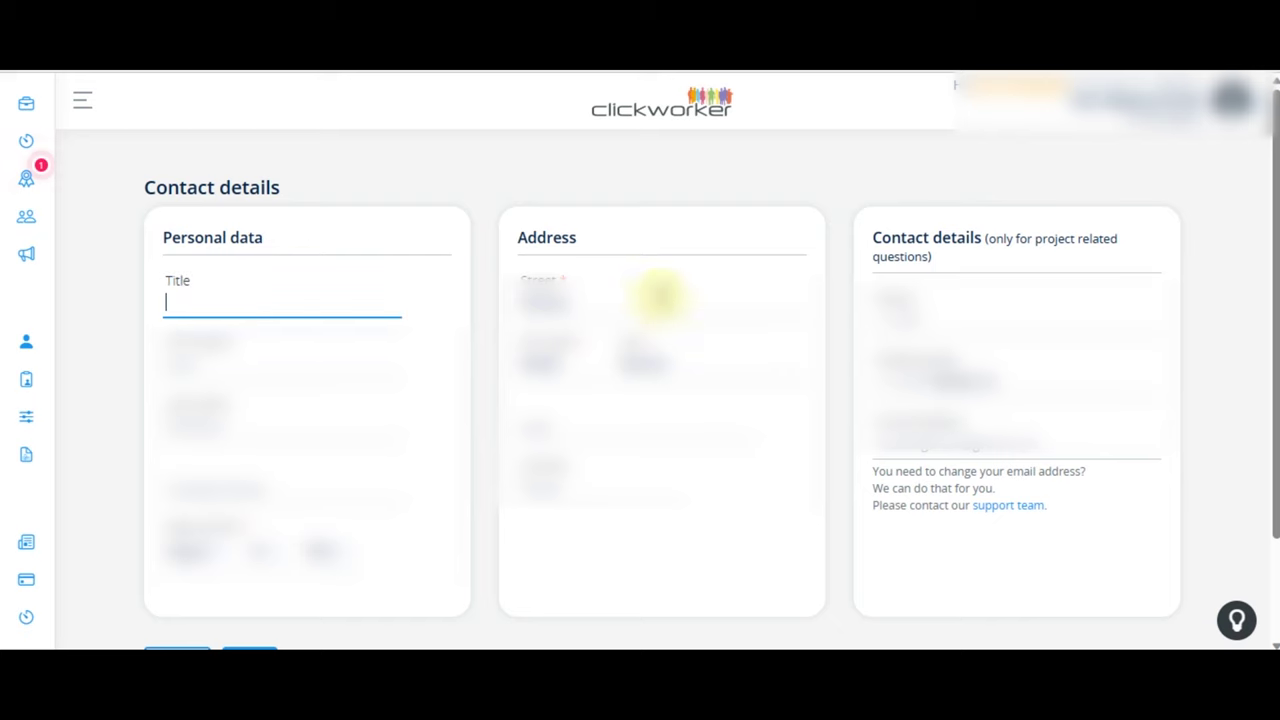
{"action": "left_click", "coordinate": [86, 340]}
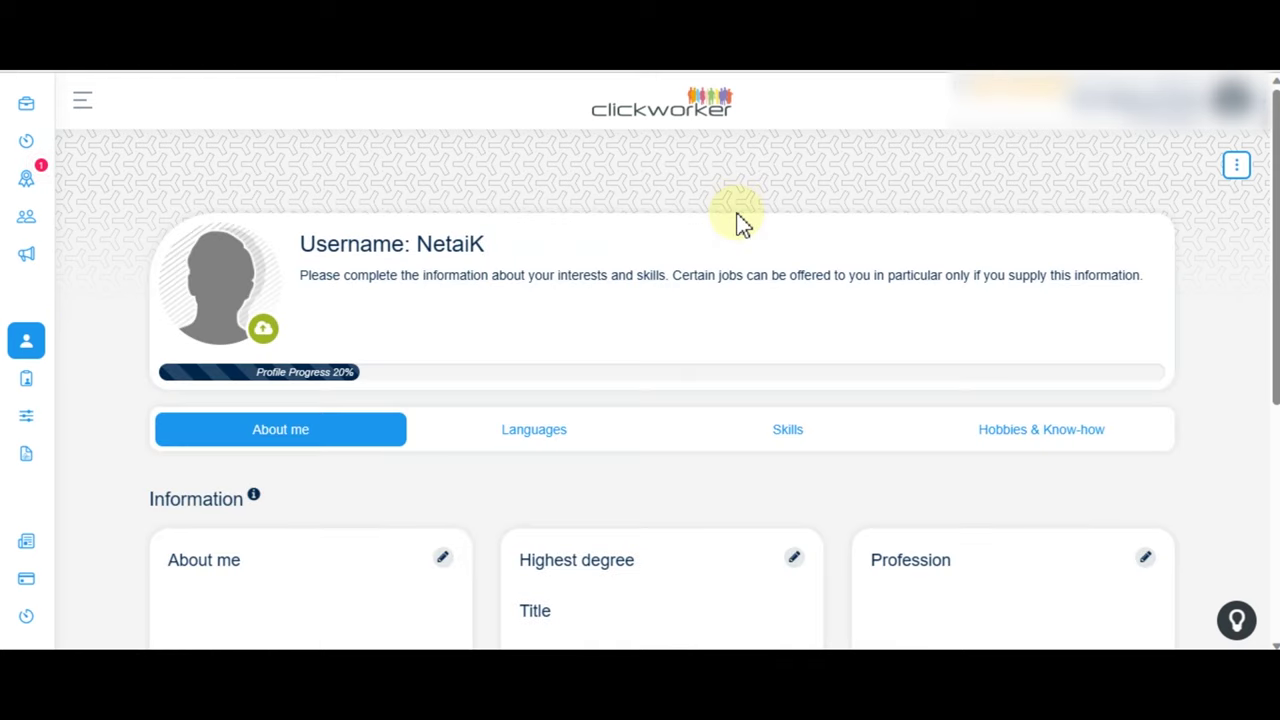
{"action": "scroll", "coordinate": [1274, 163], "scroll_direction": "down", "scroll_amount": 2}
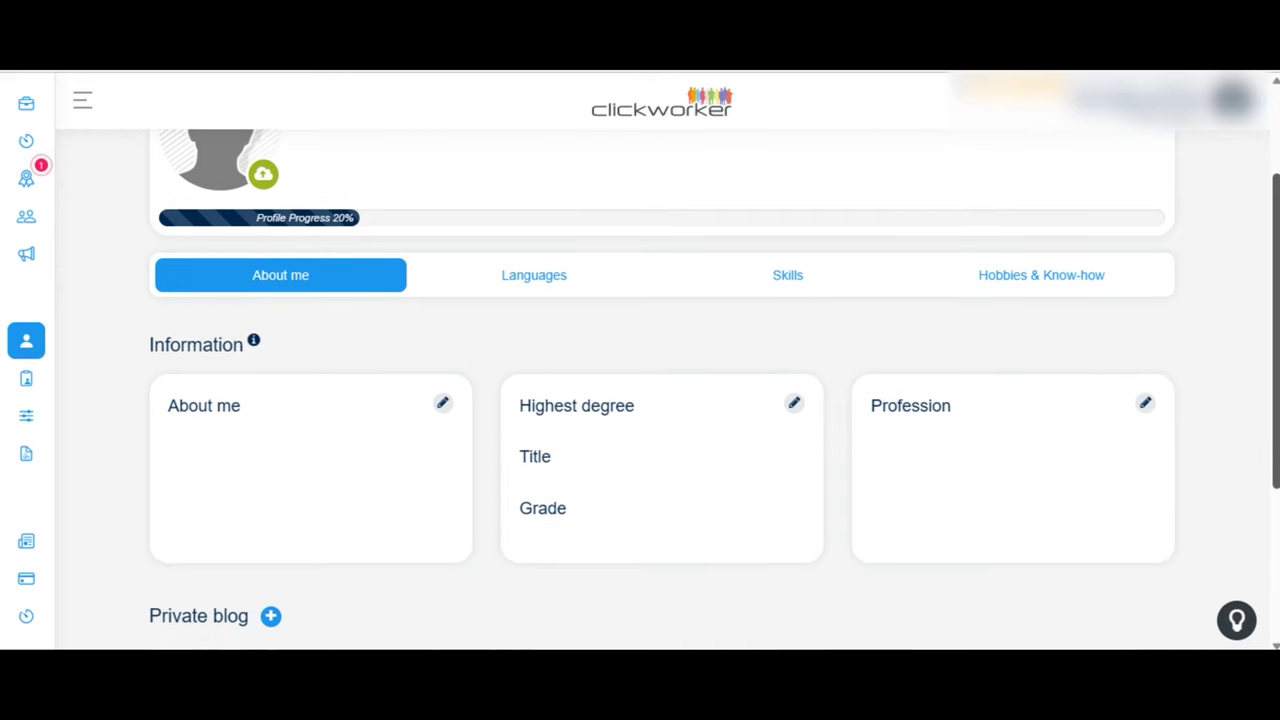
{"action": "scroll", "coordinate": [1274, 350], "scroll_direction": "down", "scroll_amount": 2}
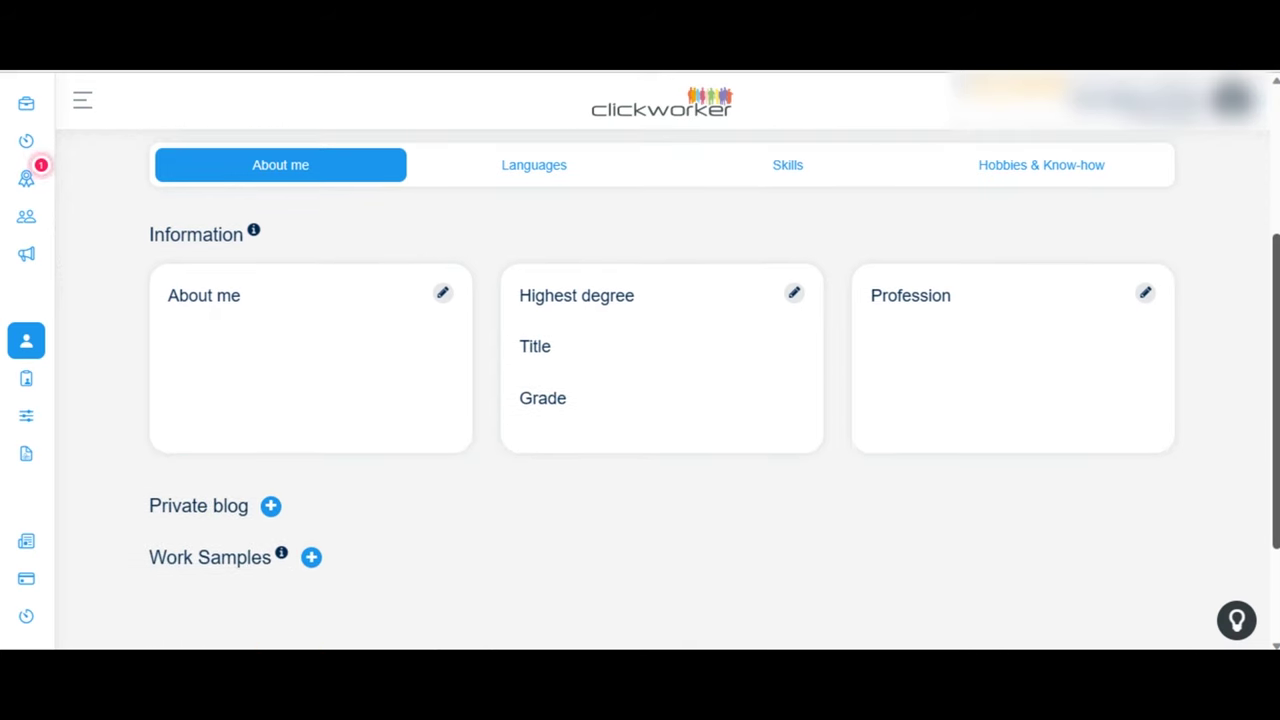
Set the highest degree to Bachelor's Degree with title Financial Economics and grade First Class Honors, and save it.
{"action": "left_click", "coordinate": [796, 296]}
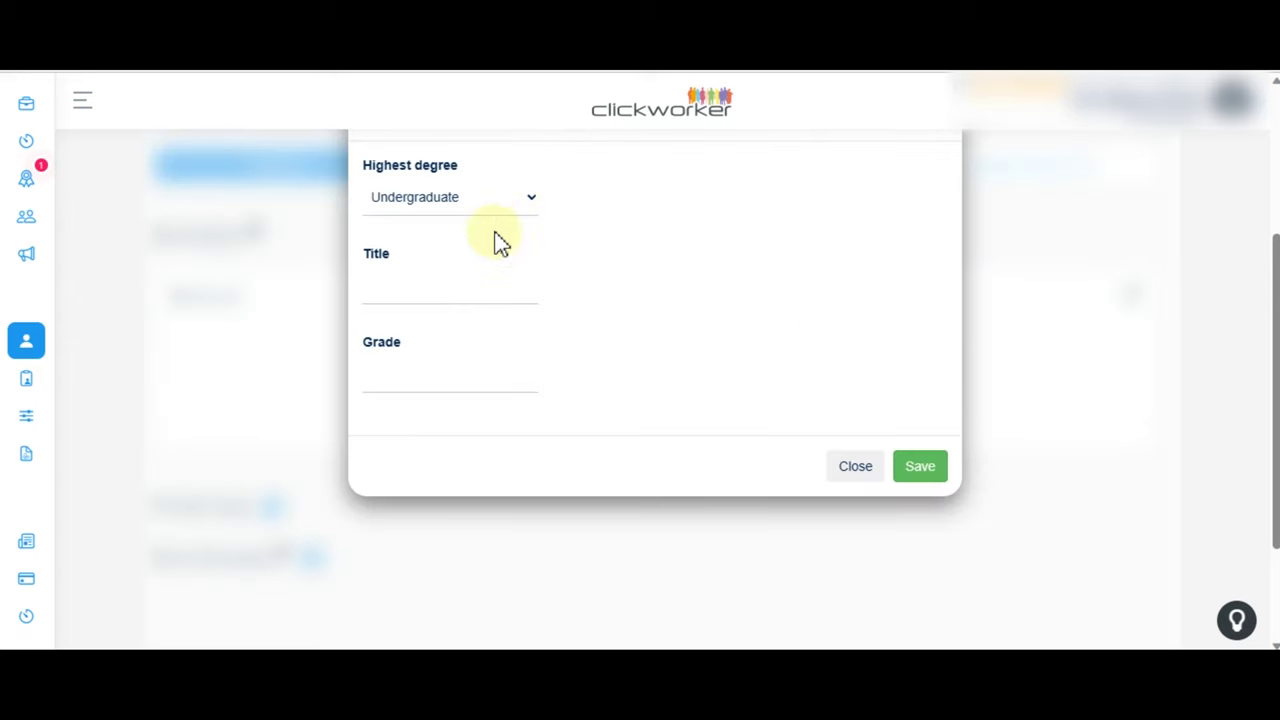
{"action": "left_click", "coordinate": [517, 205]}
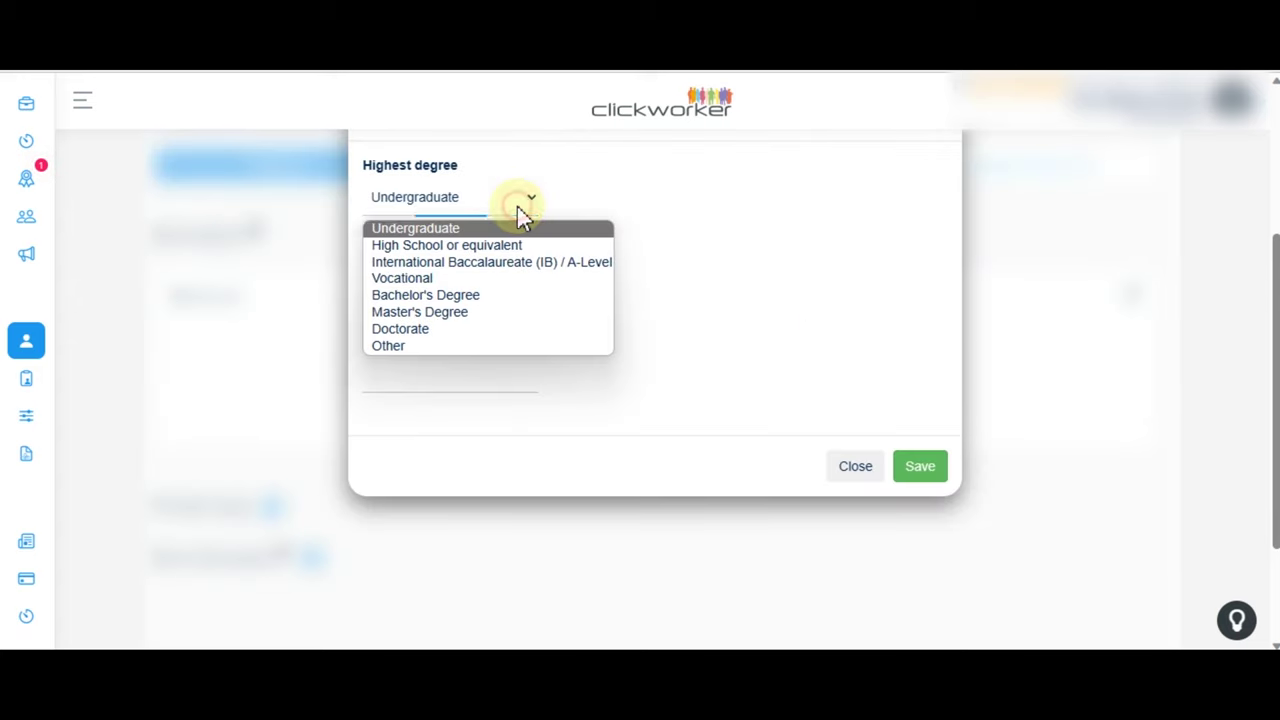
{"action": "left_click", "coordinate": [450, 297]}
{"action": "left_click", "coordinate": [418, 286]}
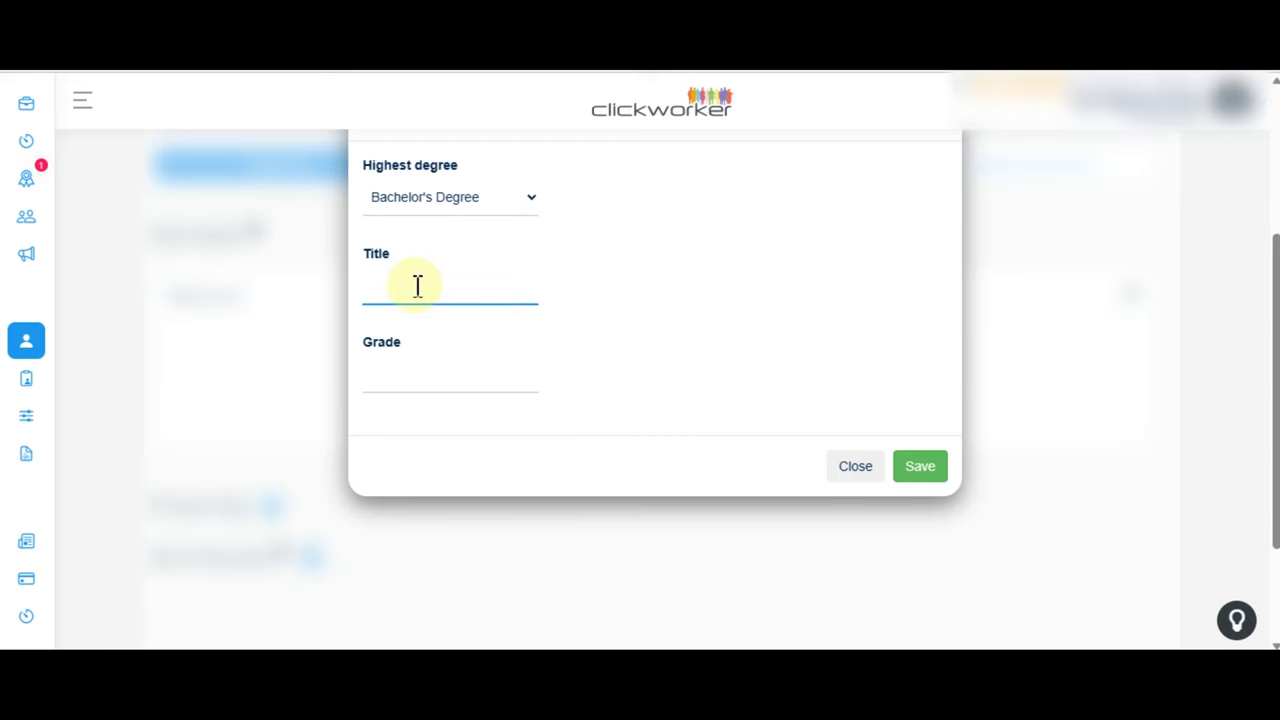
{"action": "type", "text": "Financial Economics"}
{"action": "left_click", "coordinate": [428, 391]}
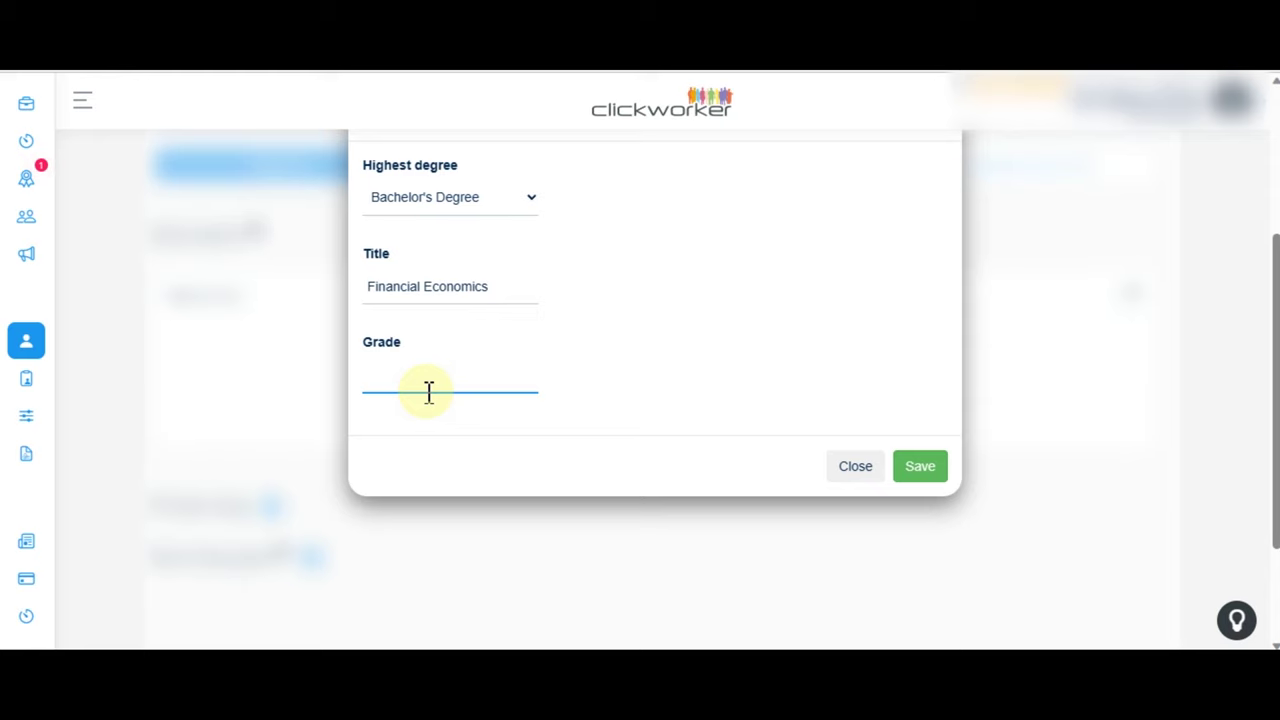
{"action": "type", "text": "First Class Honors"}
{"action": "left_click", "coordinate": [938, 482]}
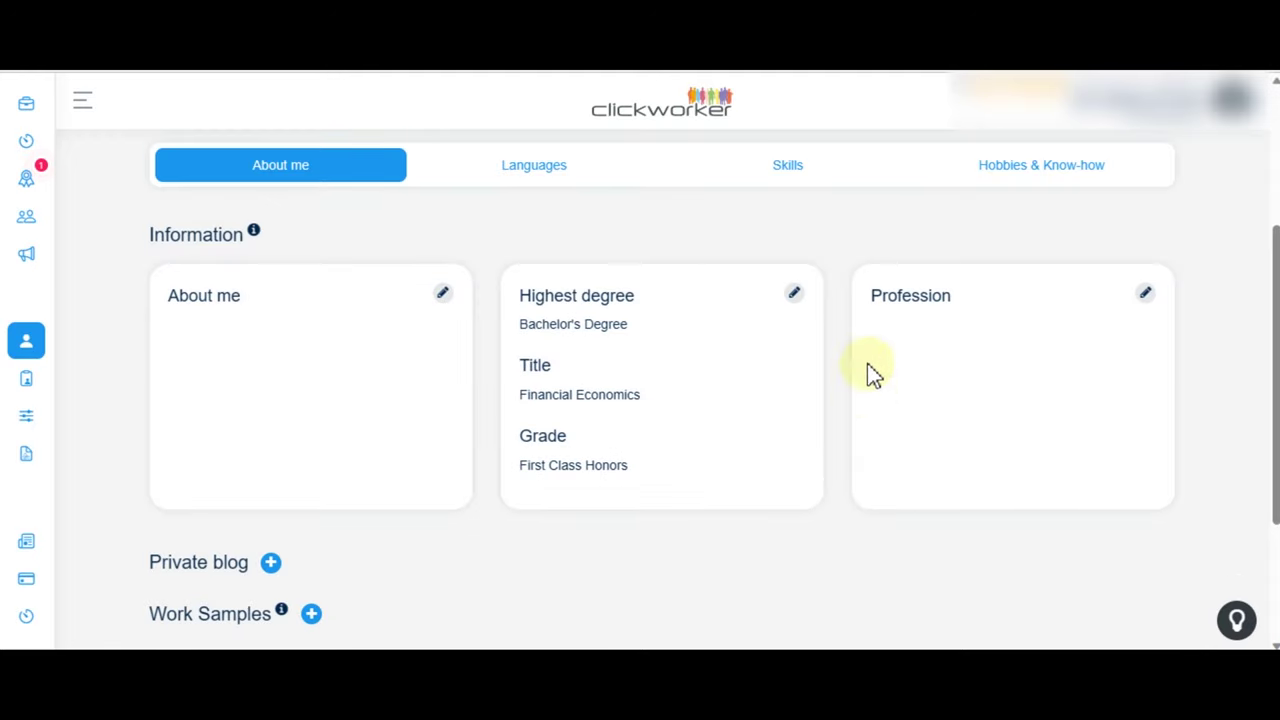
Enter Freelancer as the profession in the profile and save it.
{"action": "left_click", "coordinate": [1144, 296]}
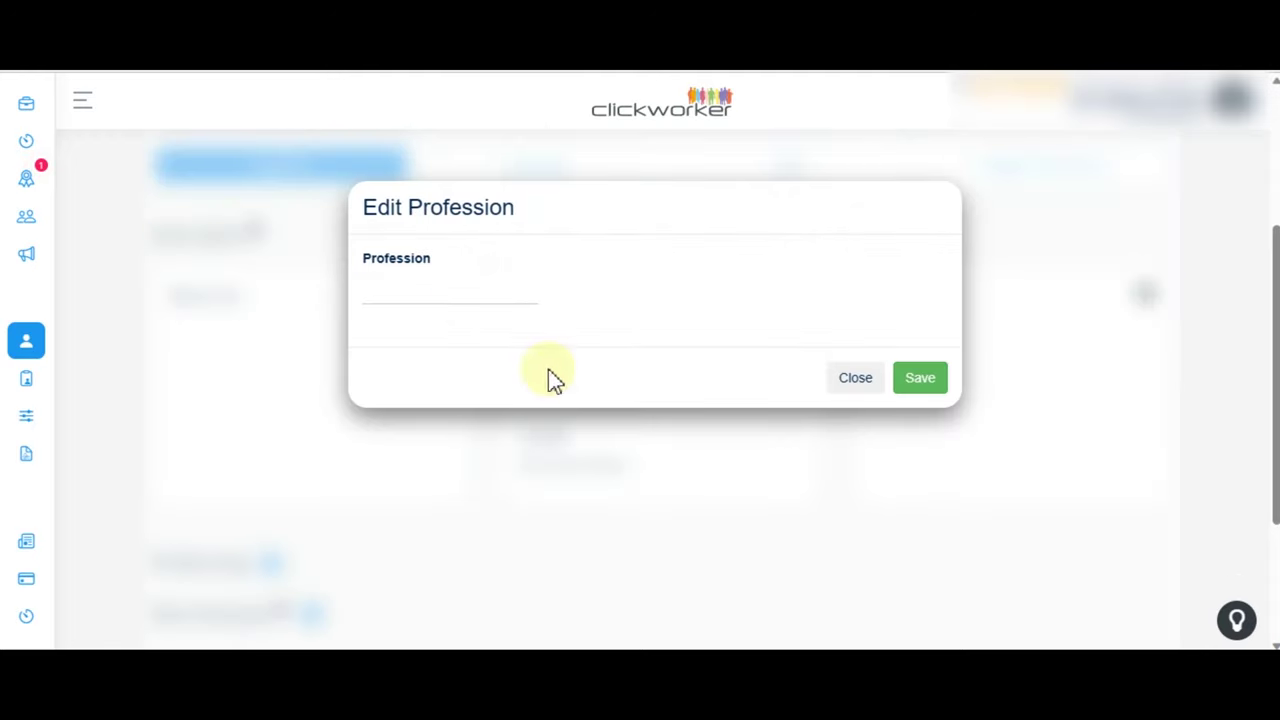
{"action": "left_click", "coordinate": [431, 291]}
{"action": "type", "text": "F"}
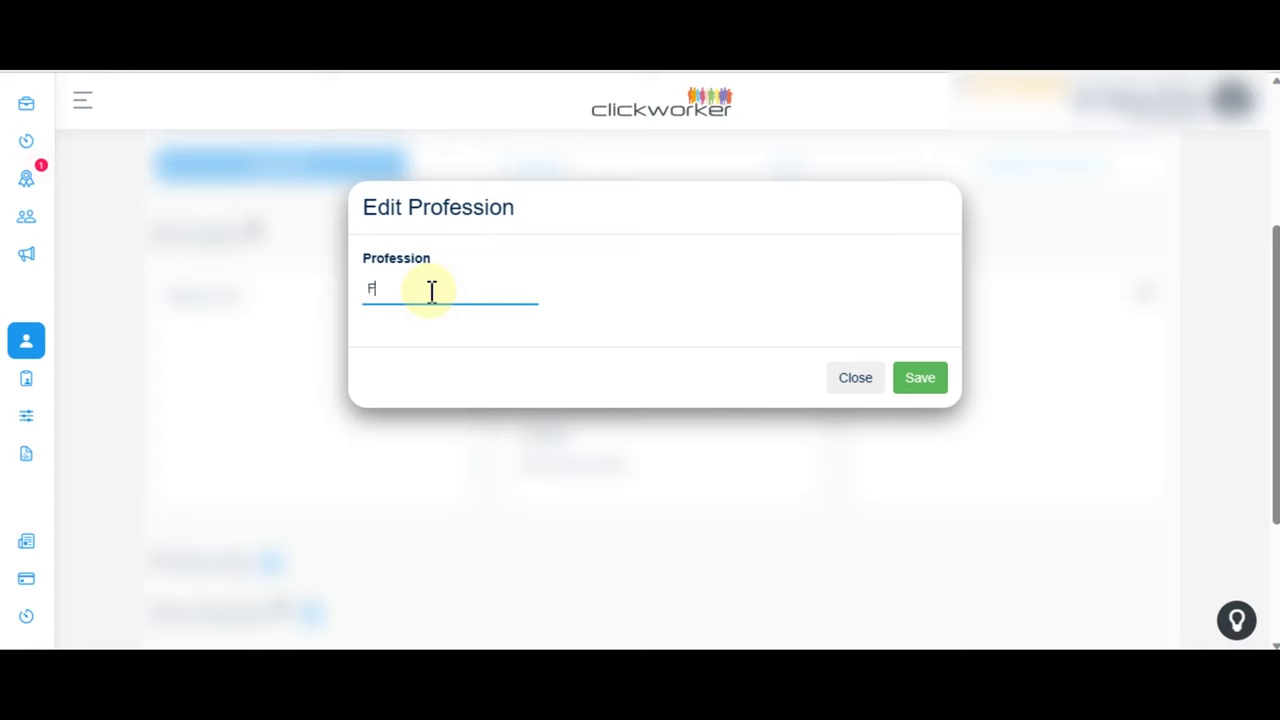
{"action": "type", "text": "reeland"}
{"action": "left_click", "coordinate": [929, 378]}
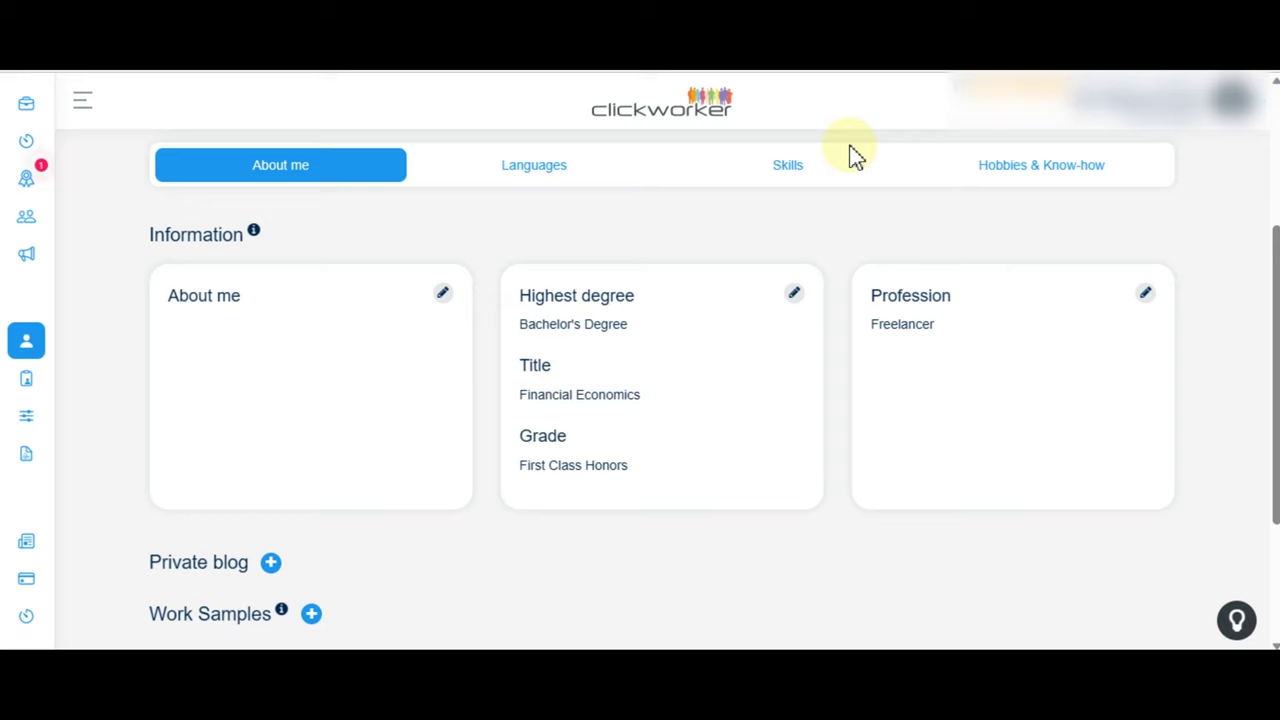
Switch to ChatGPT and submit the prompt "Write an about me paragraph for a freelancer".
{"action": "left_click", "coordinate": [794, 292]}
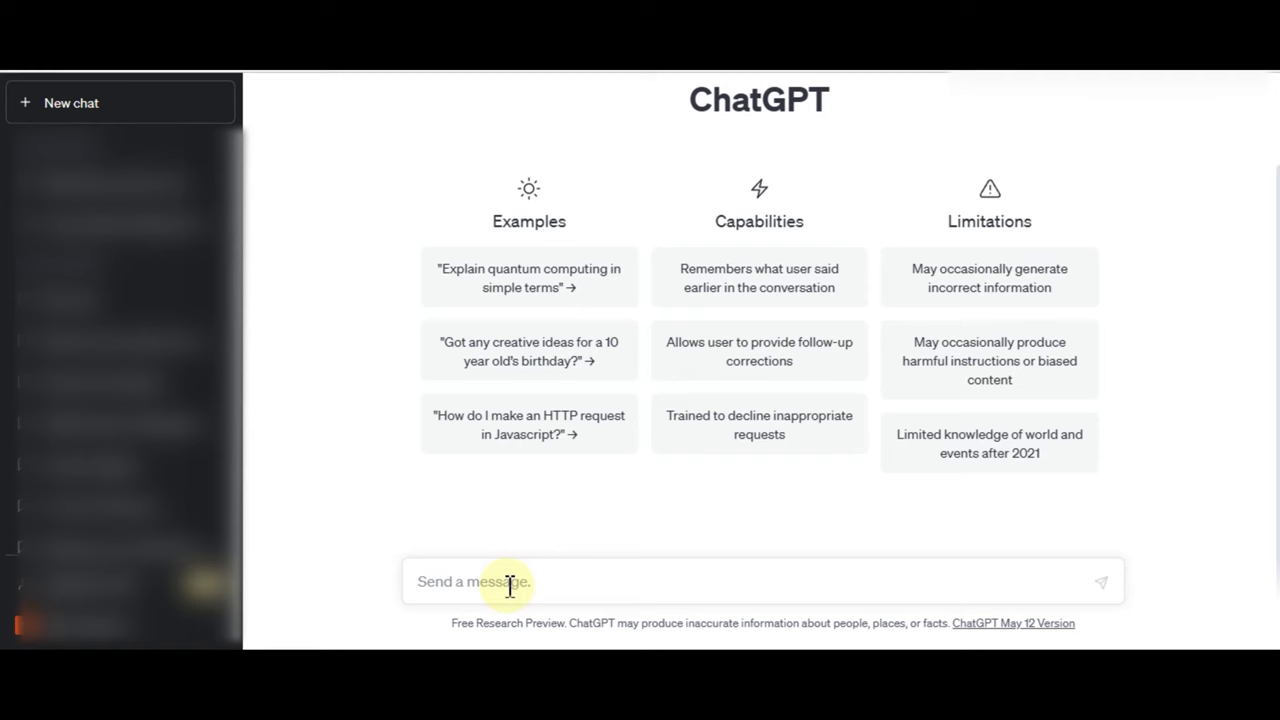
{"action": "type", "text": "Write an about me paragrap"}
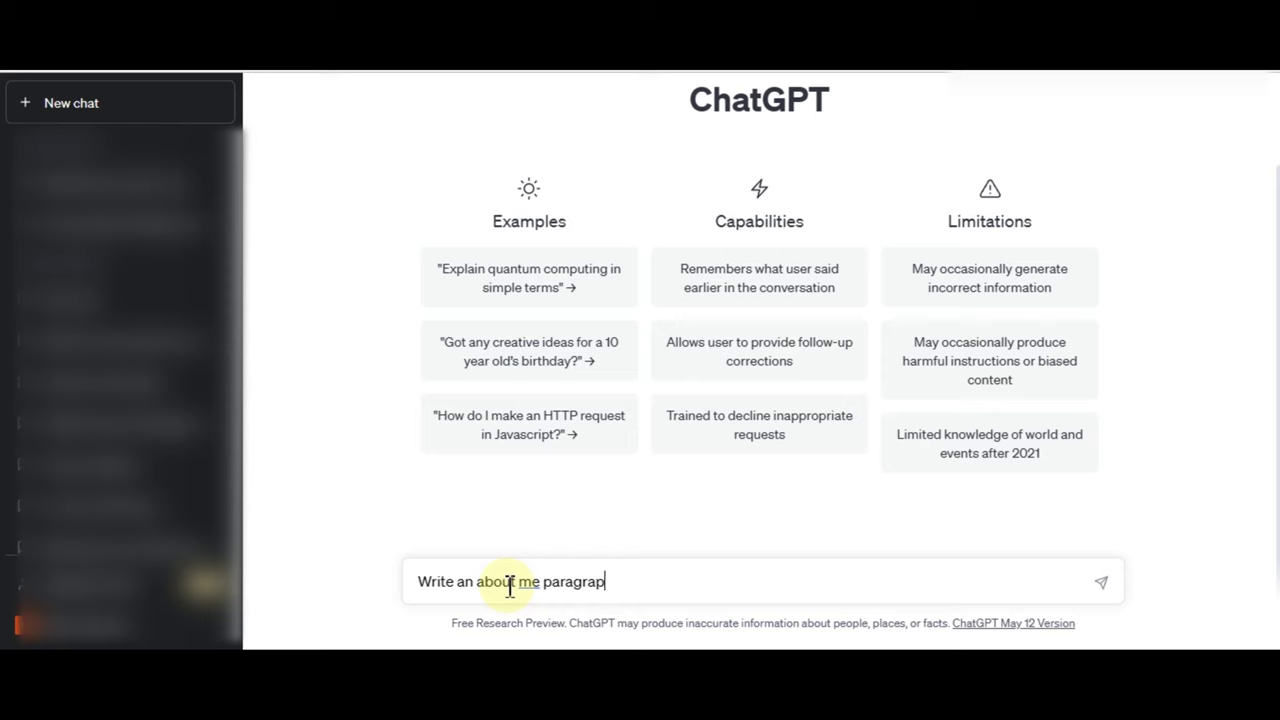
{"action": "type", "text": "h for a freelan"}
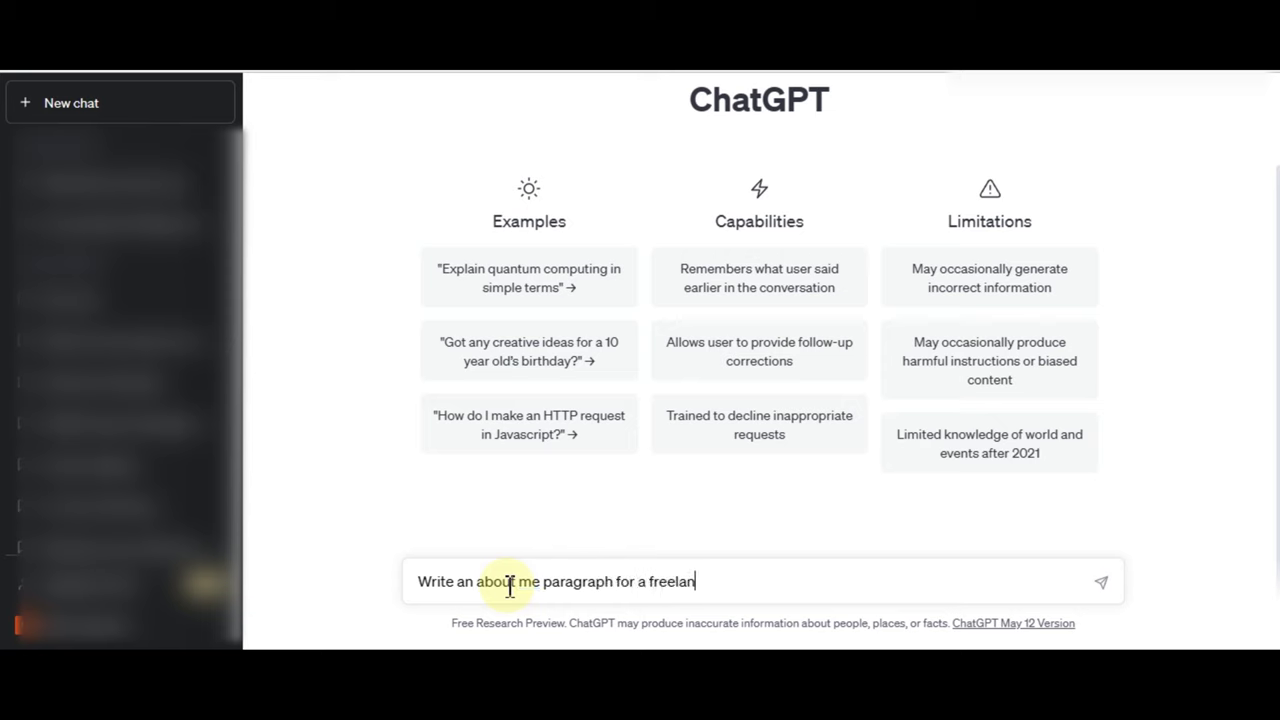
{"action": "type", "text": "cer"}
{"action": "key", "text": "Return"}
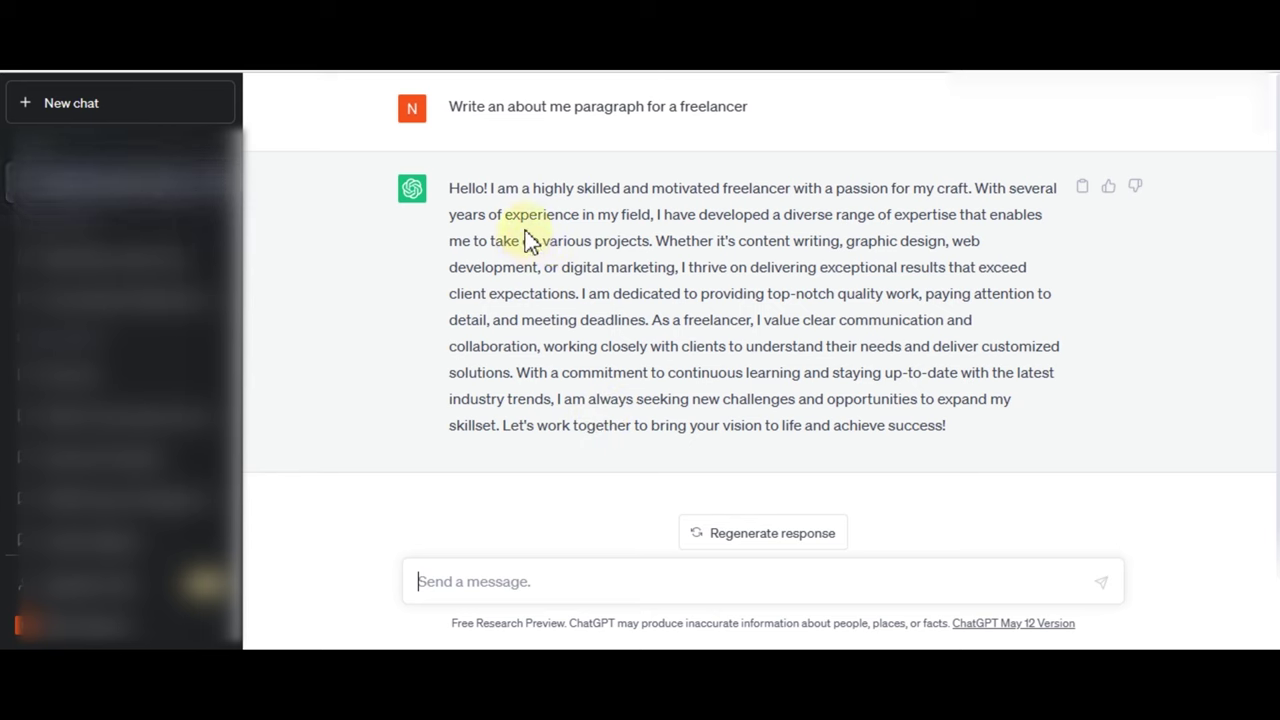
Copy the ChatGPT answer from "I am a highly skilled" through "meeting deadlines." and save it as the Clickworker profile's About me text.
{"action": "left_click", "coordinate": [495, 188]}
{"action": "left_click_drag", "start_coordinate": [495, 188], "coordinate": [654, 323]}
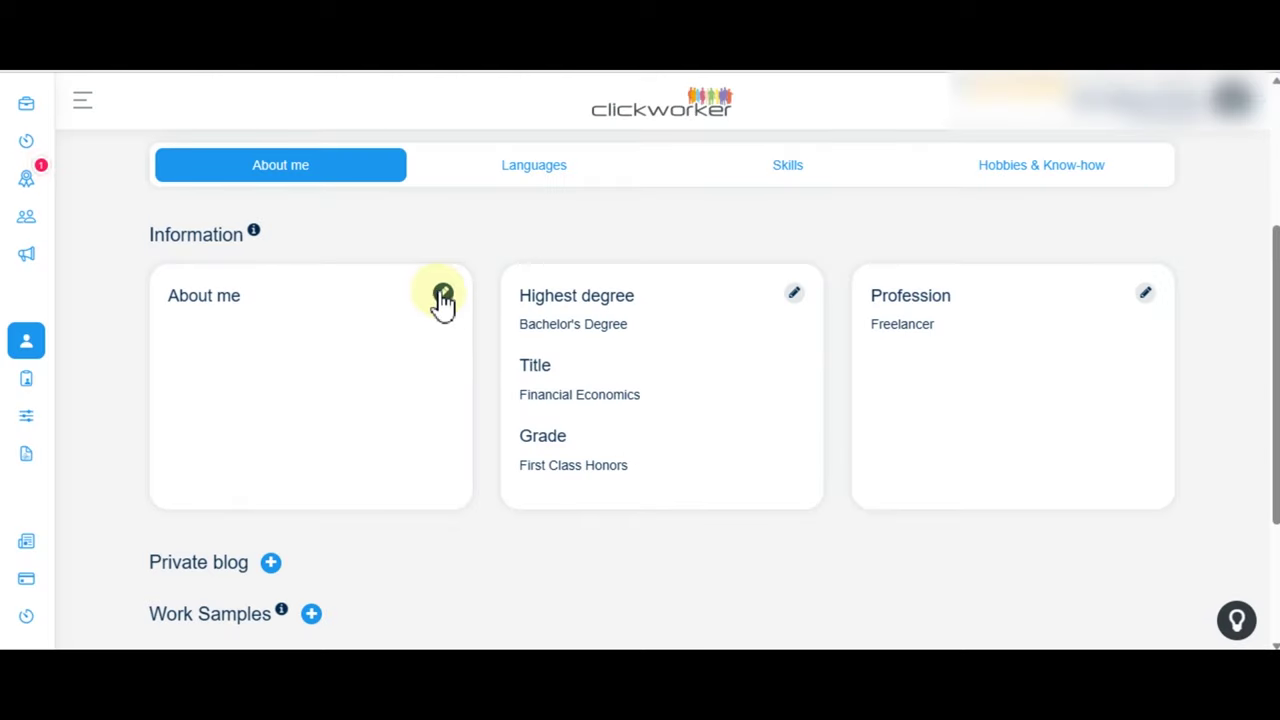
{"action": "left_click", "coordinate": [442, 293]}
{"action": "left_click", "coordinate": [459, 256]}
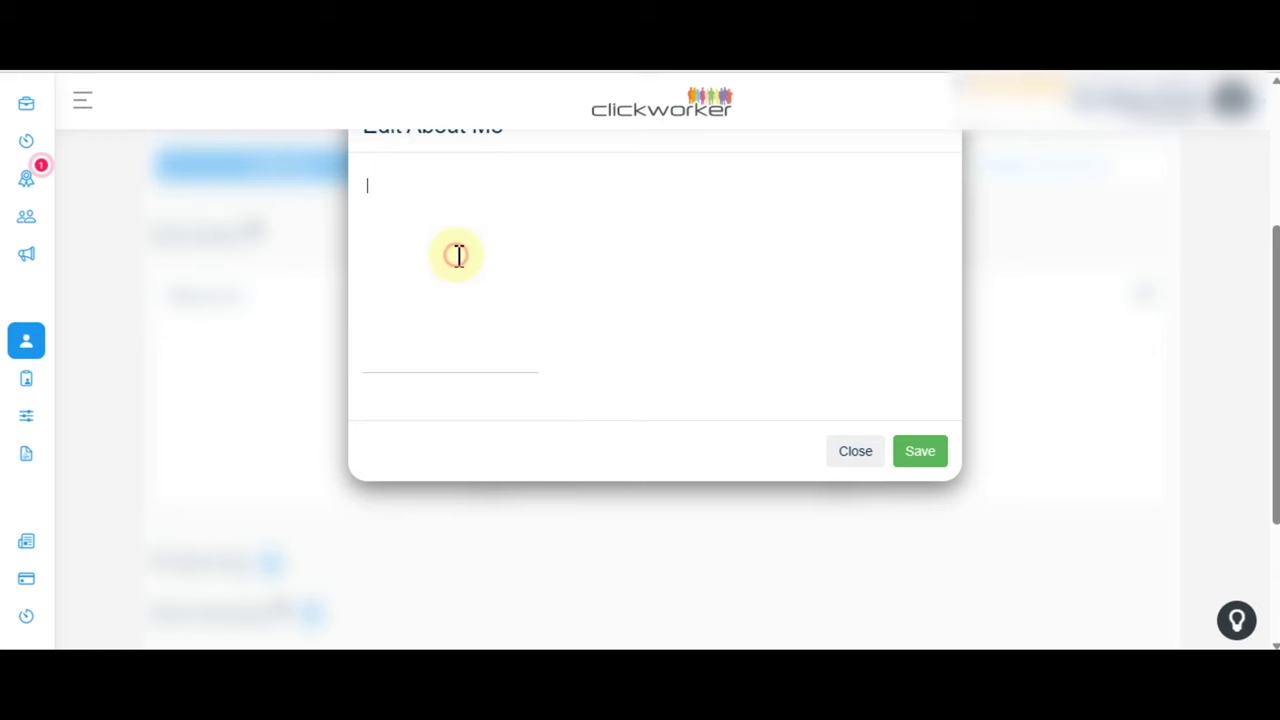
{"action": "key", "text": "ctrl+v"}
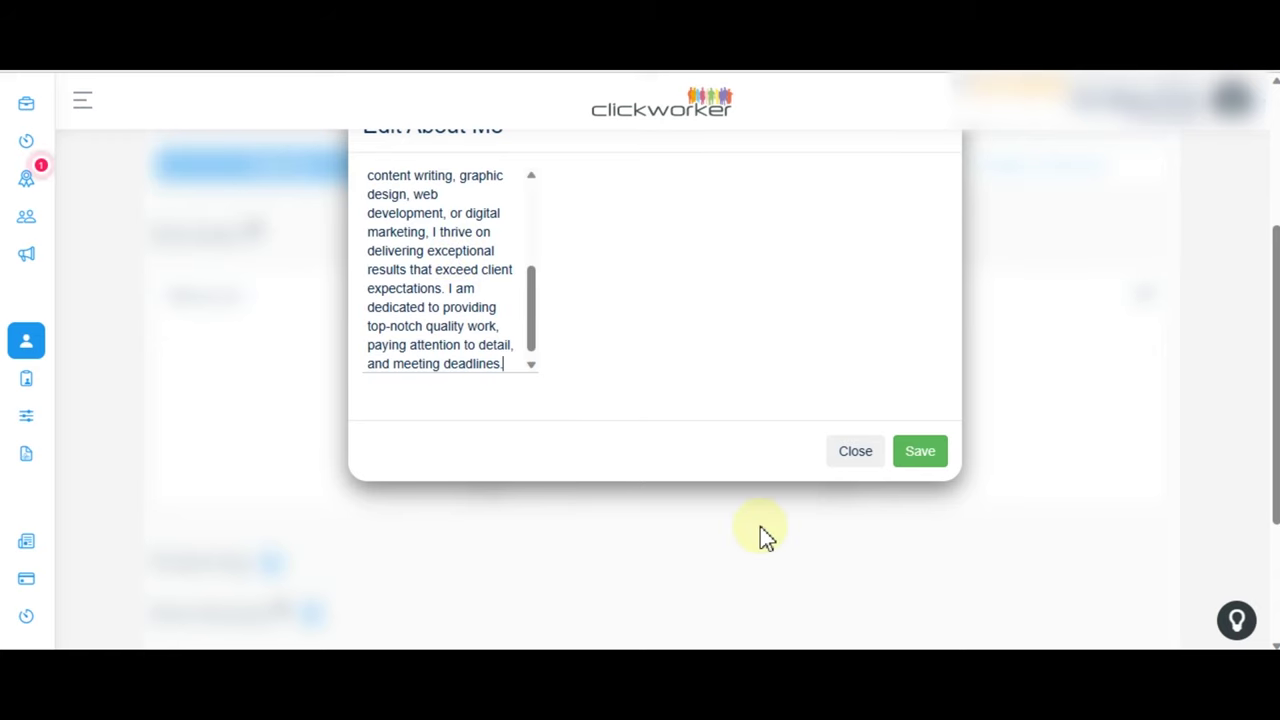
{"action": "left_click", "coordinate": [928, 453]}
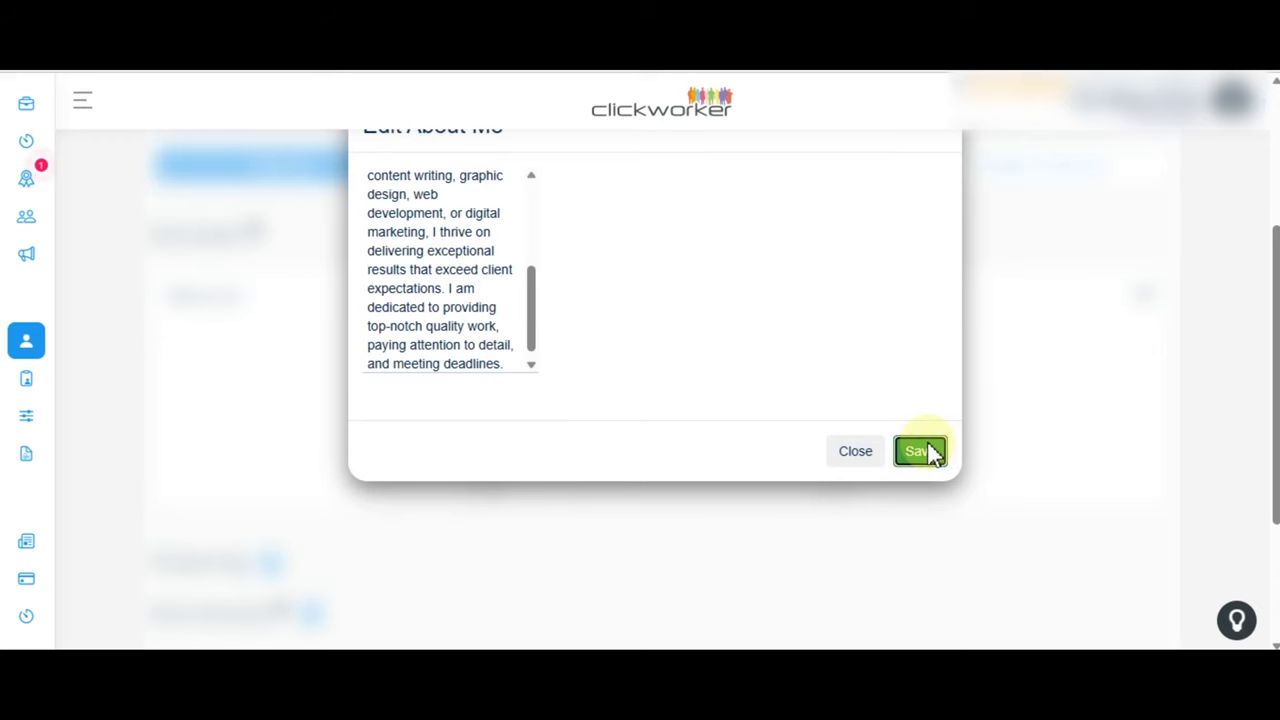
{"action": "left_click", "coordinate": [920, 451]}
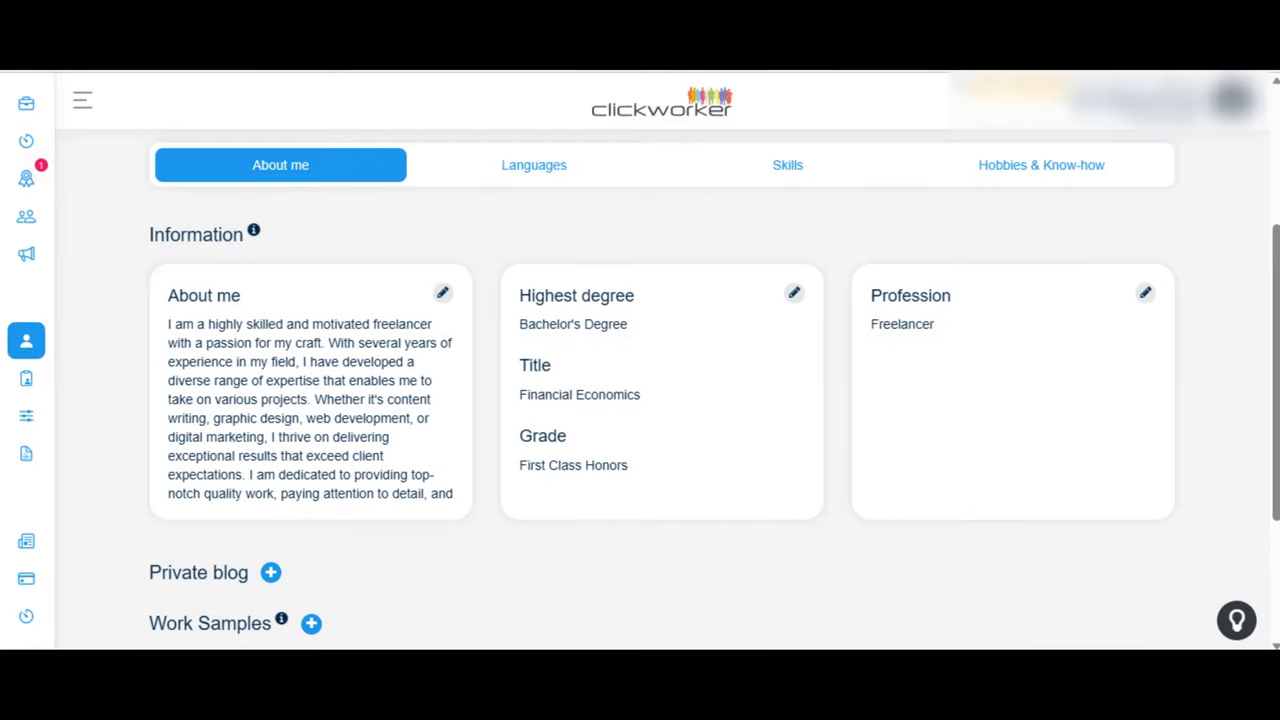
Look over the Private blog and Work Samples entries, and review the Languages section of the profile.
{"action": "scroll", "coordinate": [1274, 380], "scroll_direction": "down", "scroll_amount": 2}
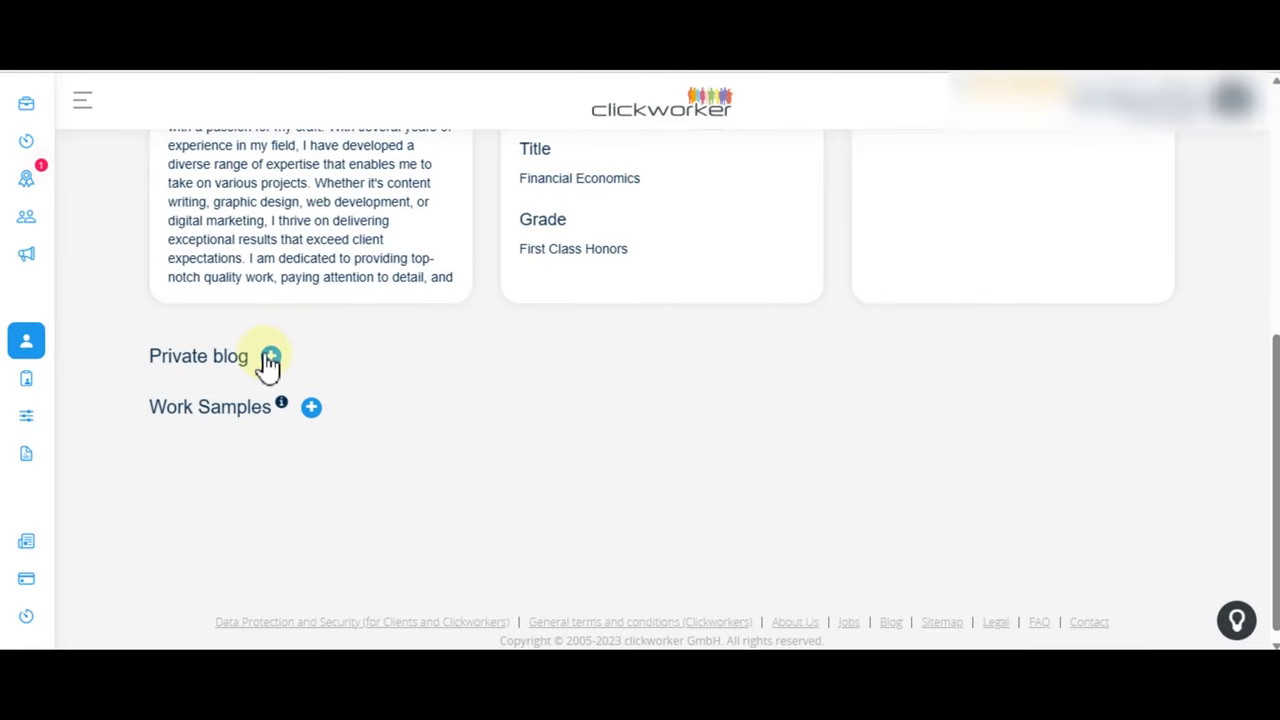
{"action": "left_click", "coordinate": [271, 358]}
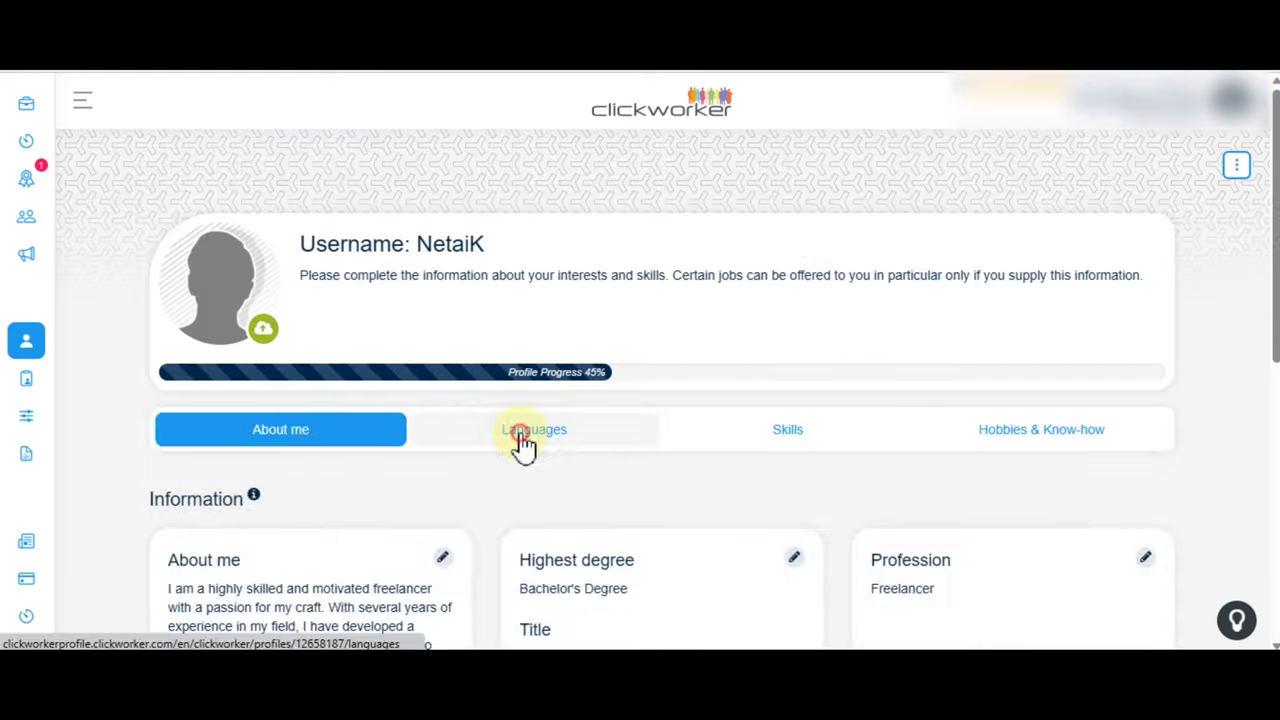
{"action": "left_click", "coordinate": [522, 435]}
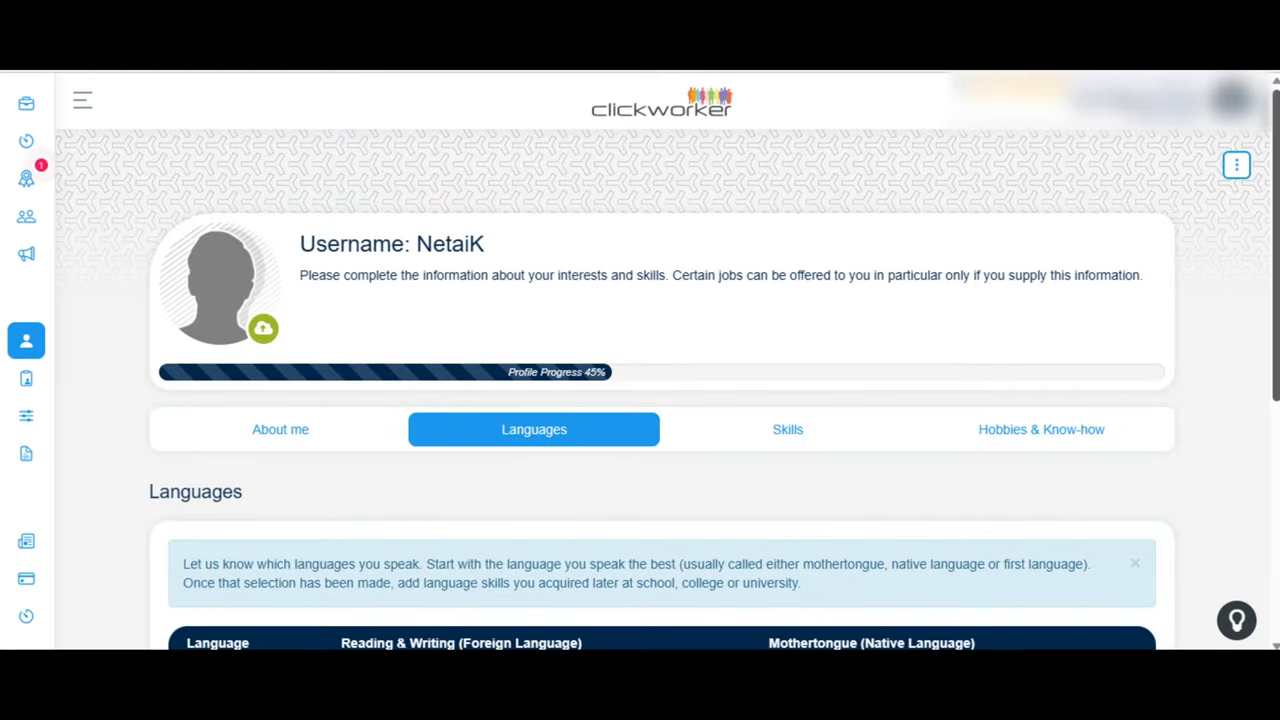
{"action": "scroll", "coordinate": [409, 414], "scroll_direction": "down", "scroll_amount": 3}
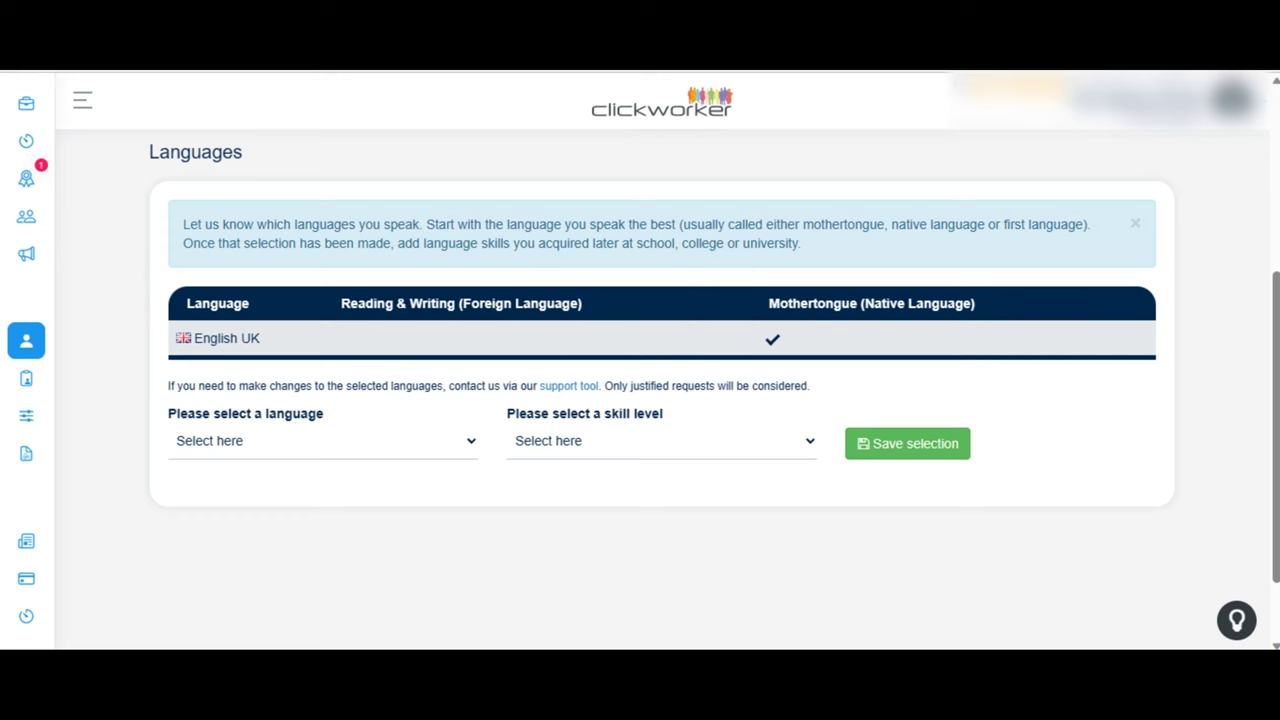
{"action": "left_click_drag", "start_coordinate": [1275, 345], "coordinate": [1275, 400]}
{"action": "scroll", "coordinate": [662, 400], "scroll_direction": "up", "scroll_amount": 2}
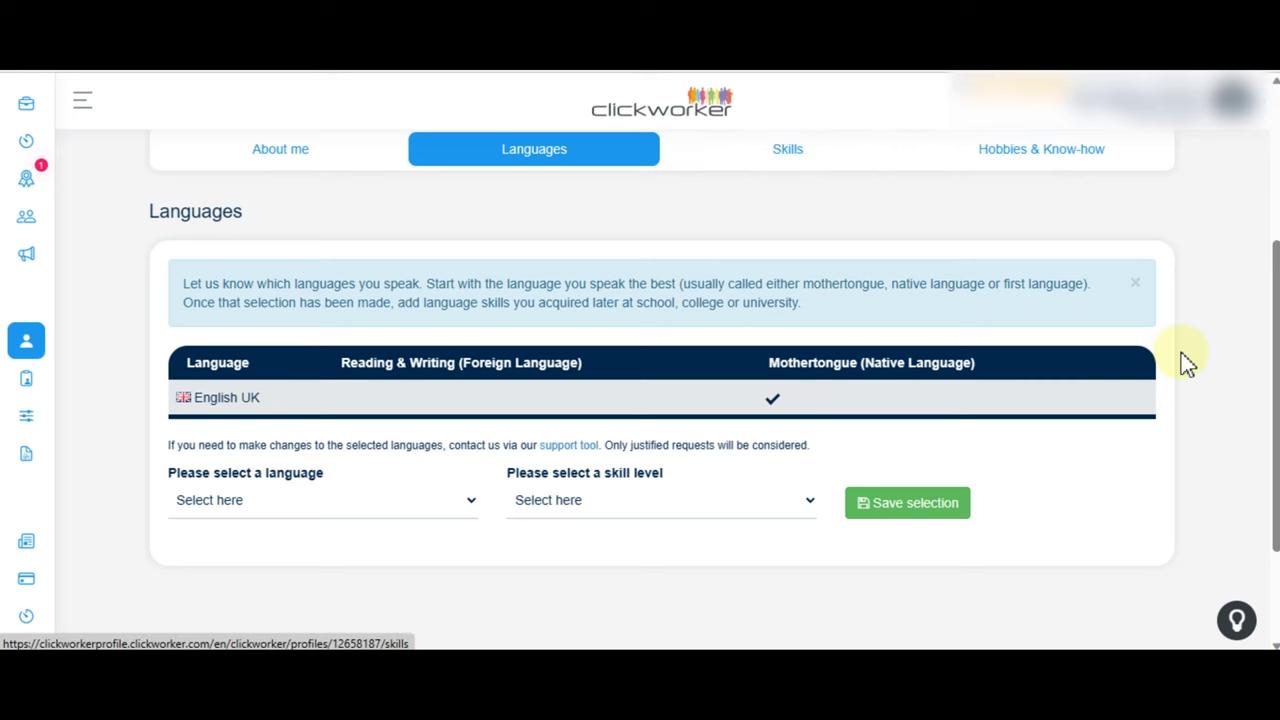
Try to save the language selection without choosing a language or skill level.
{"action": "scroll", "coordinate": [653, 390], "scroll_direction": "down", "scroll_amount": 2}
{"action": "left_click", "coordinate": [905, 375]}
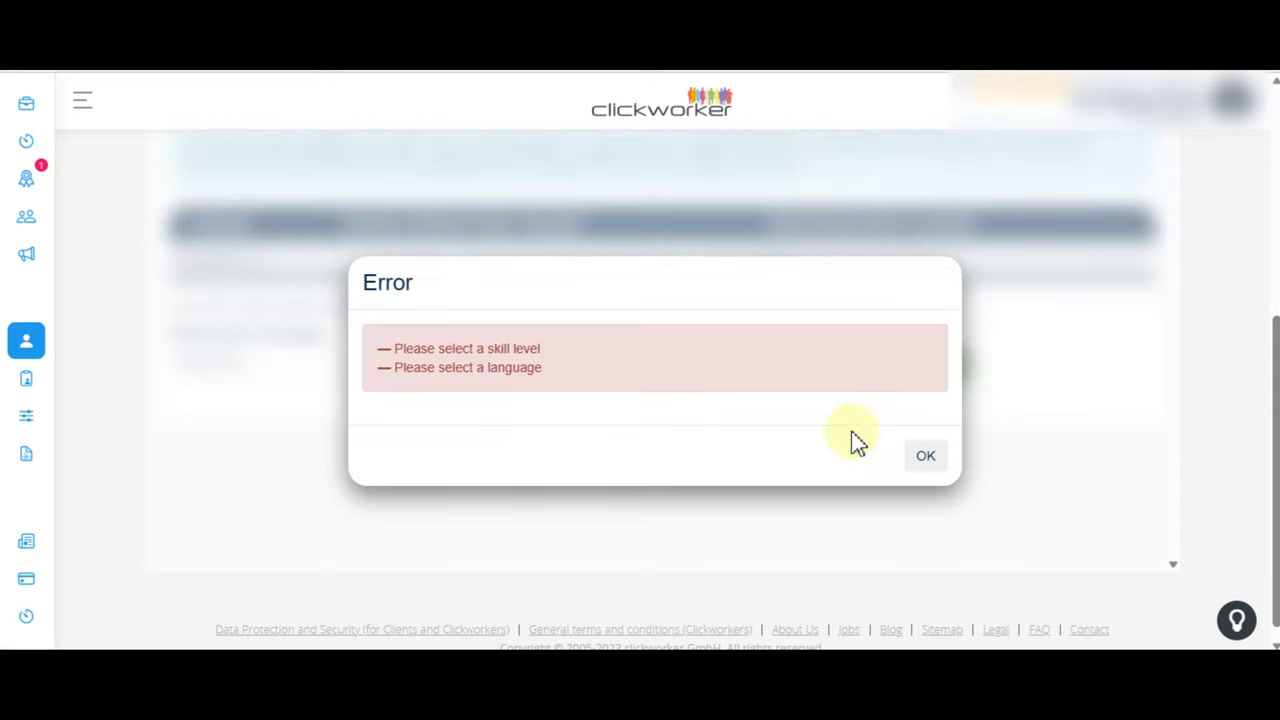
{"action": "left_click", "coordinate": [924, 458]}
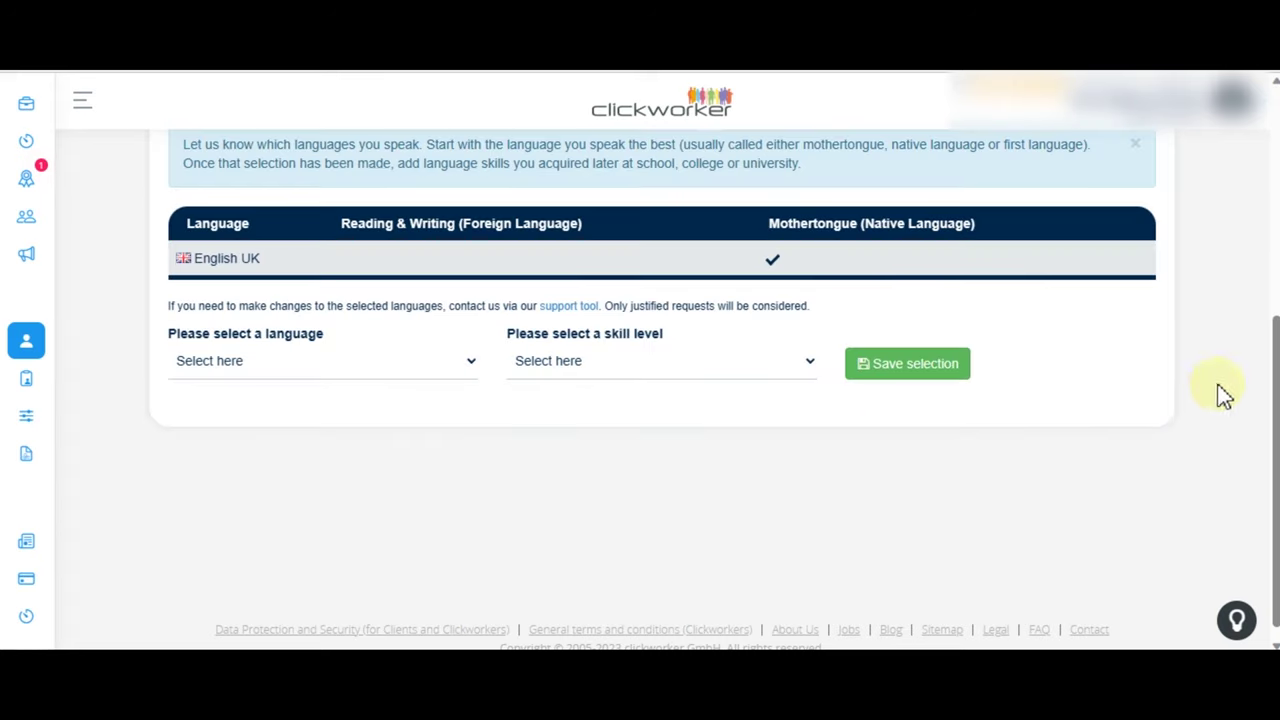
In the profile's copywriting skills, select Blog articles, Product descriptions, Advertising texts, Editorial texts and Reviews, leaving SEO texts unselected.
{"action": "scroll", "coordinate": [1250, 400], "scroll_direction": "up", "scroll_amount": 2}
{"action": "left_click", "coordinate": [830, 192]}
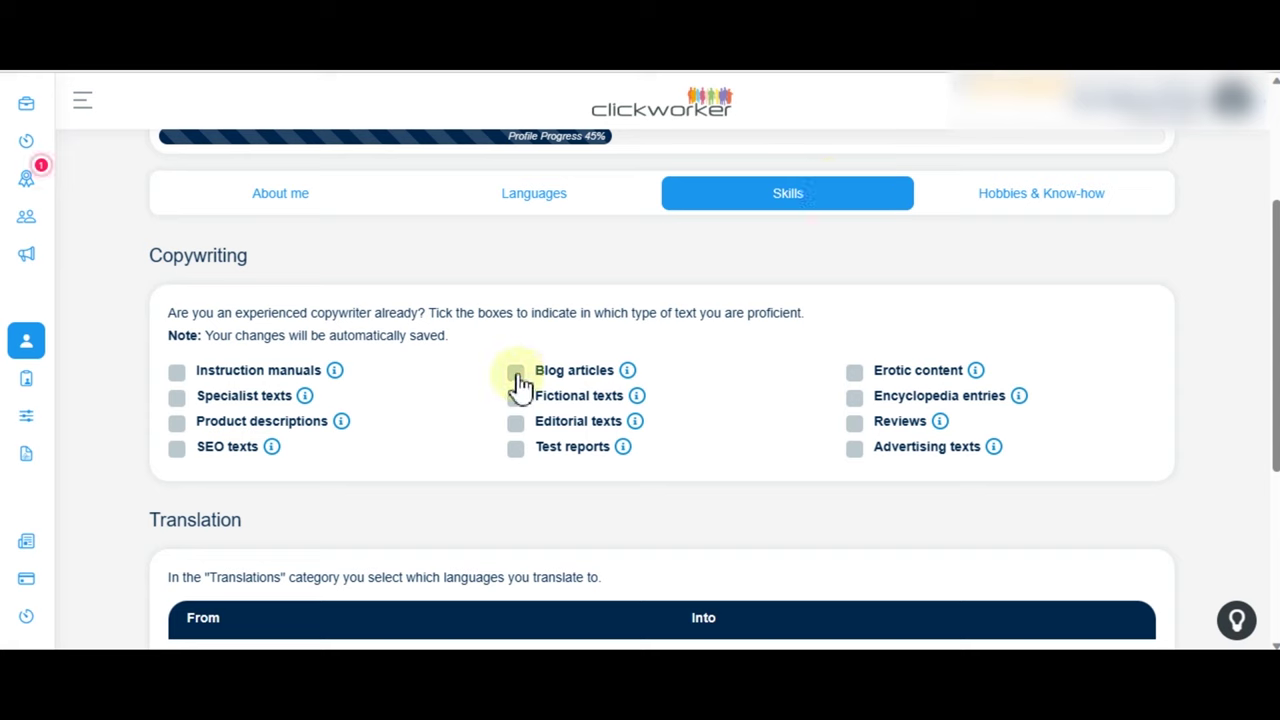
{"action": "left_click", "coordinate": [516, 374]}
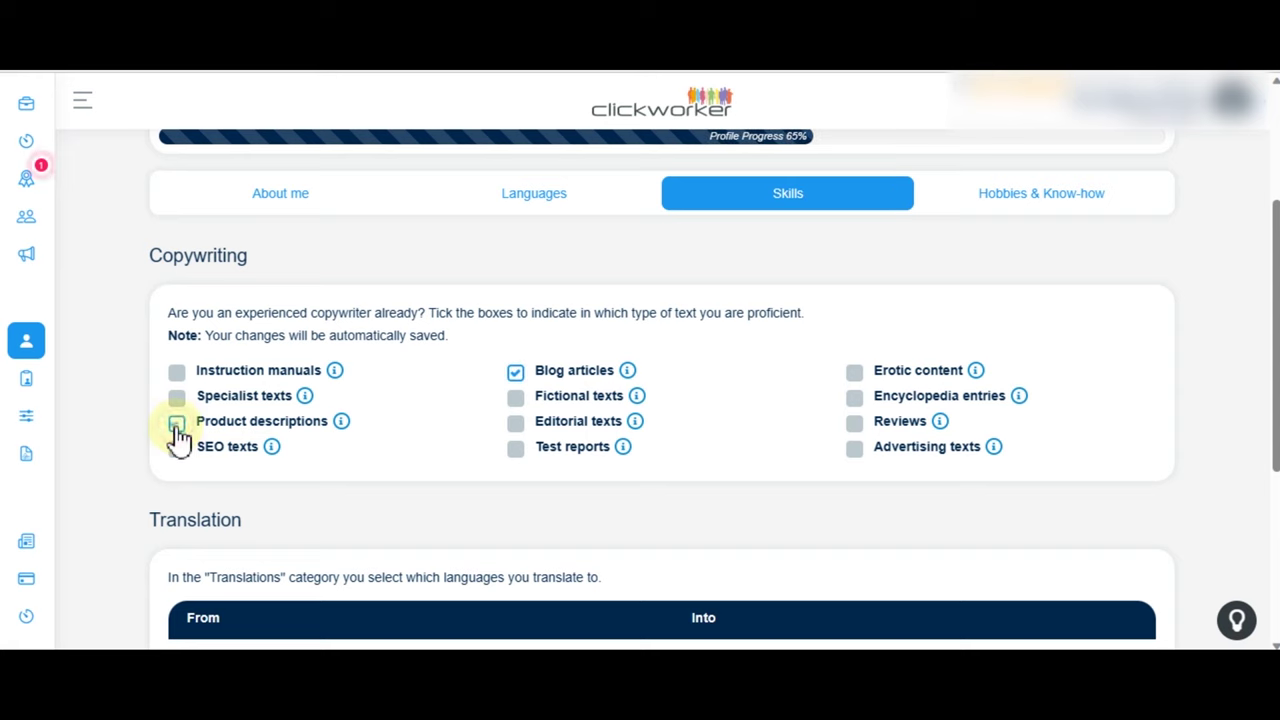
{"action": "left_click", "coordinate": [177, 430]}
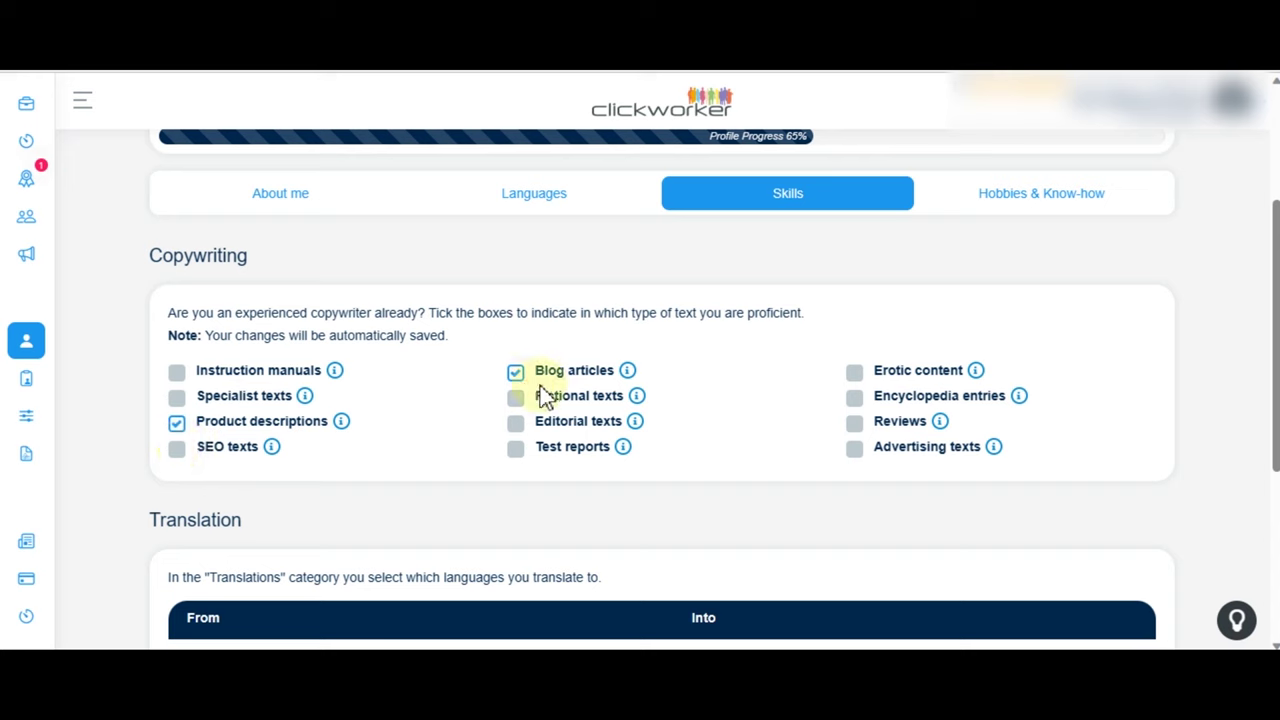
{"action": "left_click", "coordinate": [855, 450]}
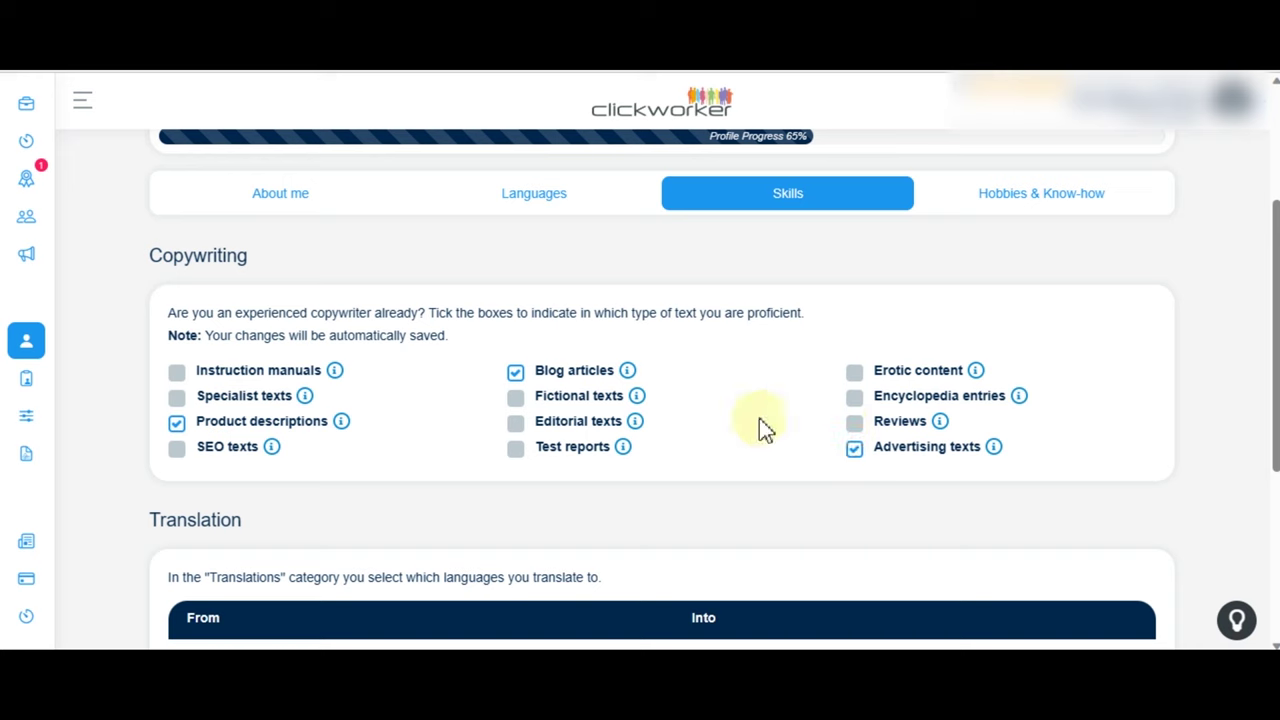
{"action": "left_click", "coordinate": [516, 426]}
{"action": "left_click", "coordinate": [175, 460]}
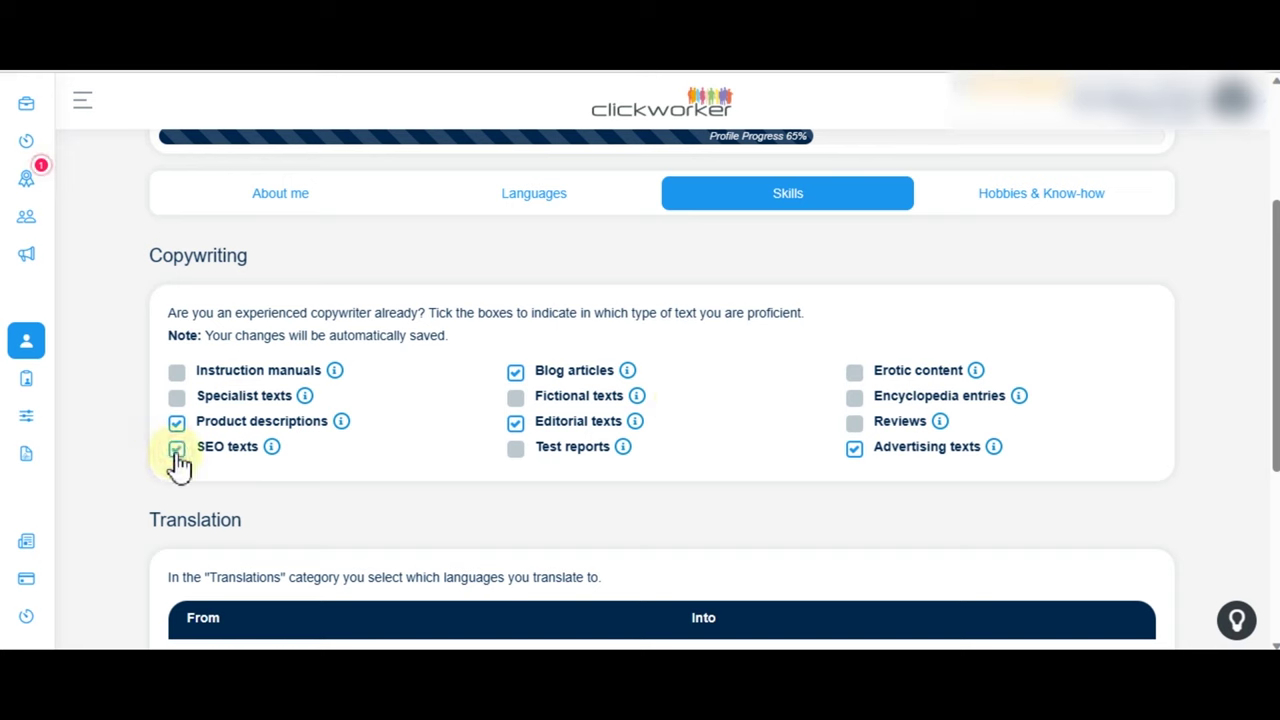
{"action": "left_click", "coordinate": [177, 456]}
{"action": "left_click", "coordinate": [853, 426]}
Examine the origin and destination languages offered for translation skills, without choosing a combination.
{"action": "scroll", "coordinate": [425, 452], "scroll_direction": "down", "scroll_amount": 3}
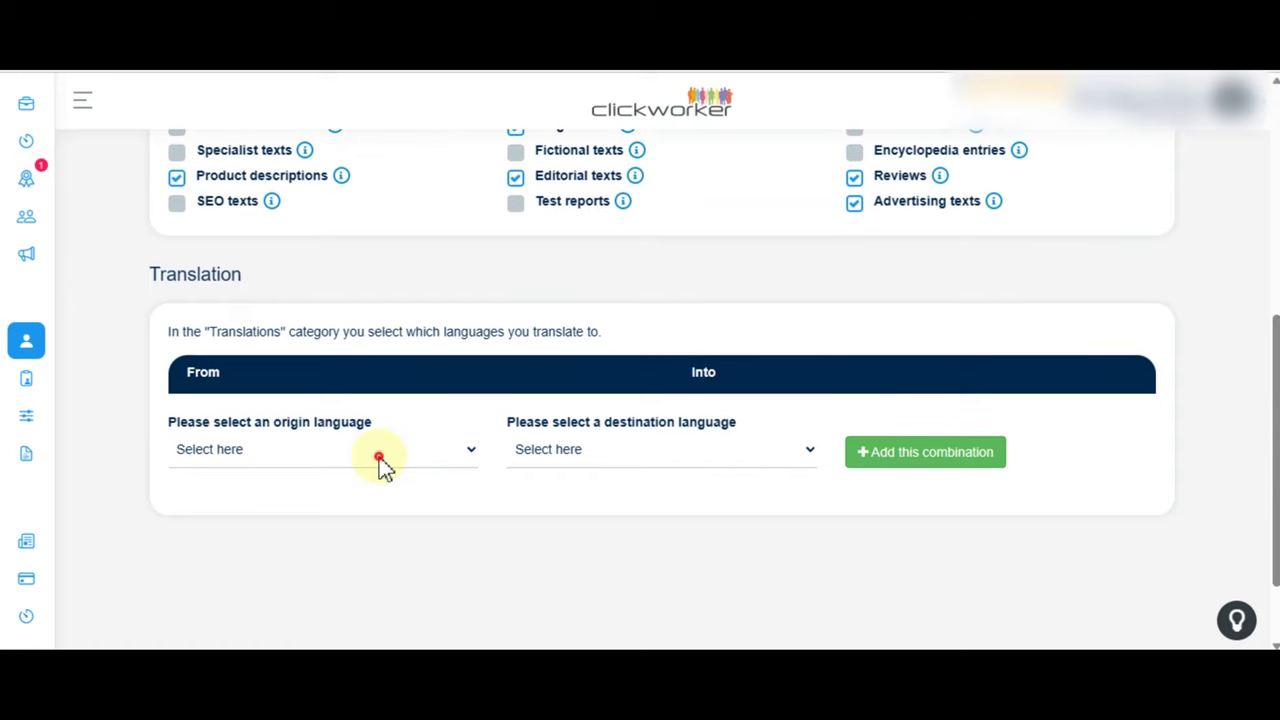
{"action": "left_click", "coordinate": [380, 457]}
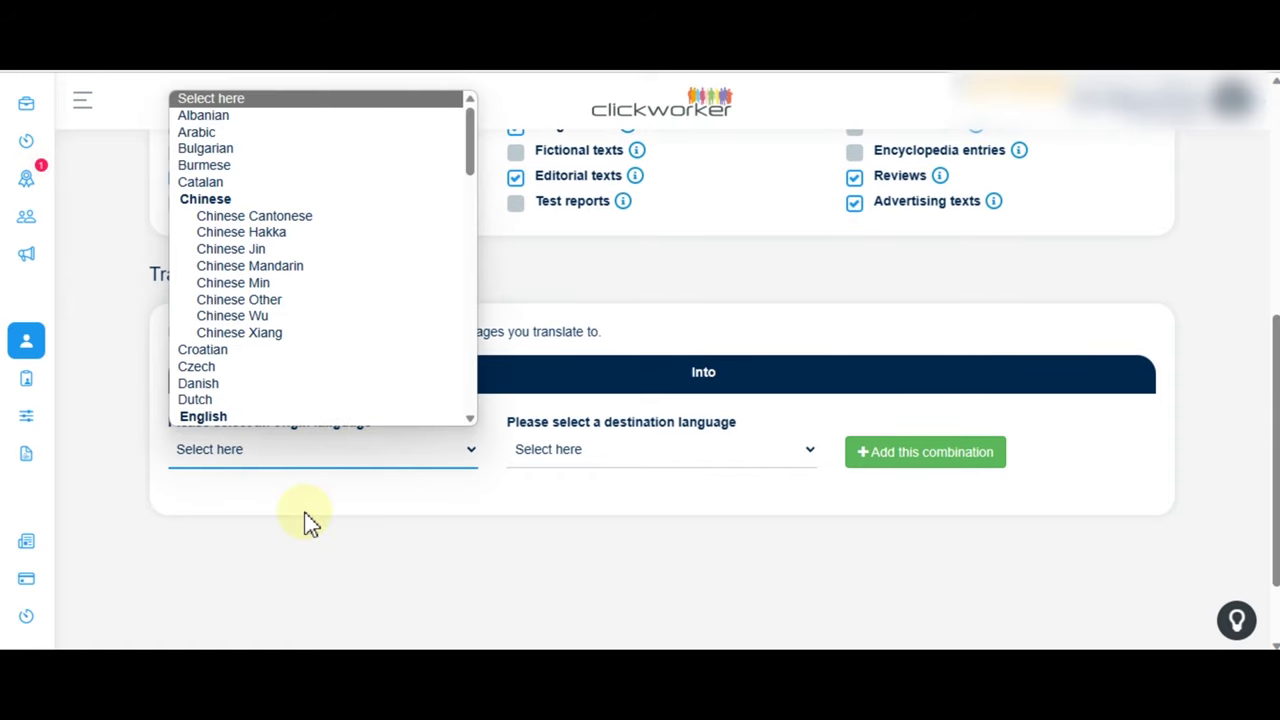
{"action": "left_click", "coordinate": [340, 545]}
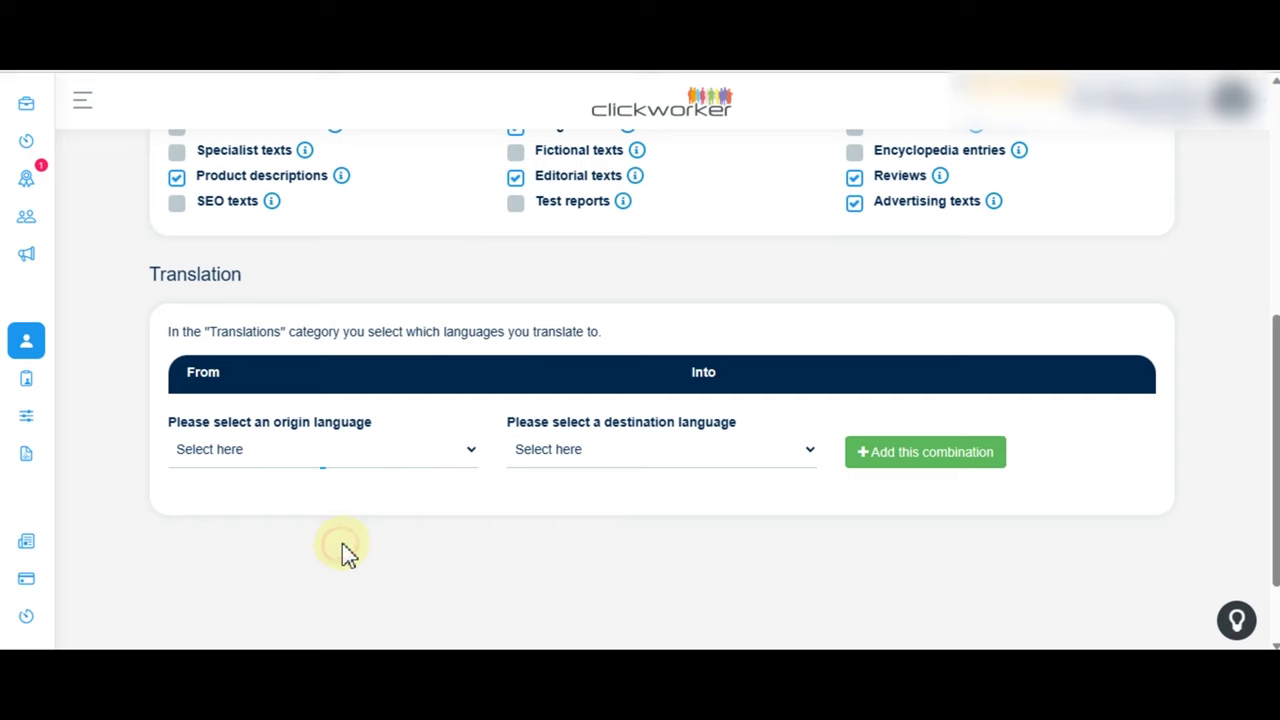
{"action": "left_click", "coordinate": [620, 465]}
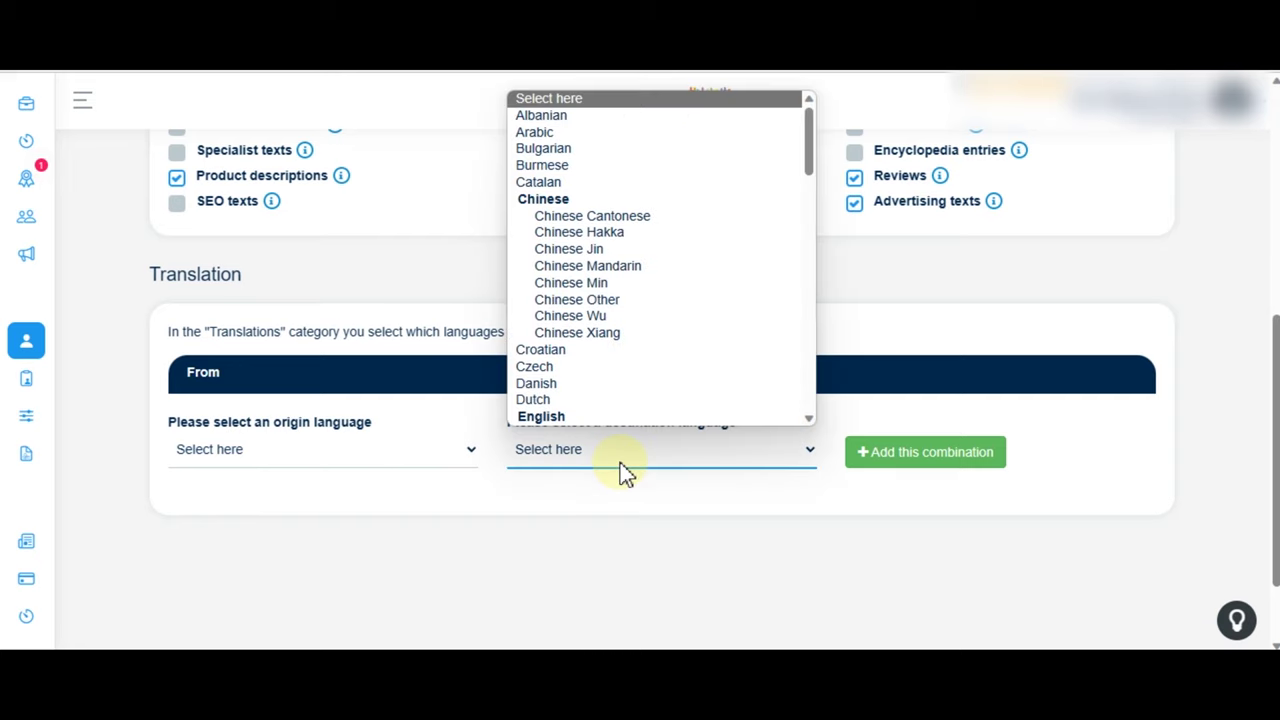
{"action": "left_click", "coordinate": [660, 562]}
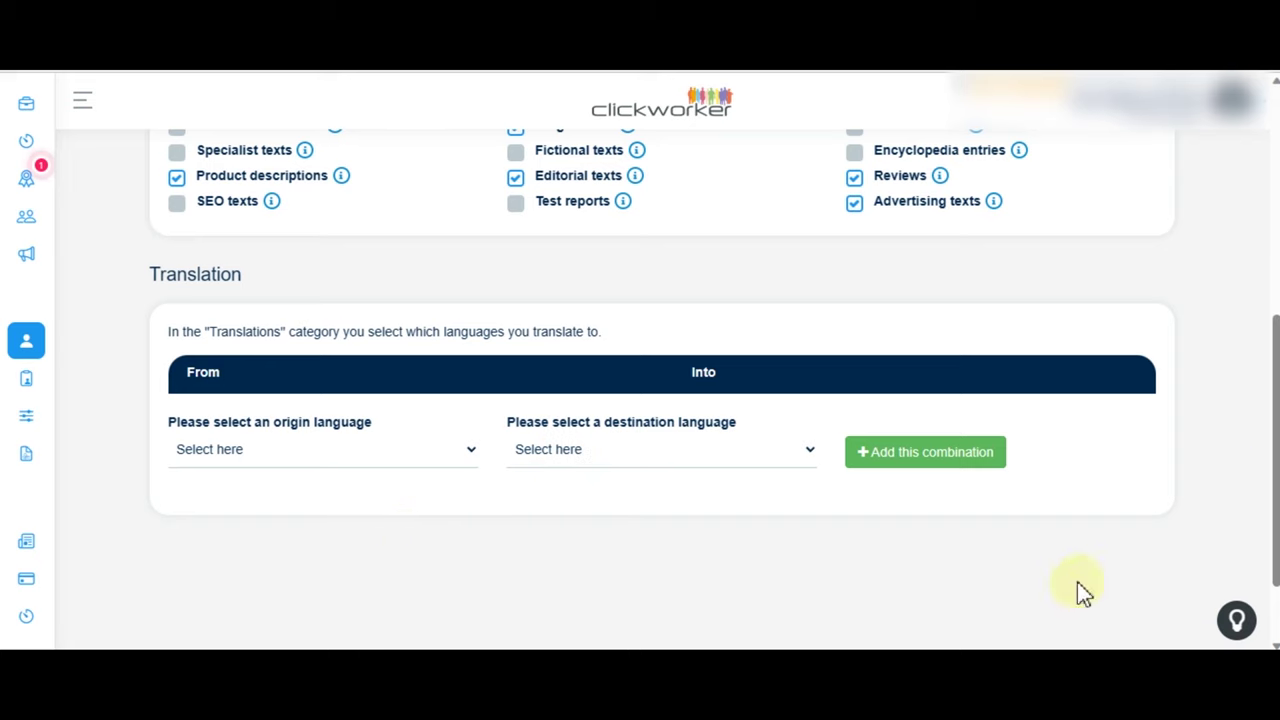
{"action": "scroll", "coordinate": [660, 400], "scroll_direction": "up", "scroll_amount": 3}
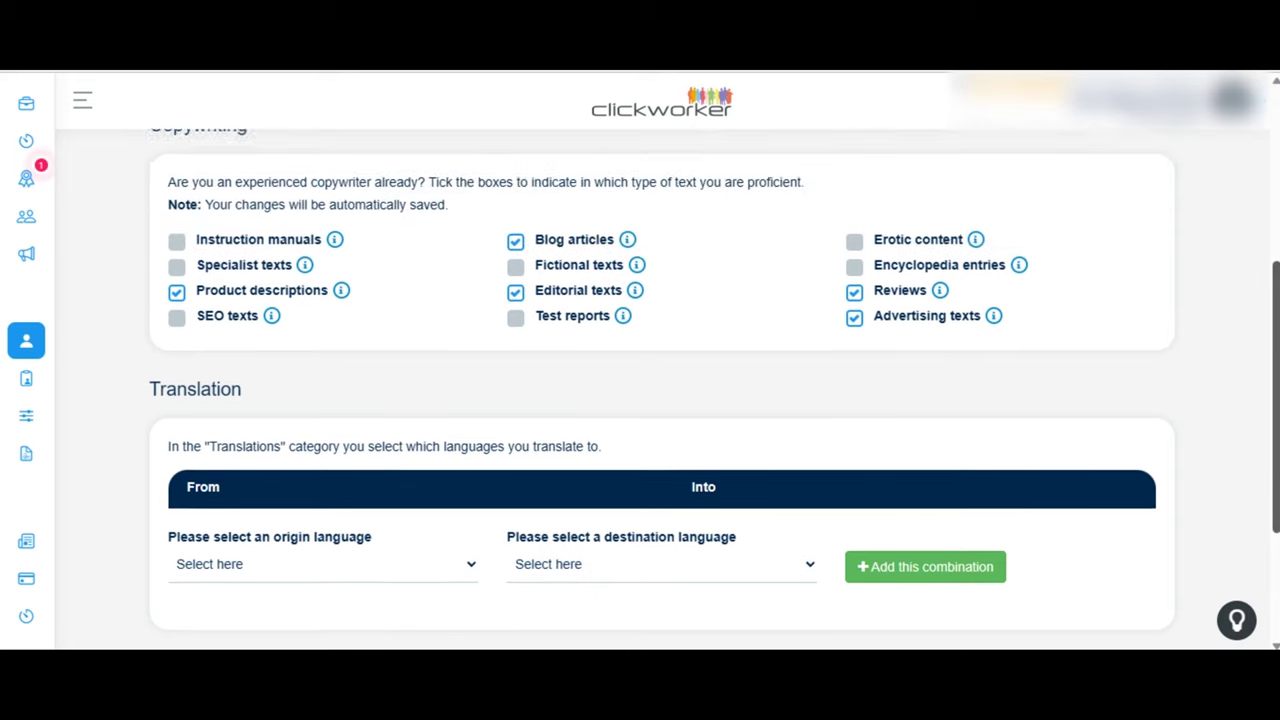
{"action": "scroll", "coordinate": [971, 357], "scroll_direction": "up", "scroll_amount": 1}
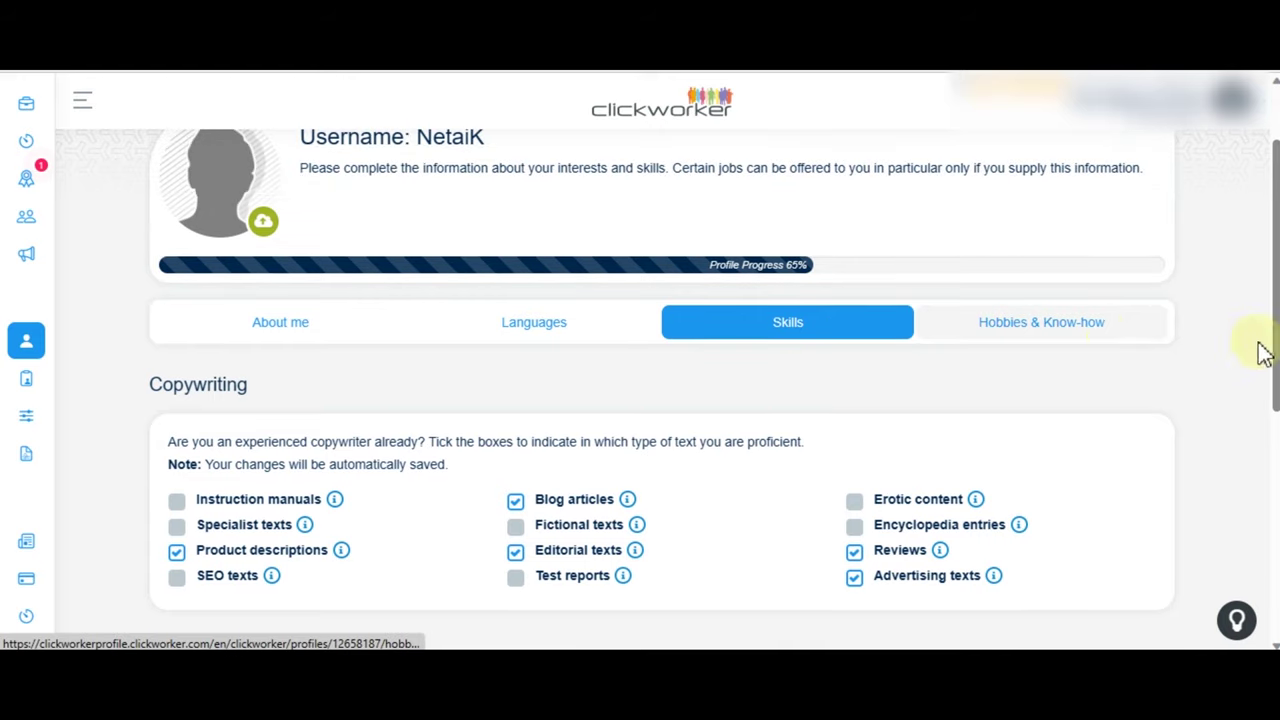
{"action": "scroll", "coordinate": [714, 380], "scroll_direction": "down", "scroll_amount": 4}
{"action": "scroll", "coordinate": [714, 380], "scroll_direction": "up", "scroll_amount": 4}
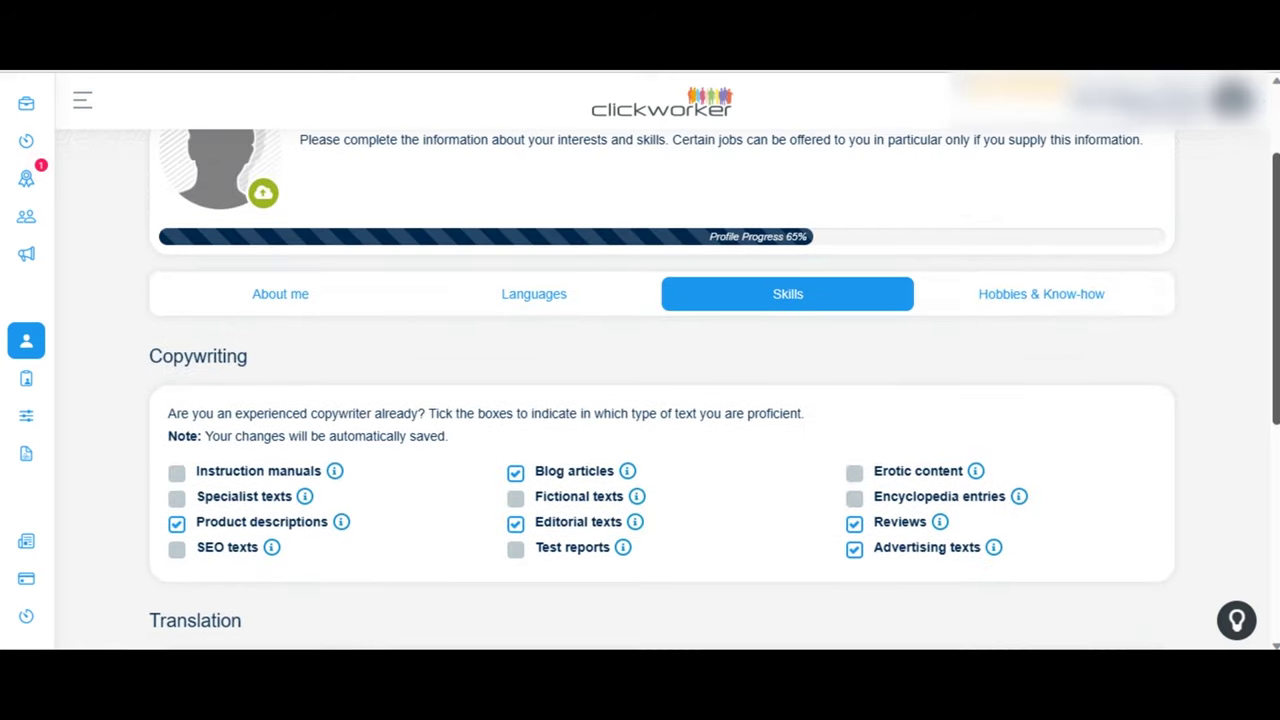
In Hobbies & Know-how, mark baking, cooking, specialty foods, vegan / vegetarian and wines as know-how in the food & drinks subcategories.
{"action": "left_click", "coordinate": [1022, 301]}
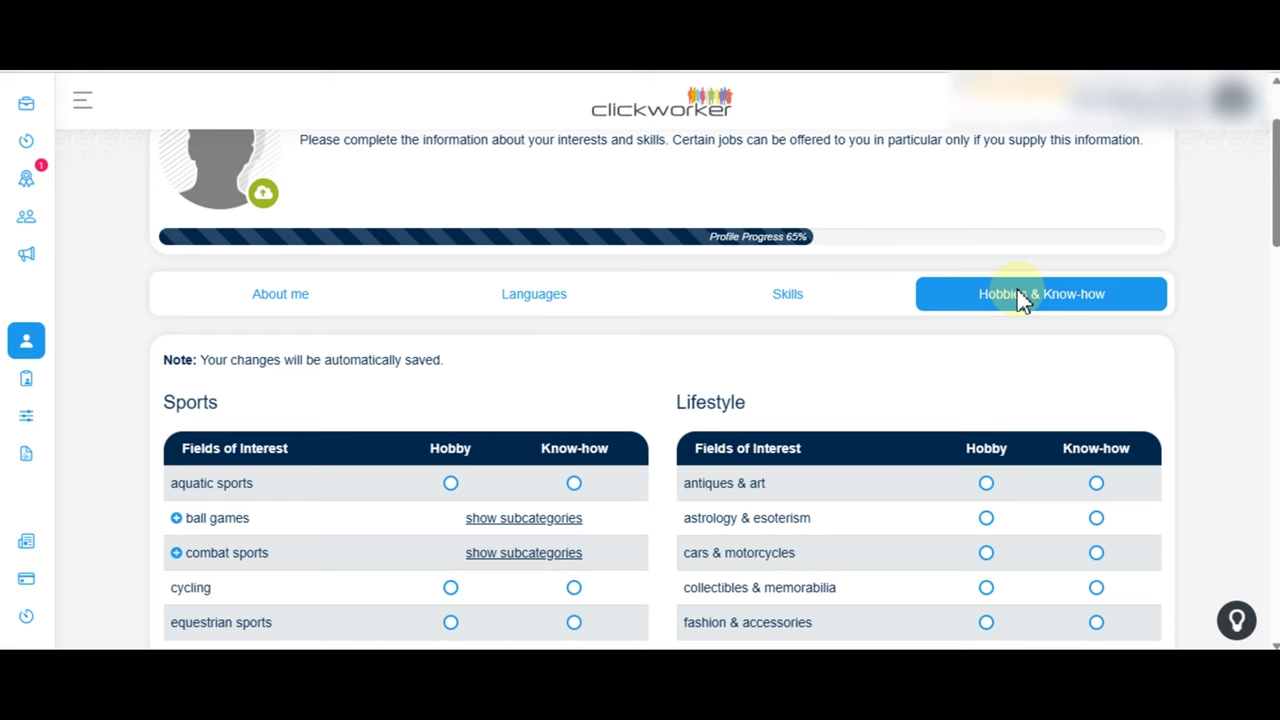
{"action": "scroll", "coordinate": [1272, 214], "scroll_direction": "down", "scroll_amount": 2}
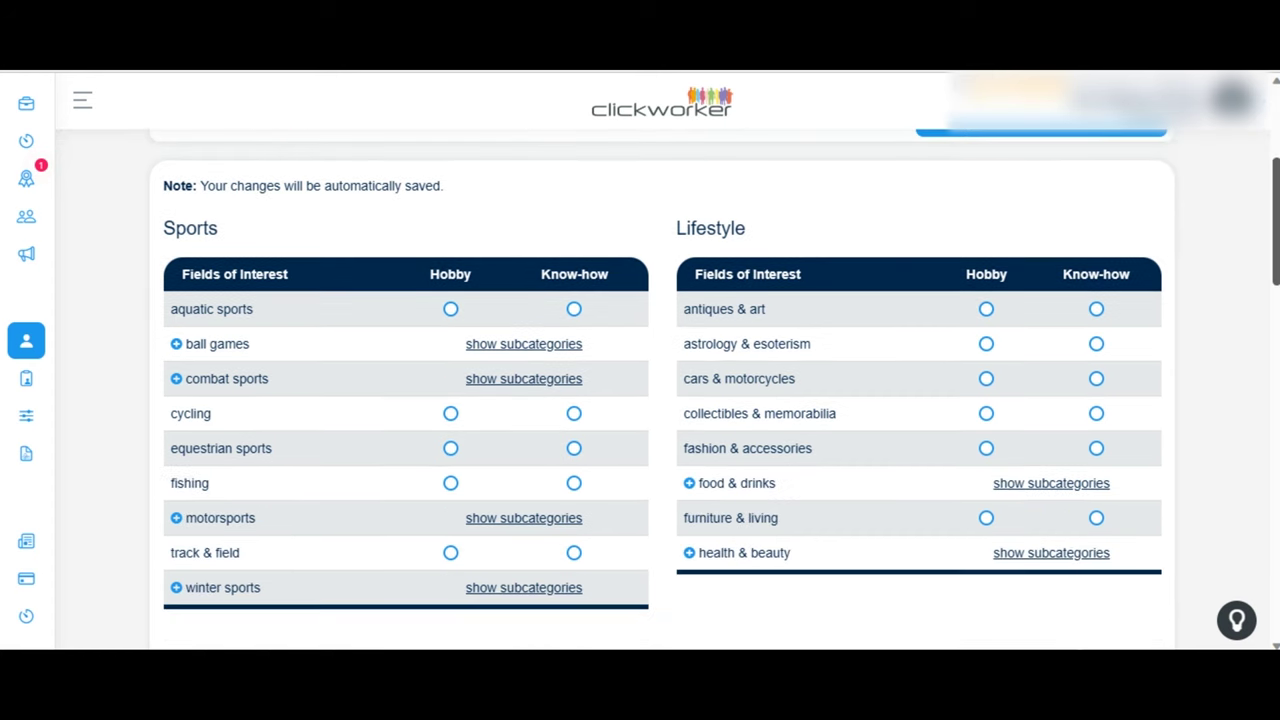
{"action": "scroll", "coordinate": [662, 389], "scroll_direction": "down", "scroll_amount": 1}
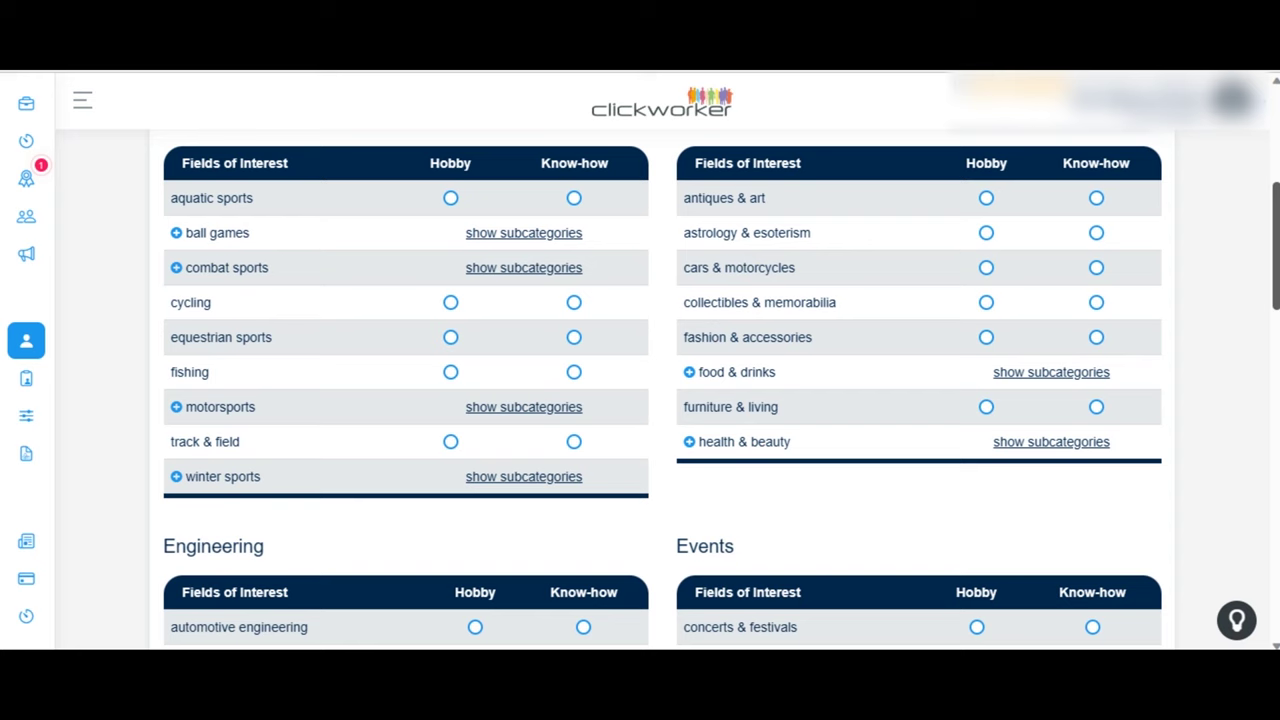
{"action": "left_click", "coordinate": [690, 374]}
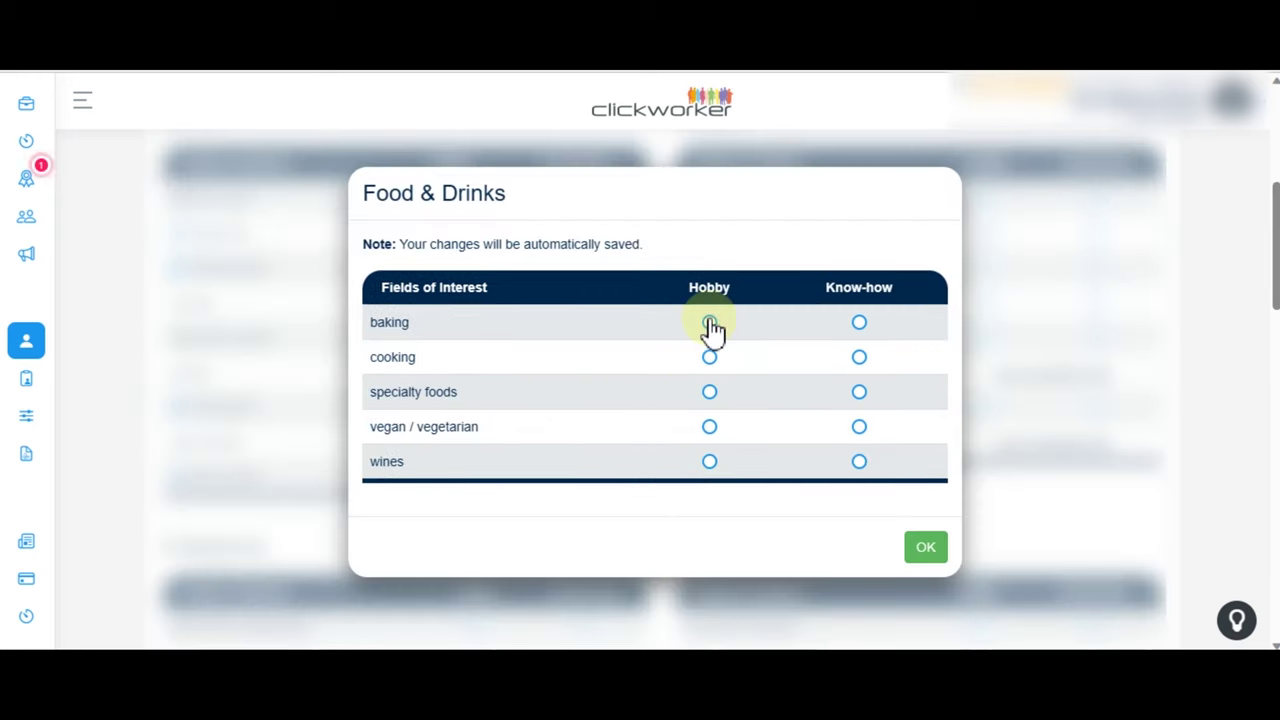
{"action": "left_click", "coordinate": [859, 323]}
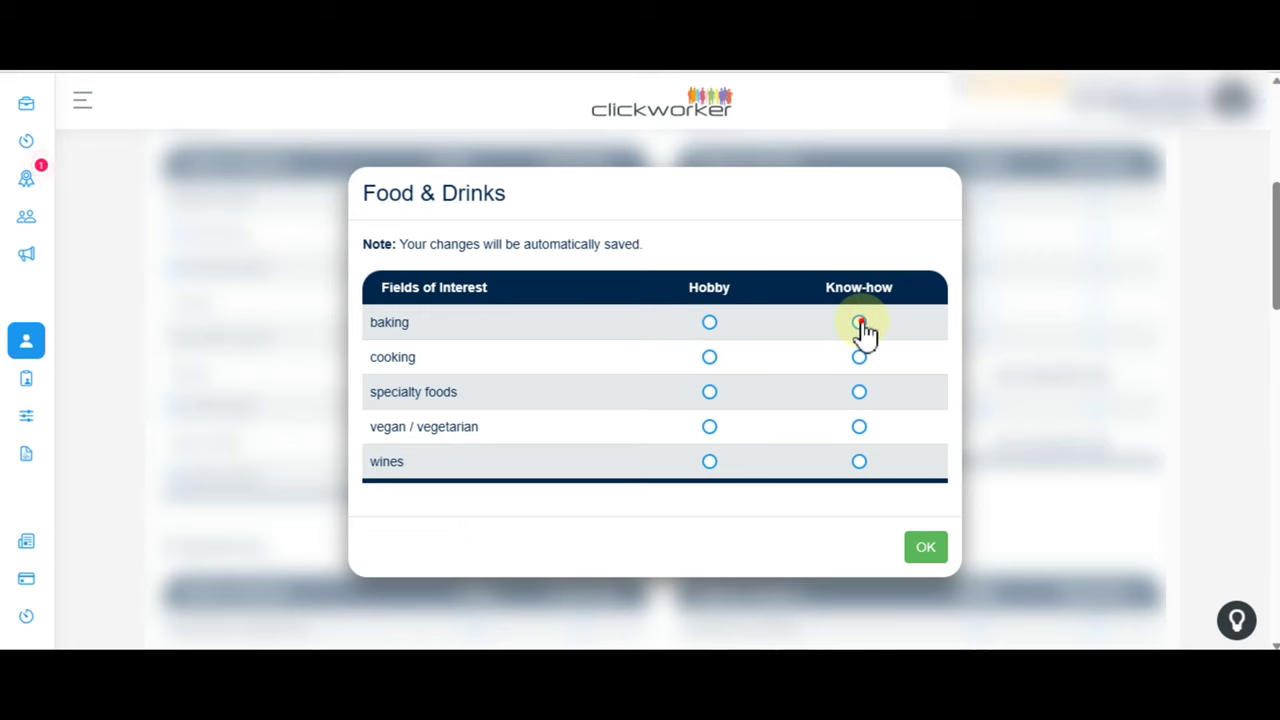
{"action": "left_click", "coordinate": [859, 358]}
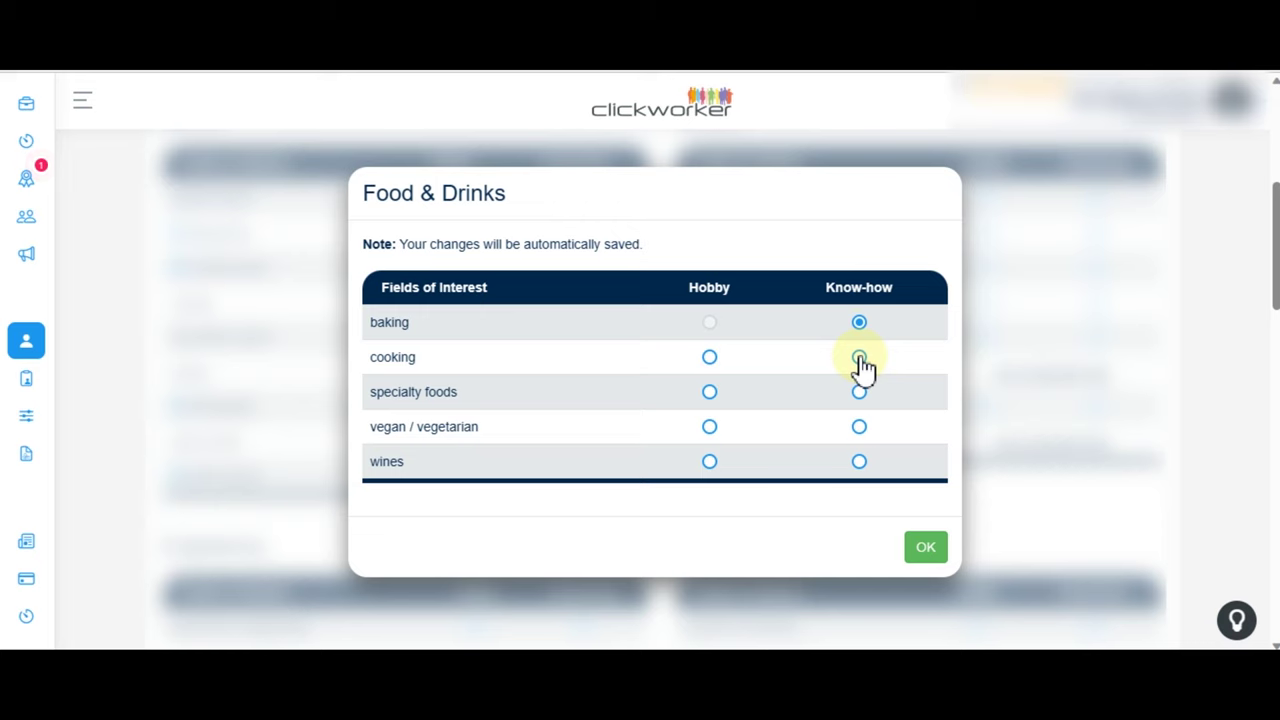
{"action": "left_click", "coordinate": [859, 393]}
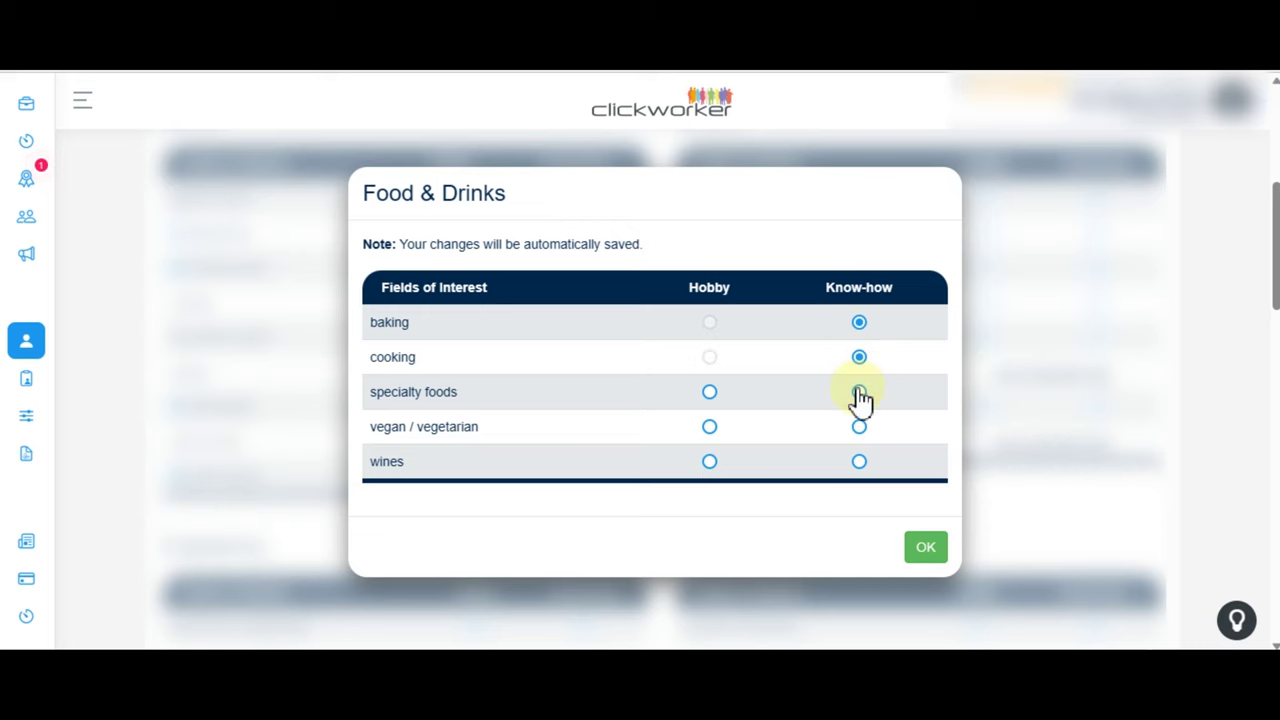
{"action": "left_click", "coordinate": [859, 428]}
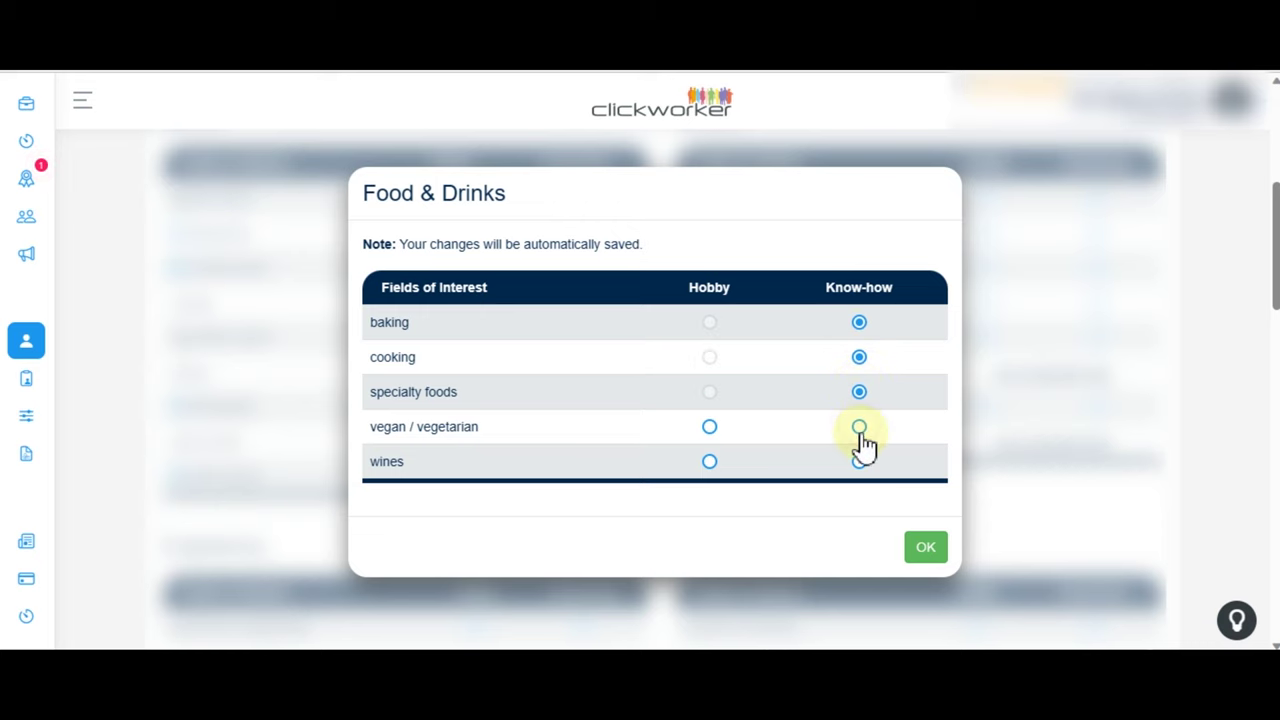
{"action": "left_click", "coordinate": [859, 463]}
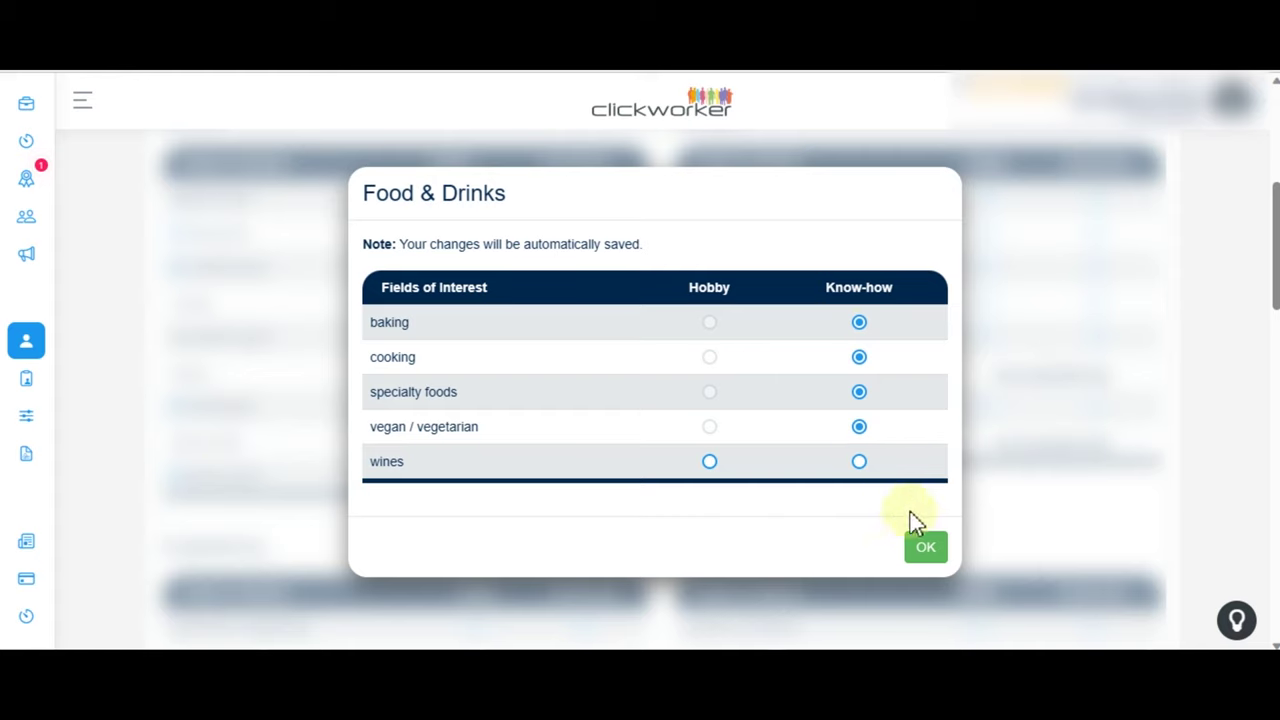
{"action": "left_click", "coordinate": [925, 548]}
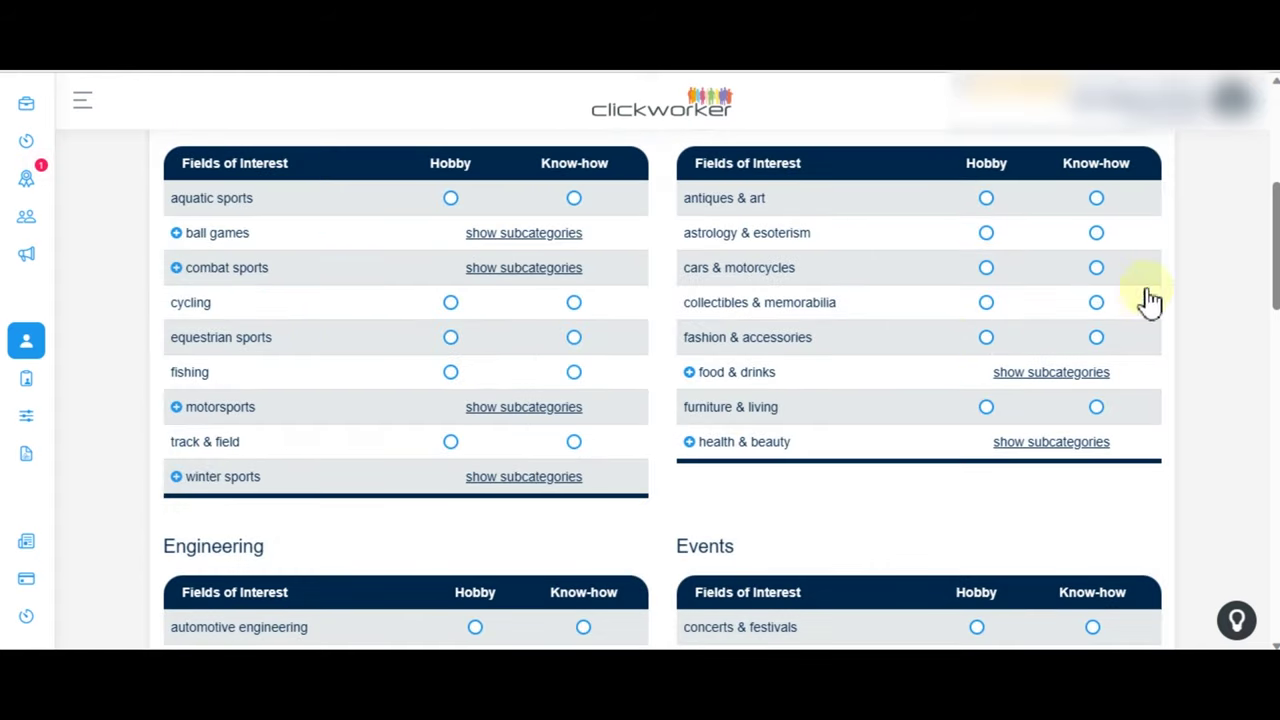
Mark crafts & trades as a hobby, along with concerts & festivals, museums & exhibitions, parties & celebrations, sports events and trade fairs.
{"action": "scroll", "coordinate": [660, 390], "scroll_direction": "down", "scroll_amount": 3}
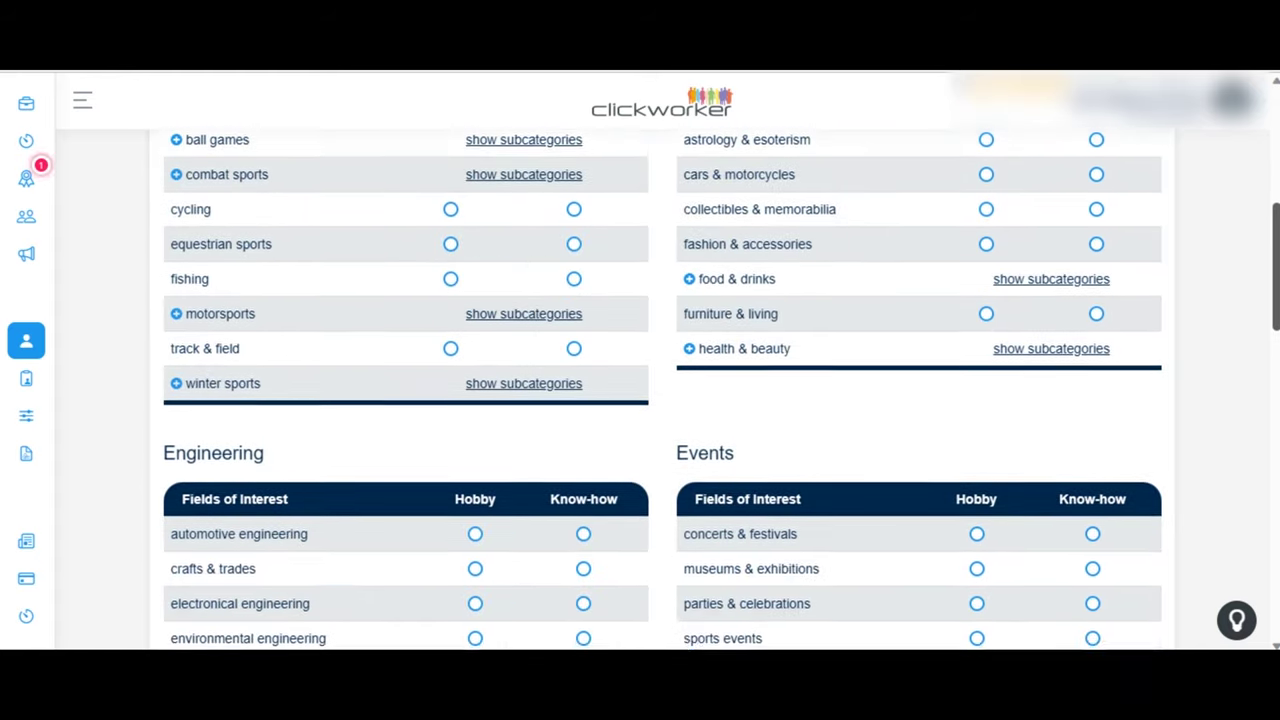
{"action": "scroll", "coordinate": [660, 390], "scroll_direction": "down", "scroll_amount": 1}
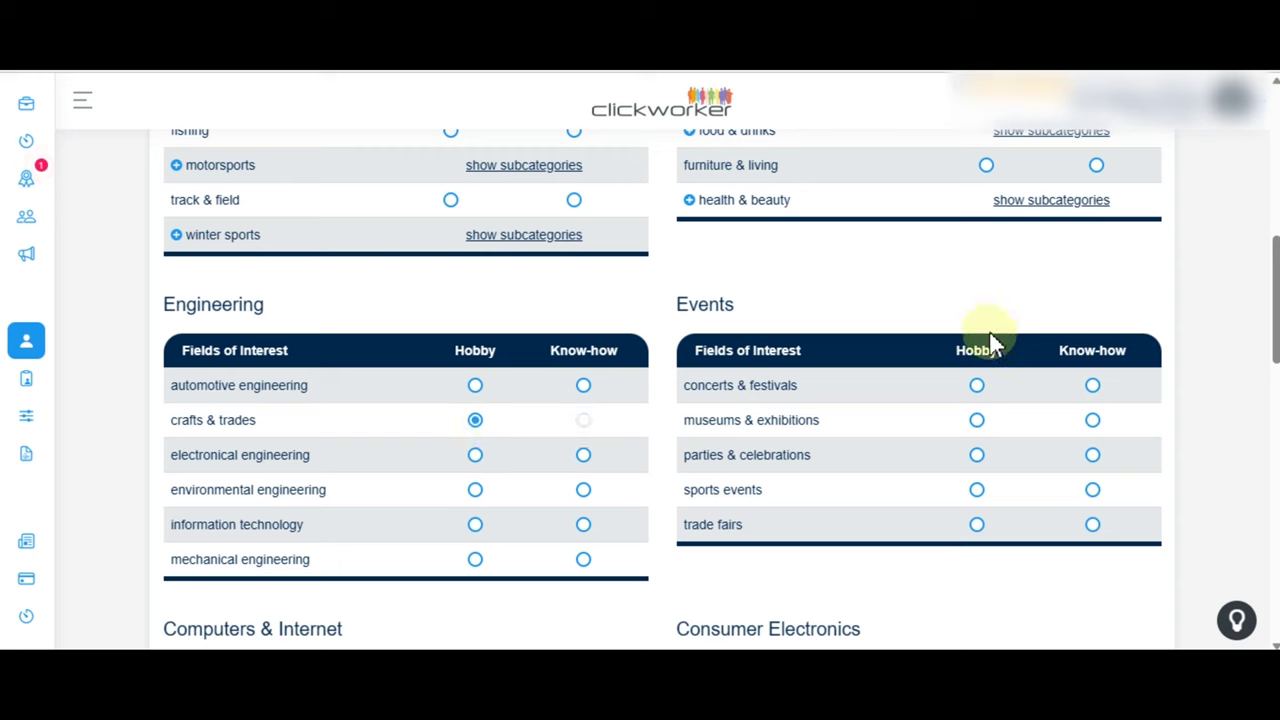
{"action": "left_click", "coordinate": [975, 388]}
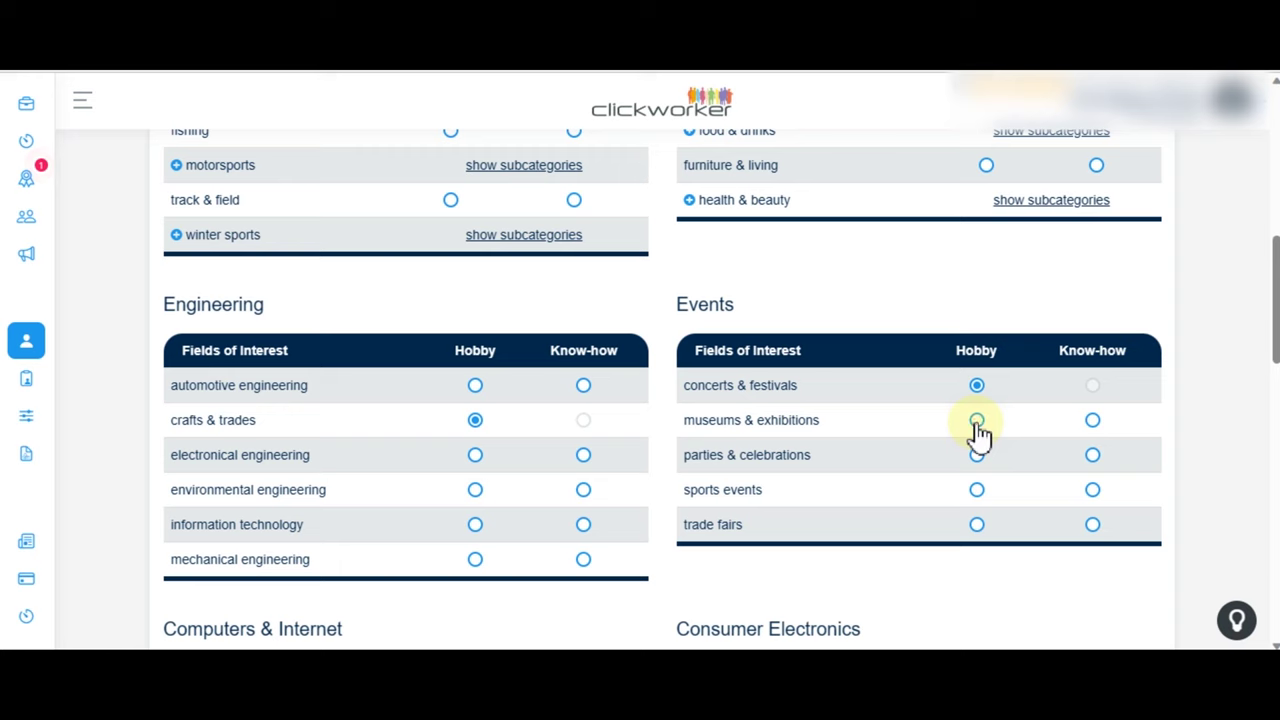
{"action": "left_click", "coordinate": [976, 422]}
{"action": "left_click", "coordinate": [975, 456]}
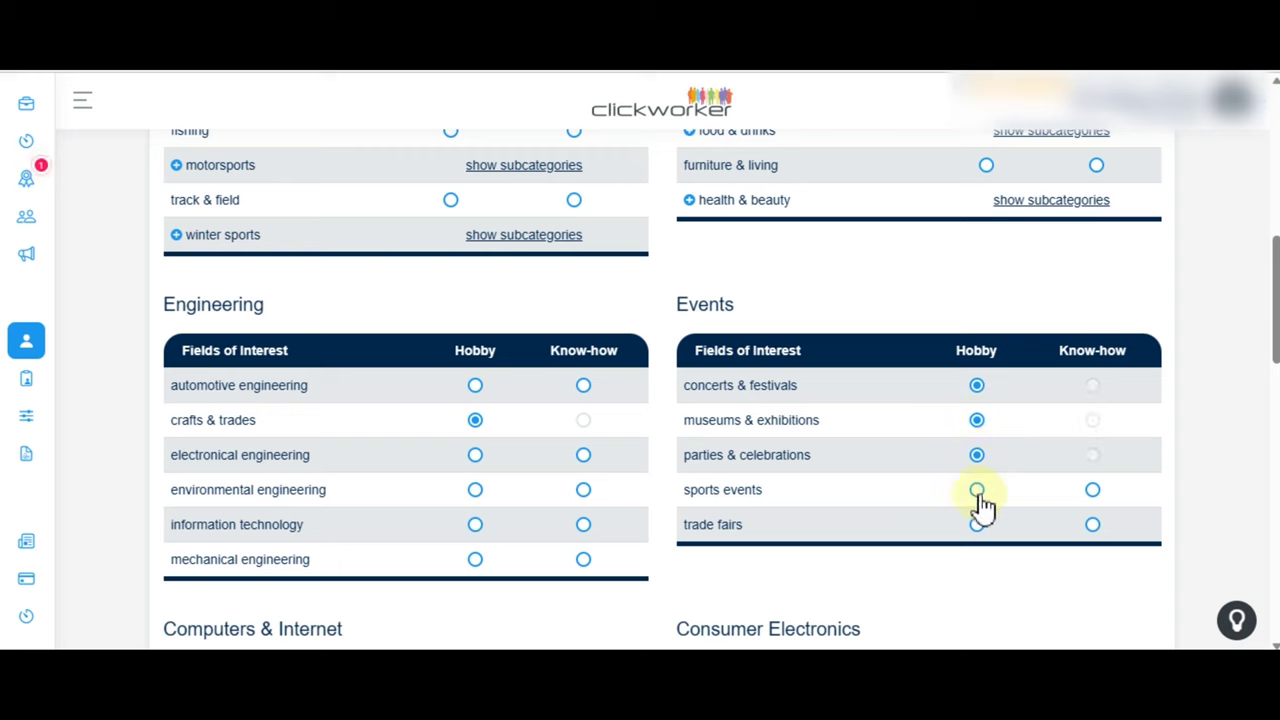
{"action": "left_click", "coordinate": [977, 491]}
{"action": "left_click", "coordinate": [977, 525]}
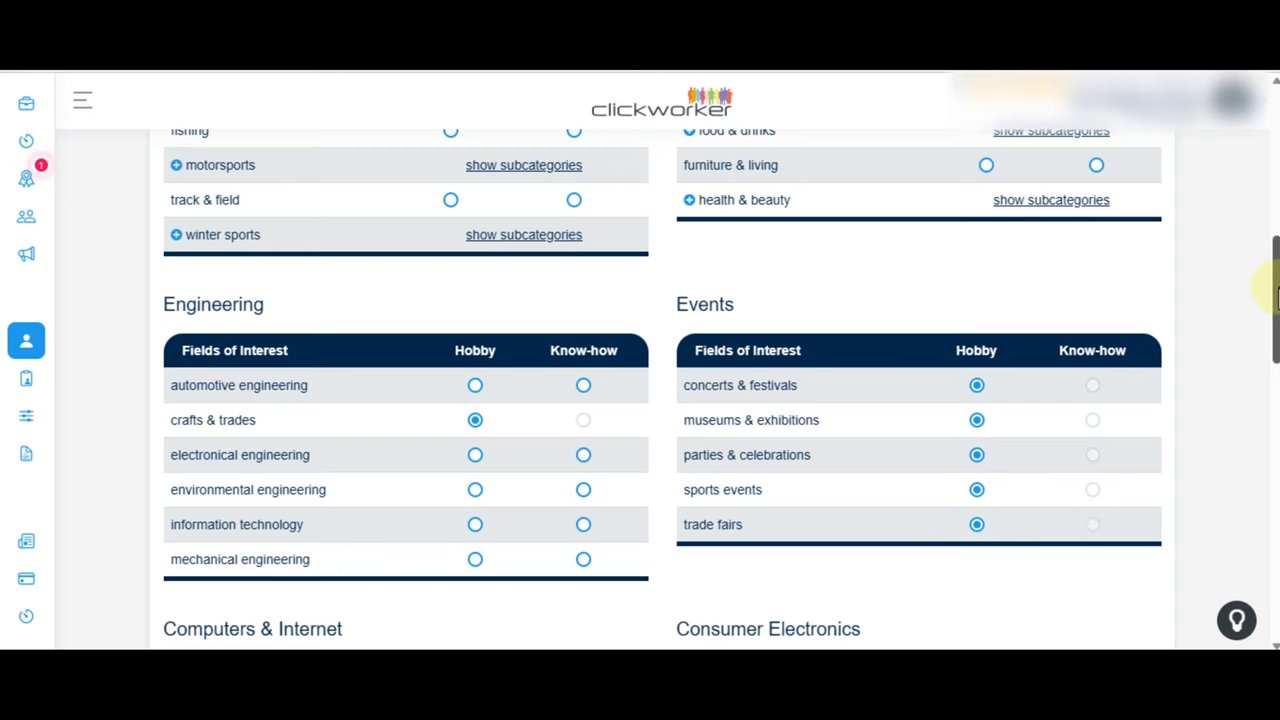
Mark computer & video games, hardware, image editing and programming as know-how under Computers & Internet, and try to add software as well.
{"action": "scroll", "coordinate": [1274, 280], "scroll_direction": "down", "scroll_amount": 3}
{"action": "scroll", "coordinate": [720, 390], "scroll_direction": "down", "scroll_amount": 2}
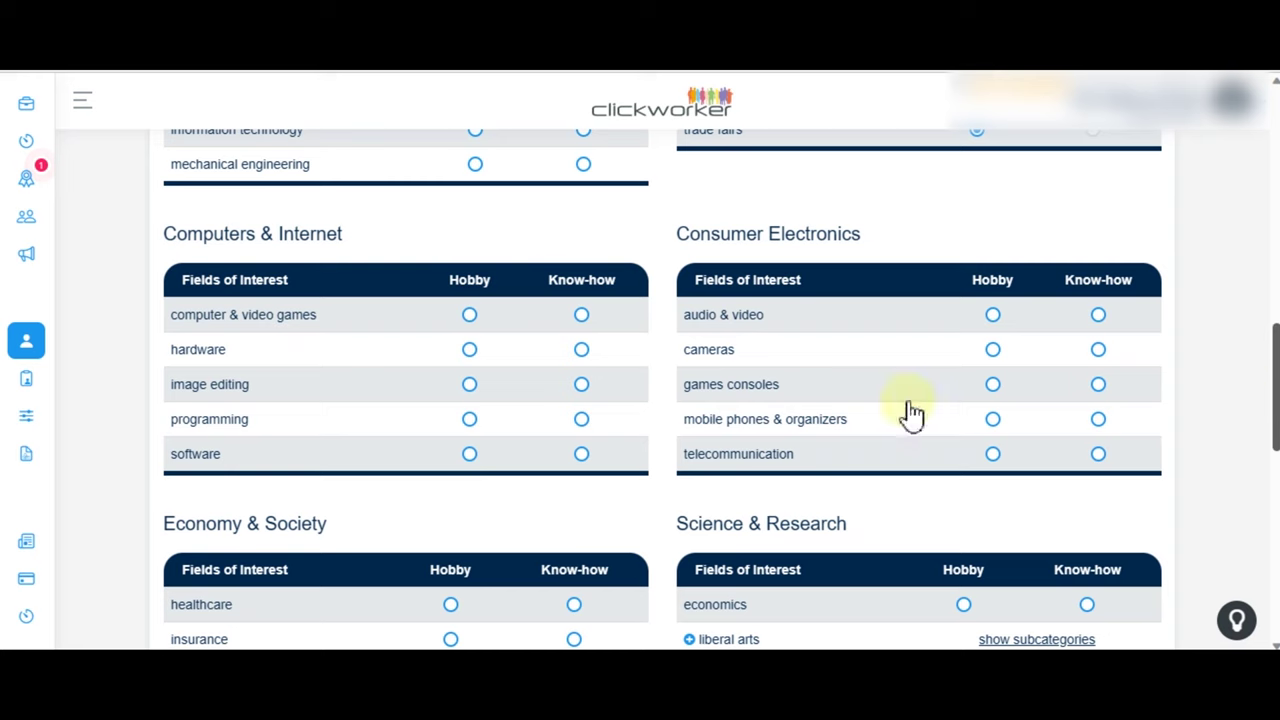
{"action": "left_click", "coordinate": [581, 315]}
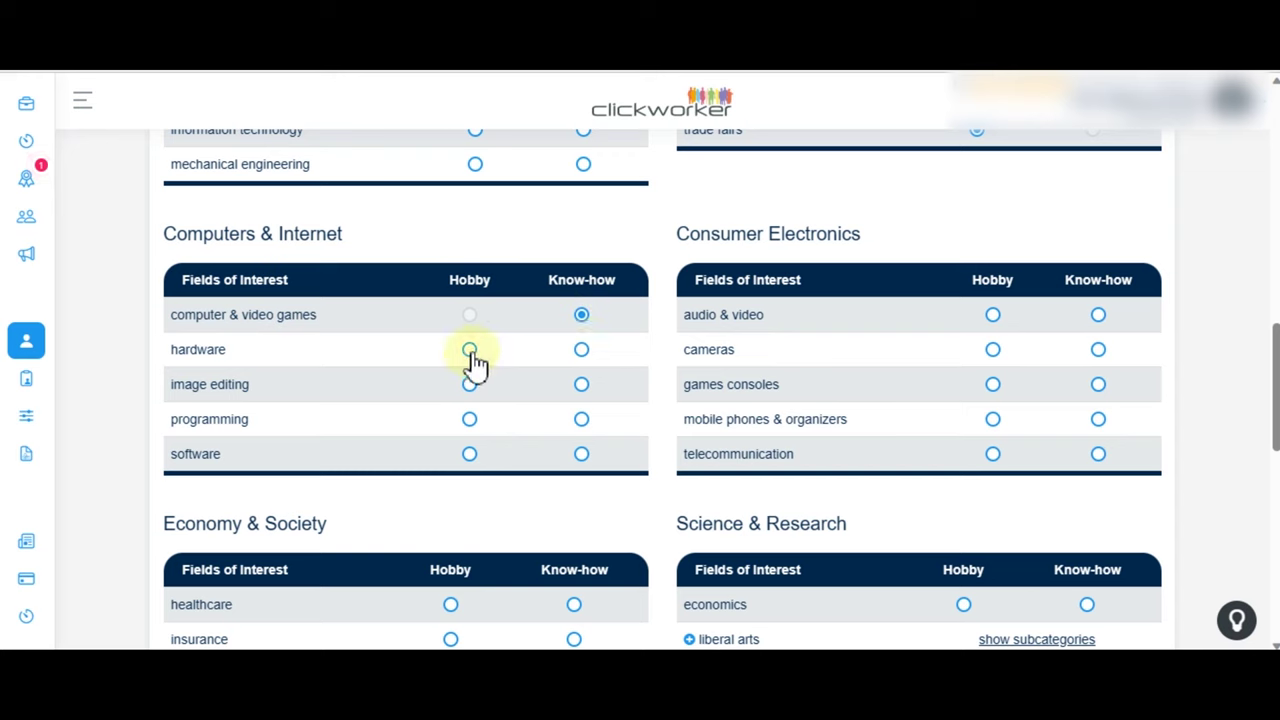
{"action": "left_click", "coordinate": [581, 350]}
{"action": "left_click", "coordinate": [582, 386]}
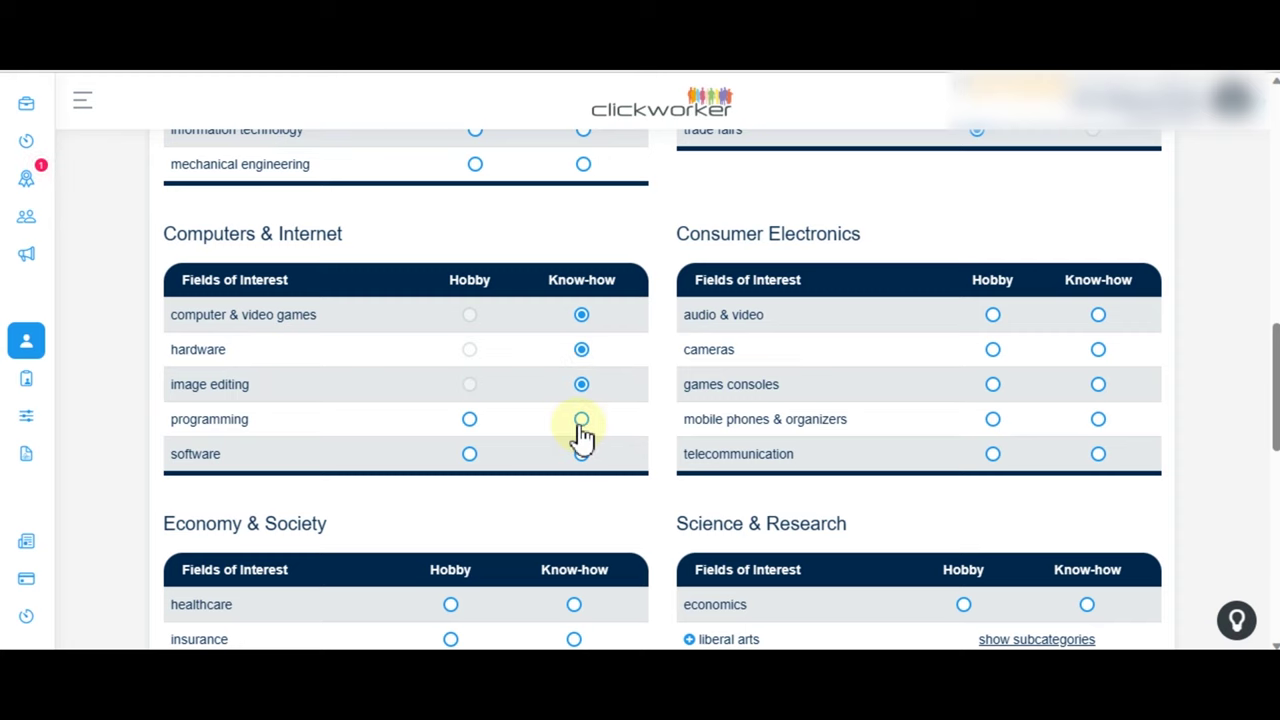
{"action": "left_click", "coordinate": [581, 421]}
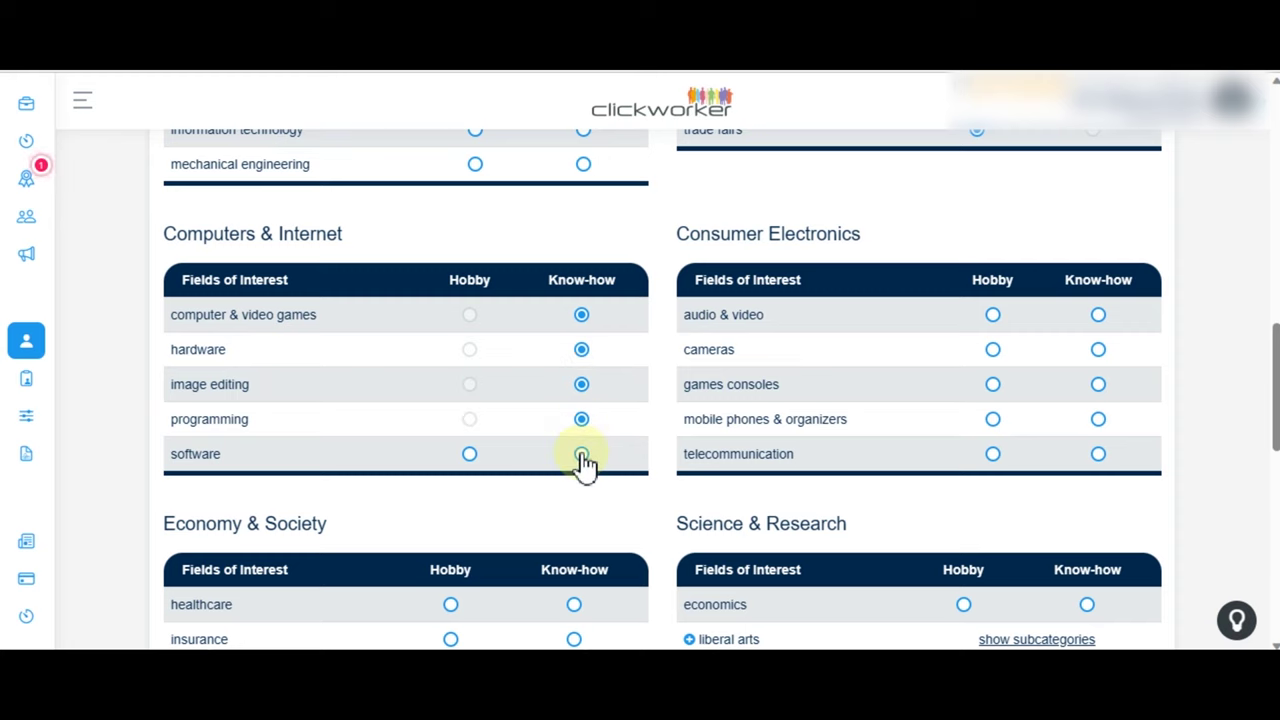
{"action": "left_click", "coordinate": [581, 455]}
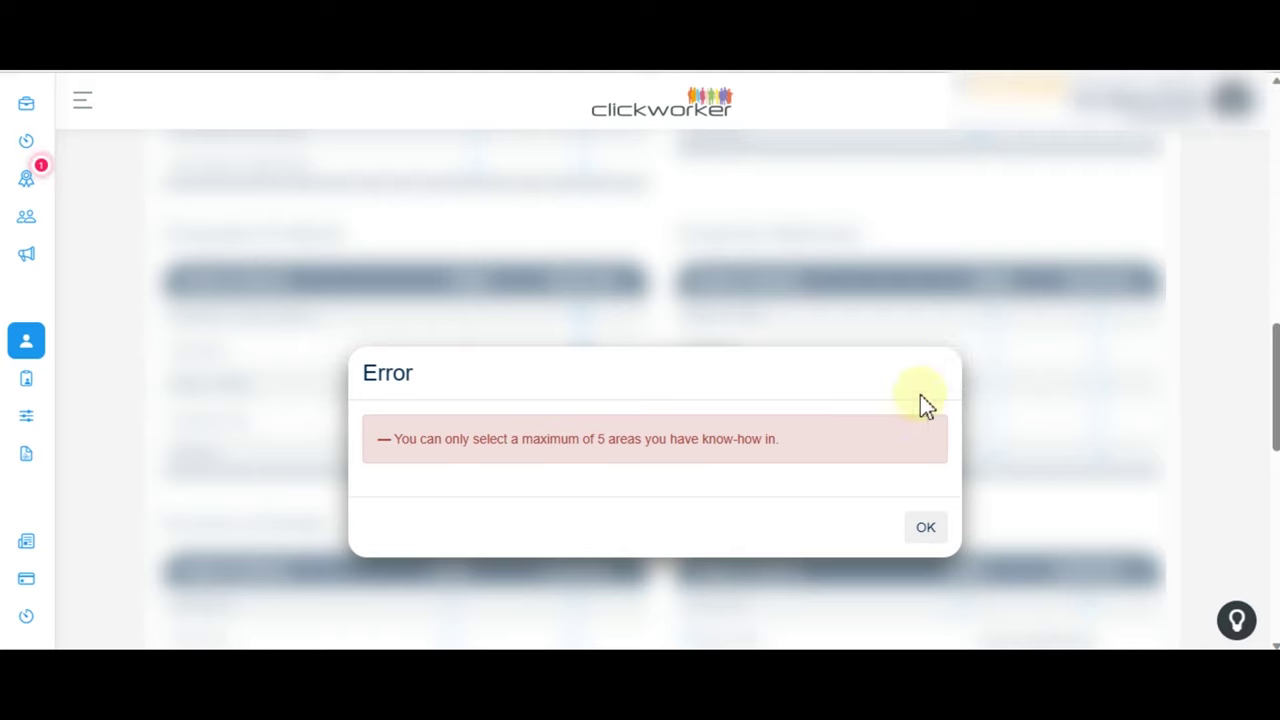
{"action": "left_click", "coordinate": [926, 530]}
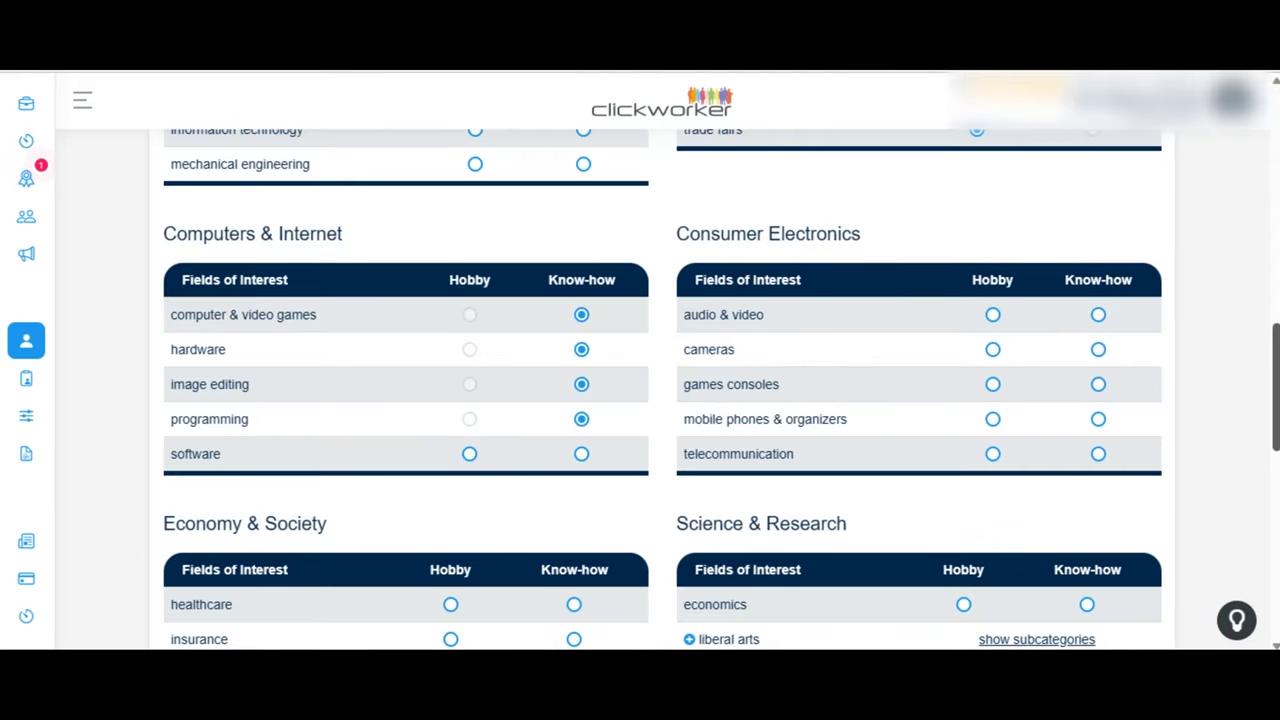
Review the know-how selections in the food & drinks subcategories.
{"action": "scroll", "coordinate": [1063, 386], "scroll_direction": "up", "scroll_amount": 8}
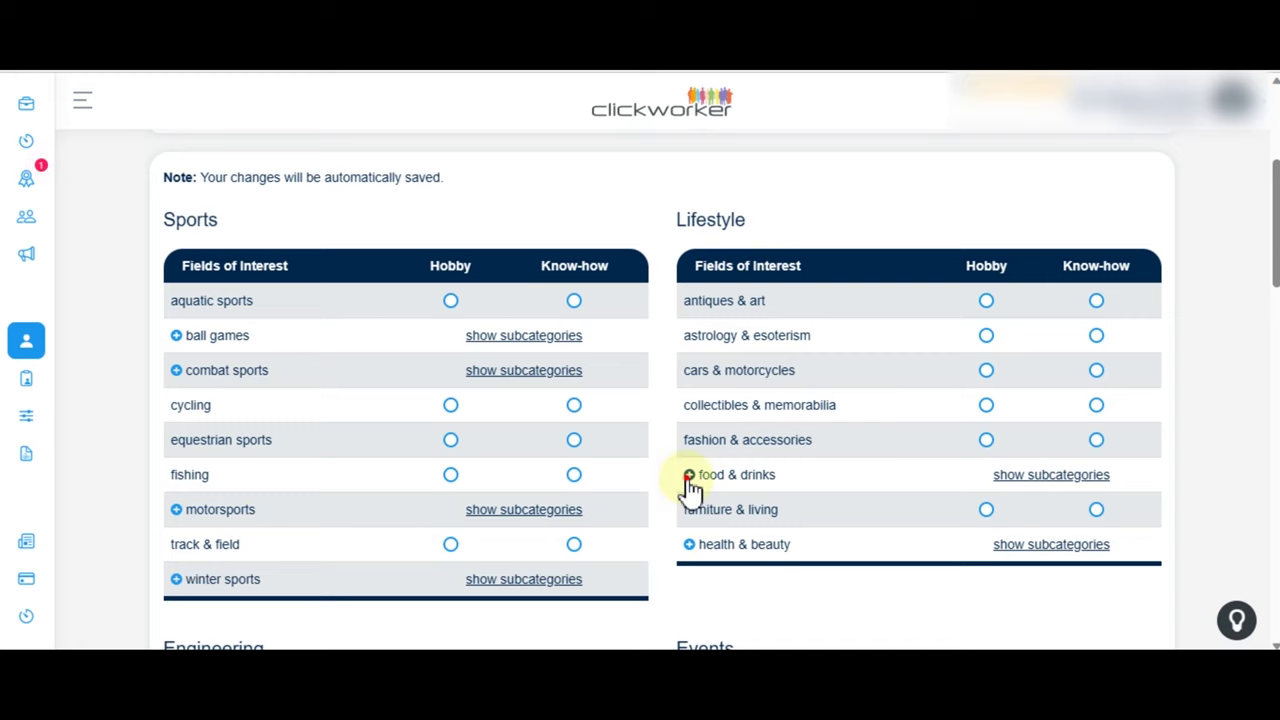
{"action": "left_click", "coordinate": [689, 476]}
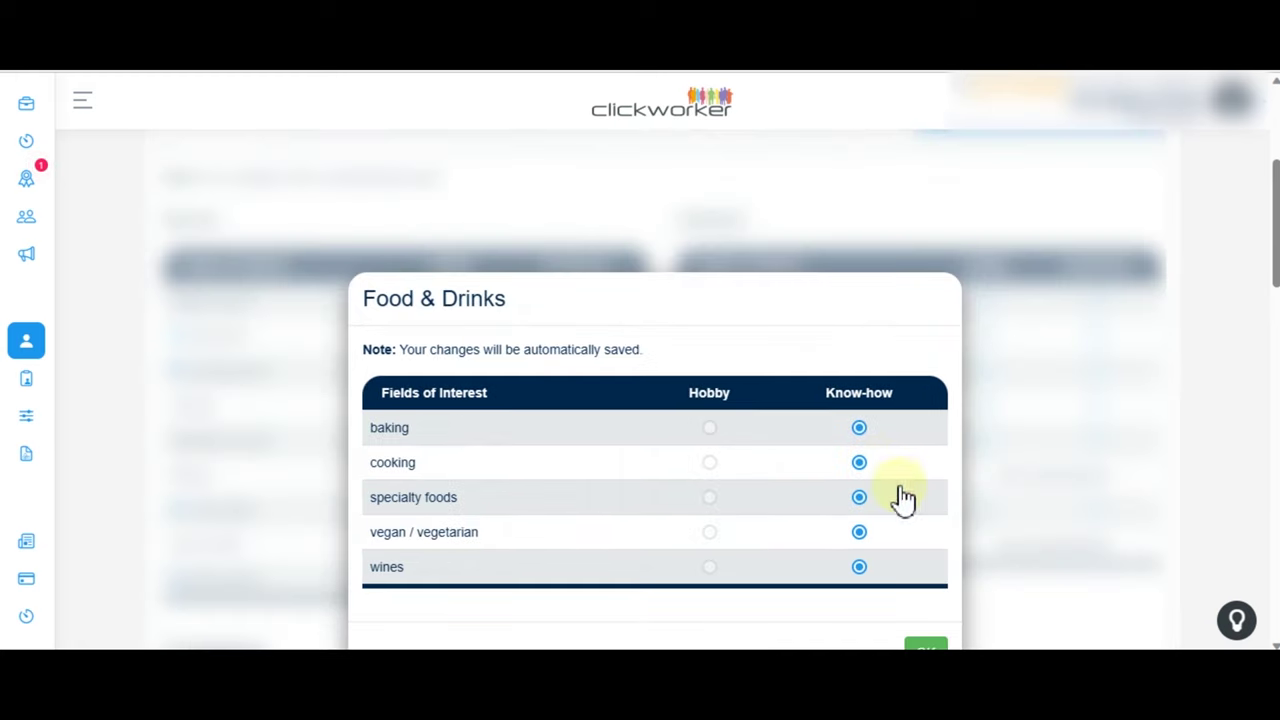
{"action": "left_click", "coordinate": [926, 643]}
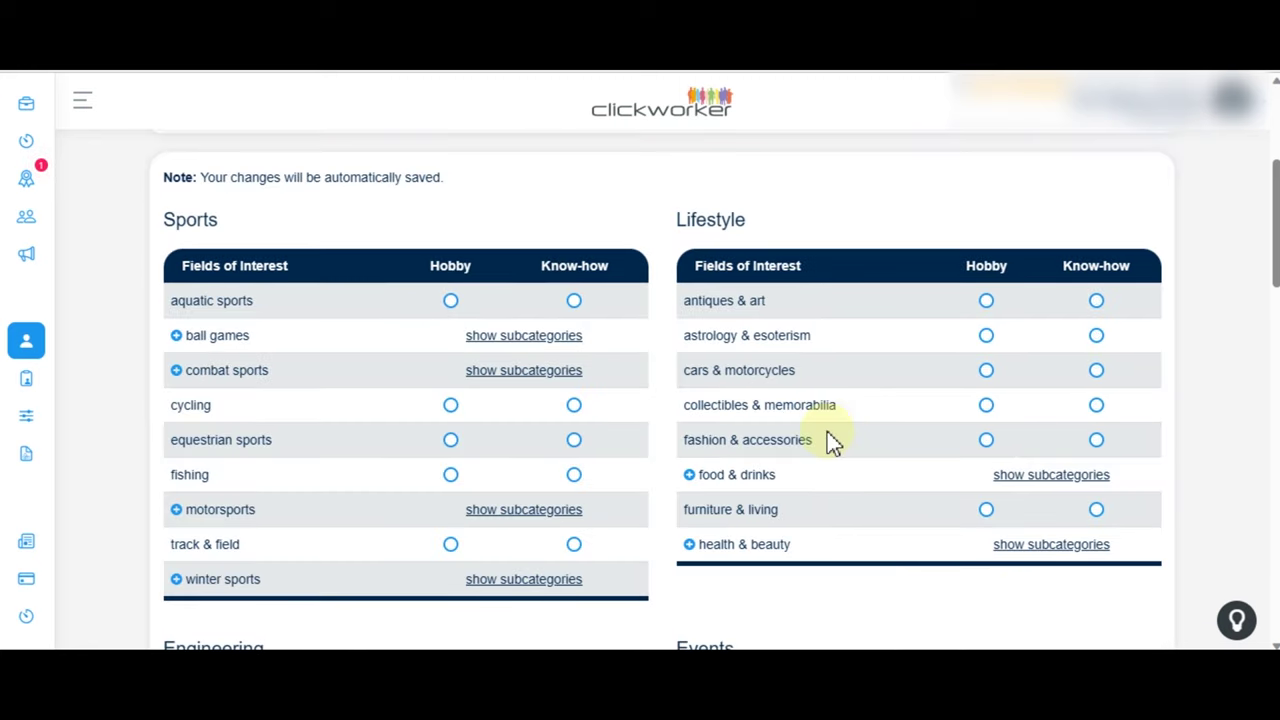
Mark antiques & art and cars & motorcycles as Lifestyle hobbies, and audio & video, cameras and mobile phones & organizers as Consumer Electronics hobbies.
{"action": "left_click", "coordinate": [985, 302]}
{"action": "left_click", "coordinate": [986, 372]}
{"action": "scroll", "coordinate": [655, 390], "scroll_direction": "down", "scroll_amount": 7}
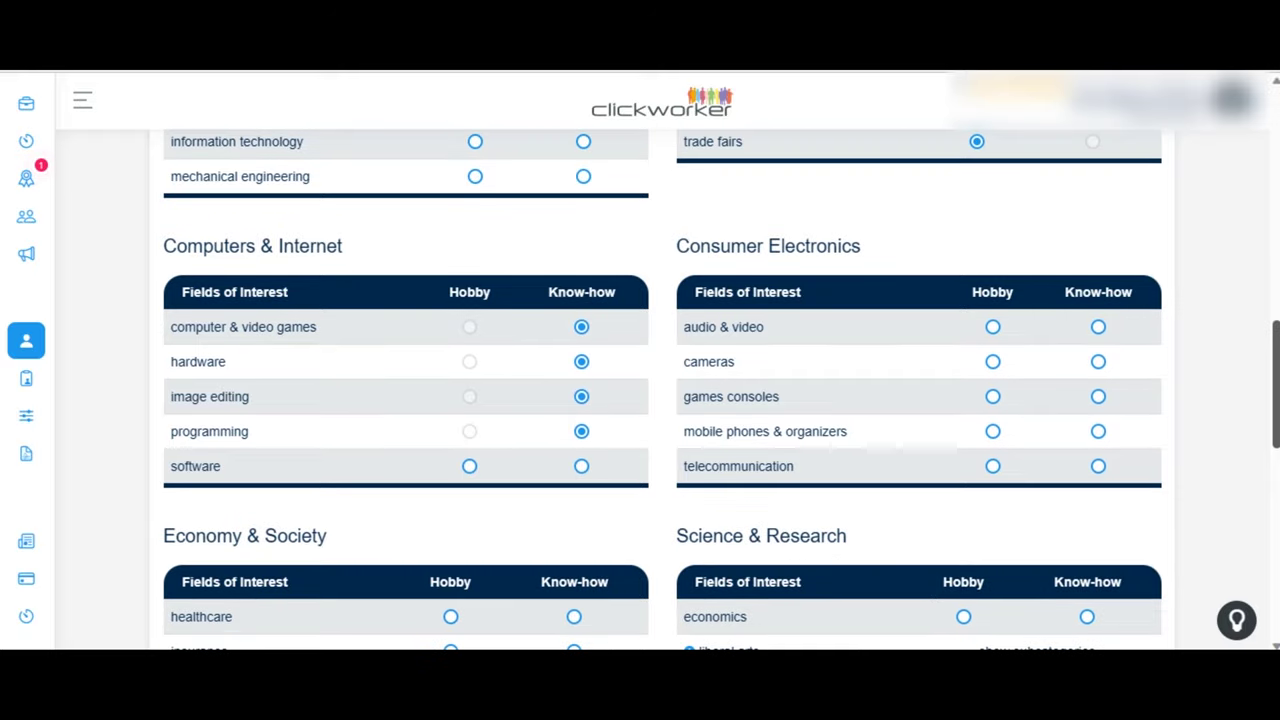
{"action": "scroll", "coordinate": [966, 329], "scroll_direction": "down", "scroll_amount": 1}
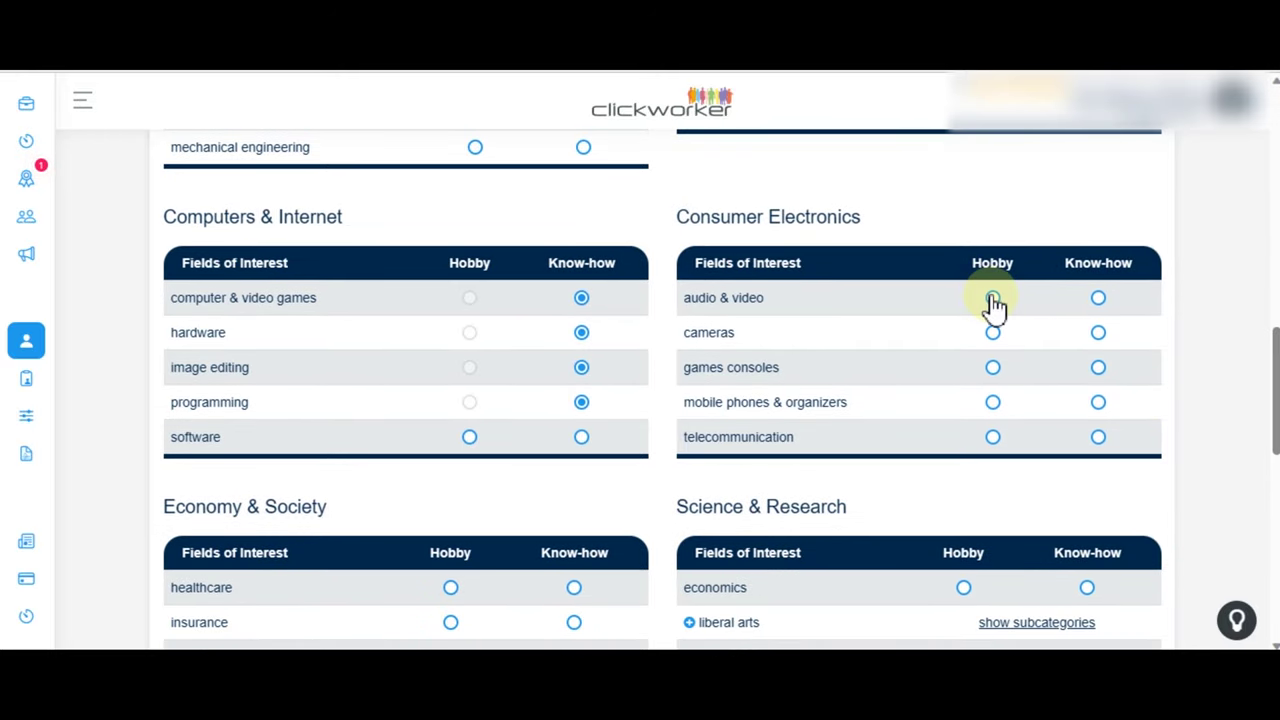
{"action": "left_click", "coordinate": [993, 300]}
{"action": "left_click", "coordinate": [993, 404]}
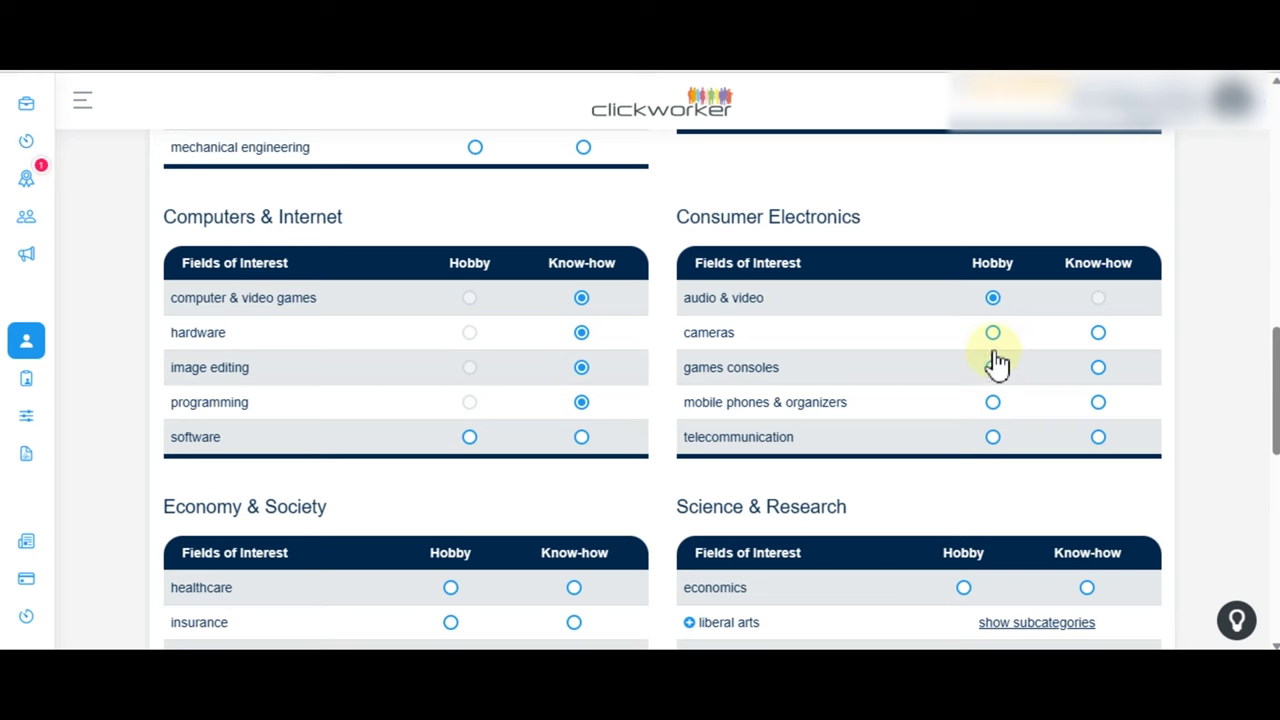
{"action": "left_click", "coordinate": [993, 334]}
Under Computers & Internet, remove hardware from the know-how areas and mark software as know-how instead.
{"action": "scroll", "coordinate": [1276, 390], "scroll_direction": "down", "scroll_amount": 2}
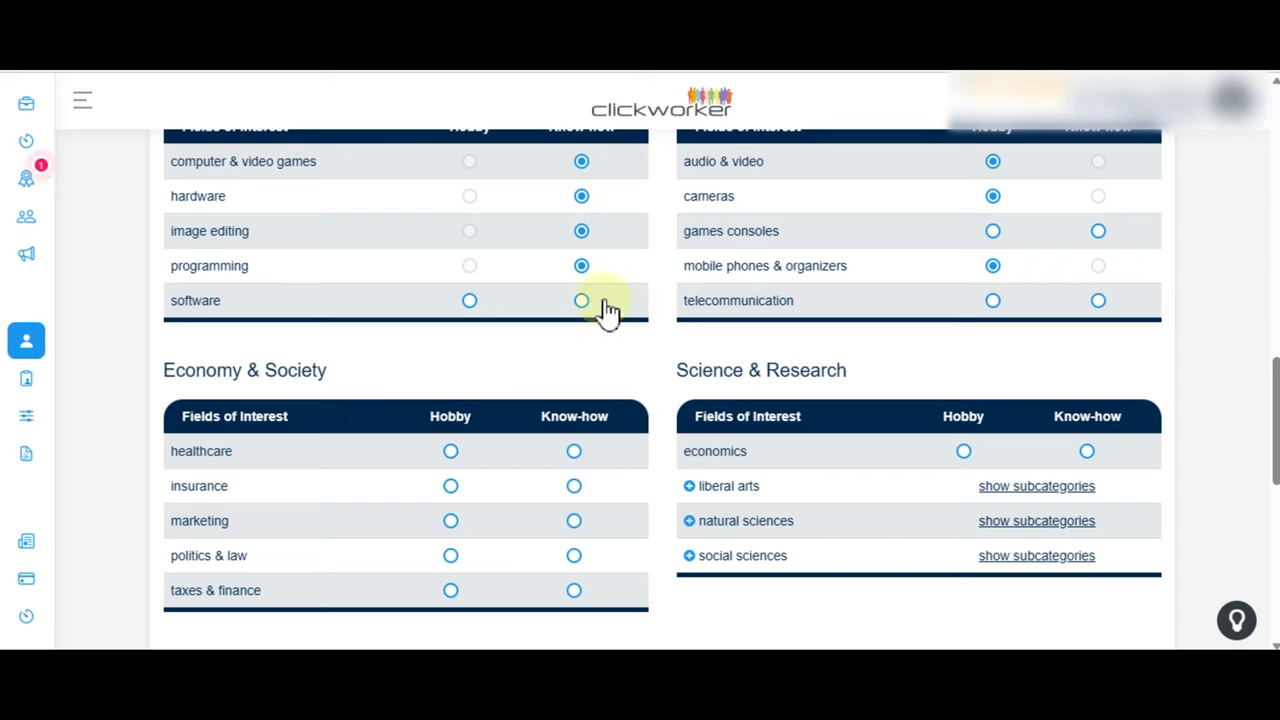
{"action": "left_click", "coordinate": [582, 197]}
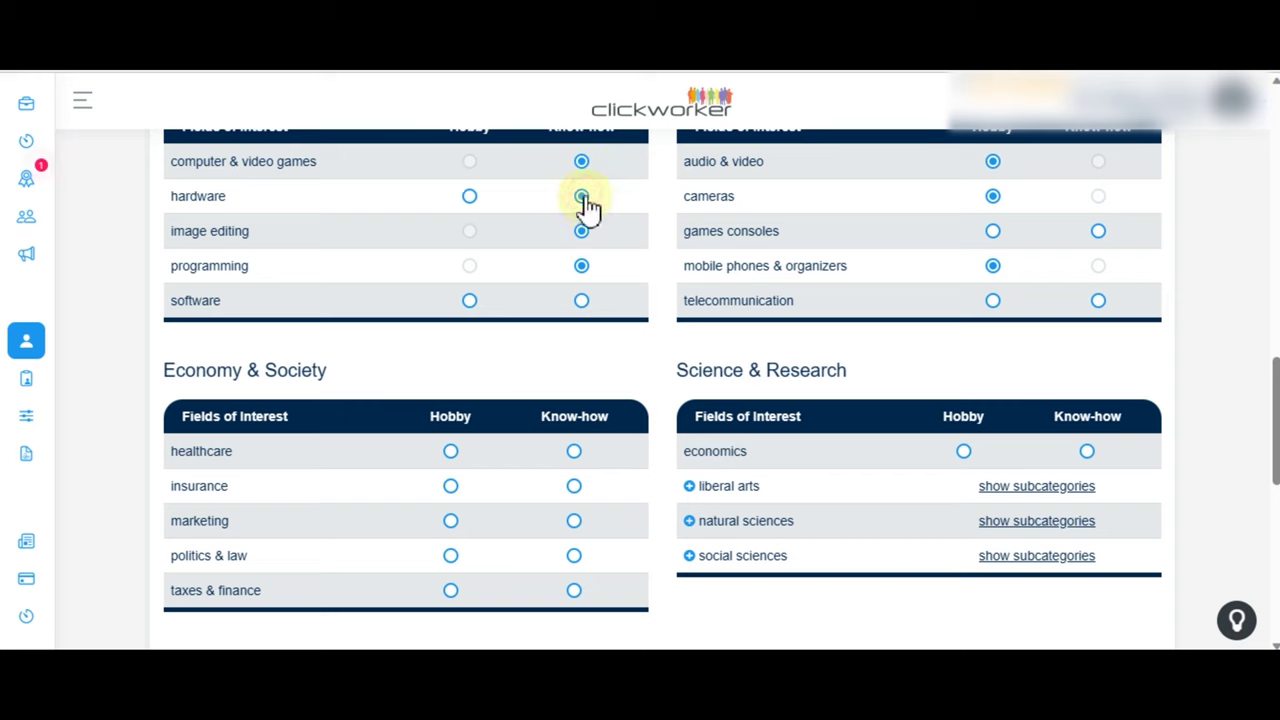
{"action": "left_click", "coordinate": [582, 302]}
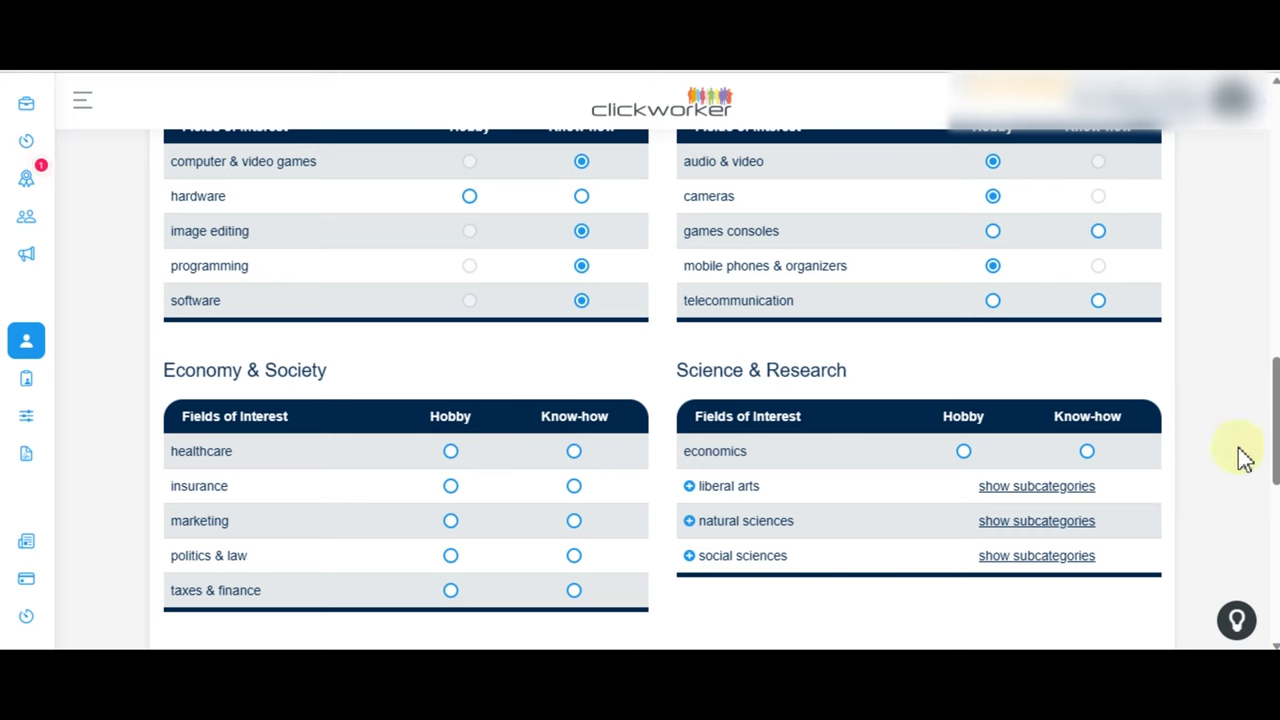
Try to mark politics & law as know-how under Economy & Society.
{"action": "scroll", "coordinate": [1243, 457], "scroll_direction": "down", "scroll_amount": 3}
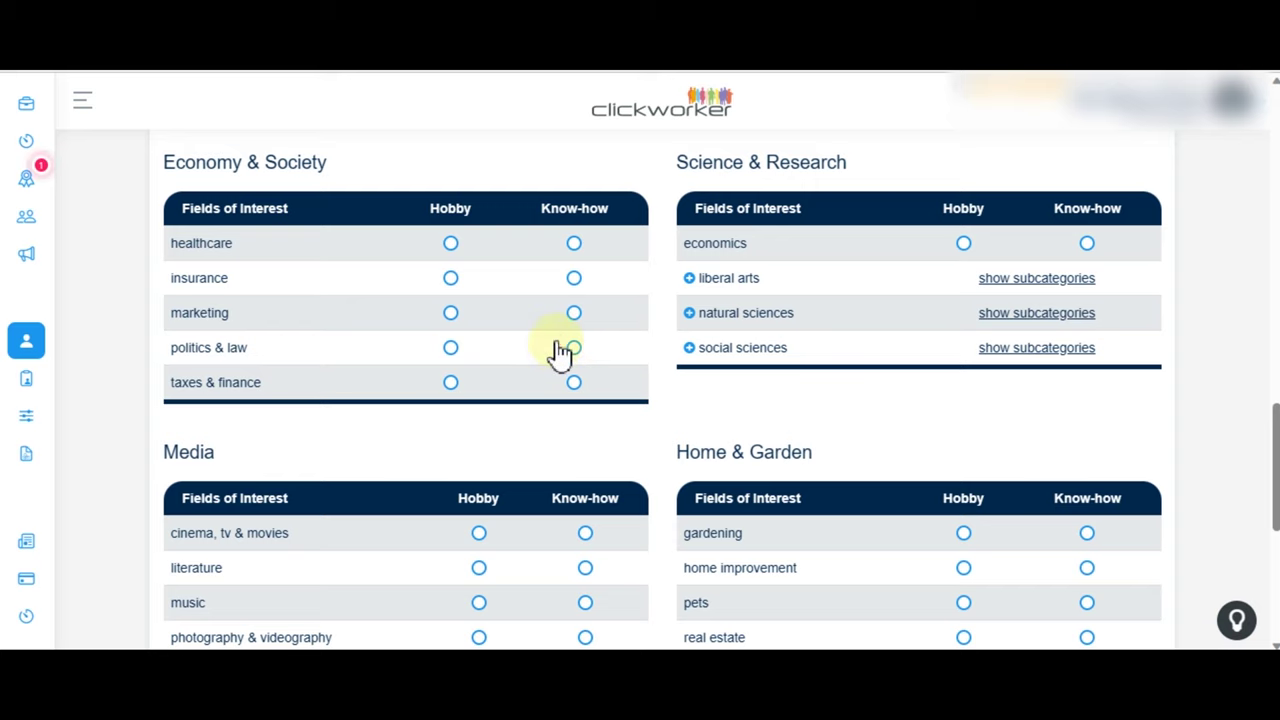
{"action": "left_click", "coordinate": [568, 348]}
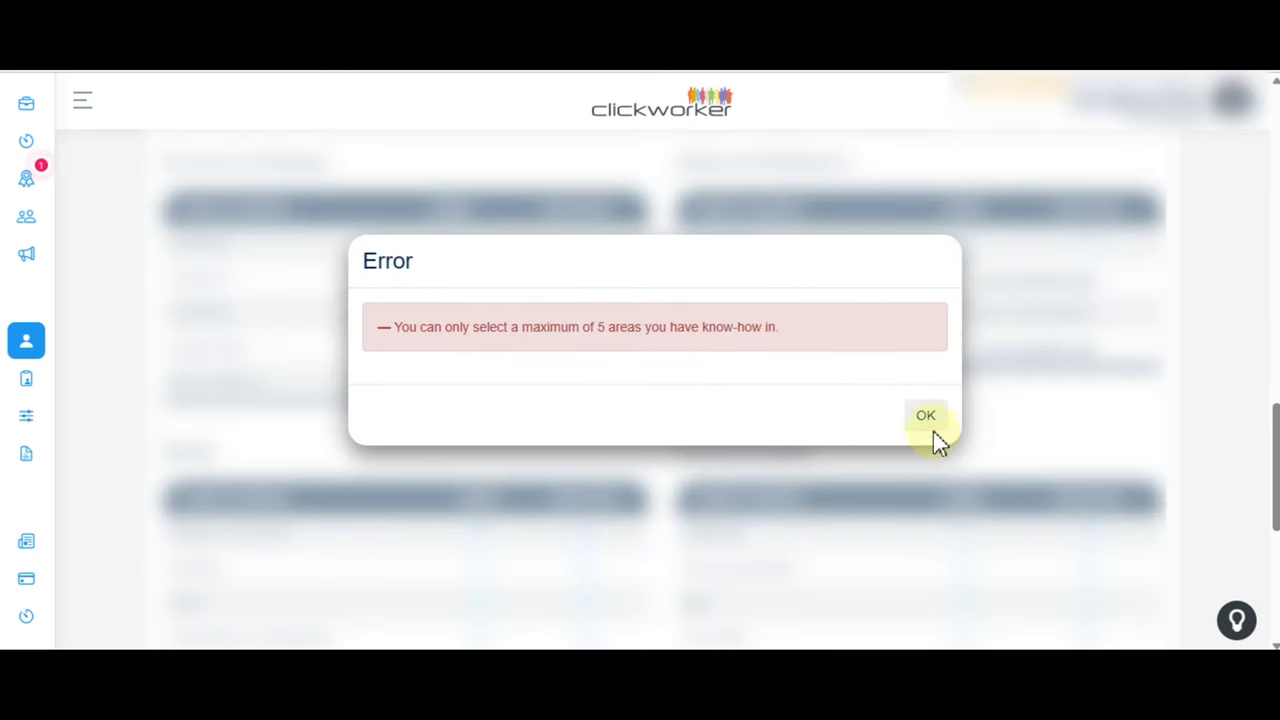
{"action": "left_click", "coordinate": [927, 418]}
{"action": "left_click", "coordinate": [700, 485]}
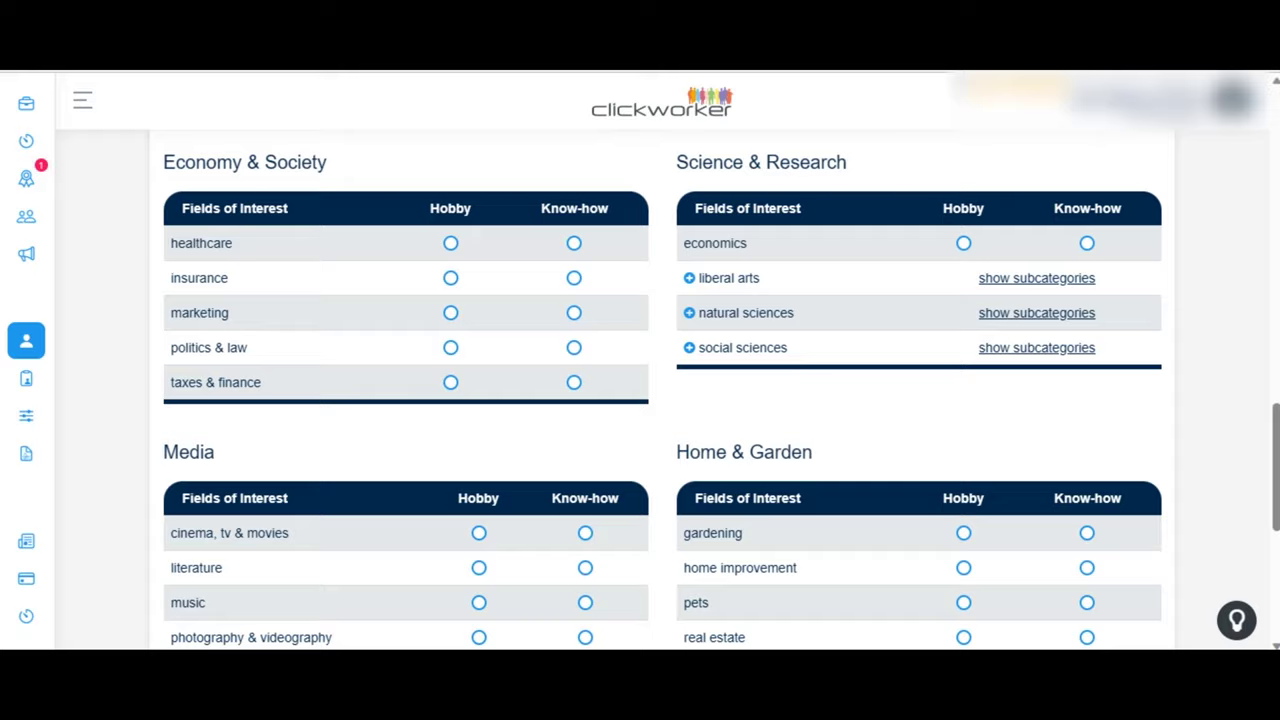
Look over the Media, Home & Garden, Tourism and Adult Content fields of interest.
{"action": "scroll", "coordinate": [1111, 371], "scroll_direction": "down", "scroll_amount": 3}
{"action": "scroll", "coordinate": [715, 361], "scroll_direction": "down", "scroll_amount": 1}
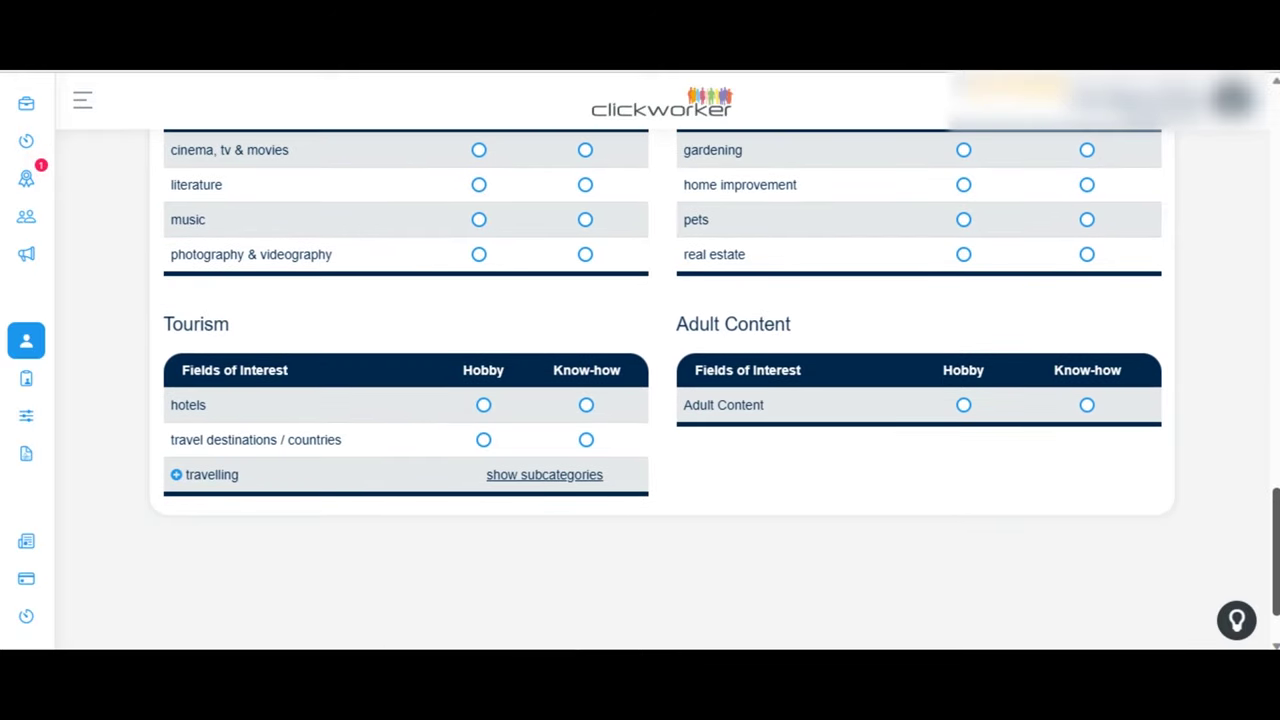
{"action": "scroll", "coordinate": [662, 380], "scroll_direction": "up", "scroll_amount": 2}
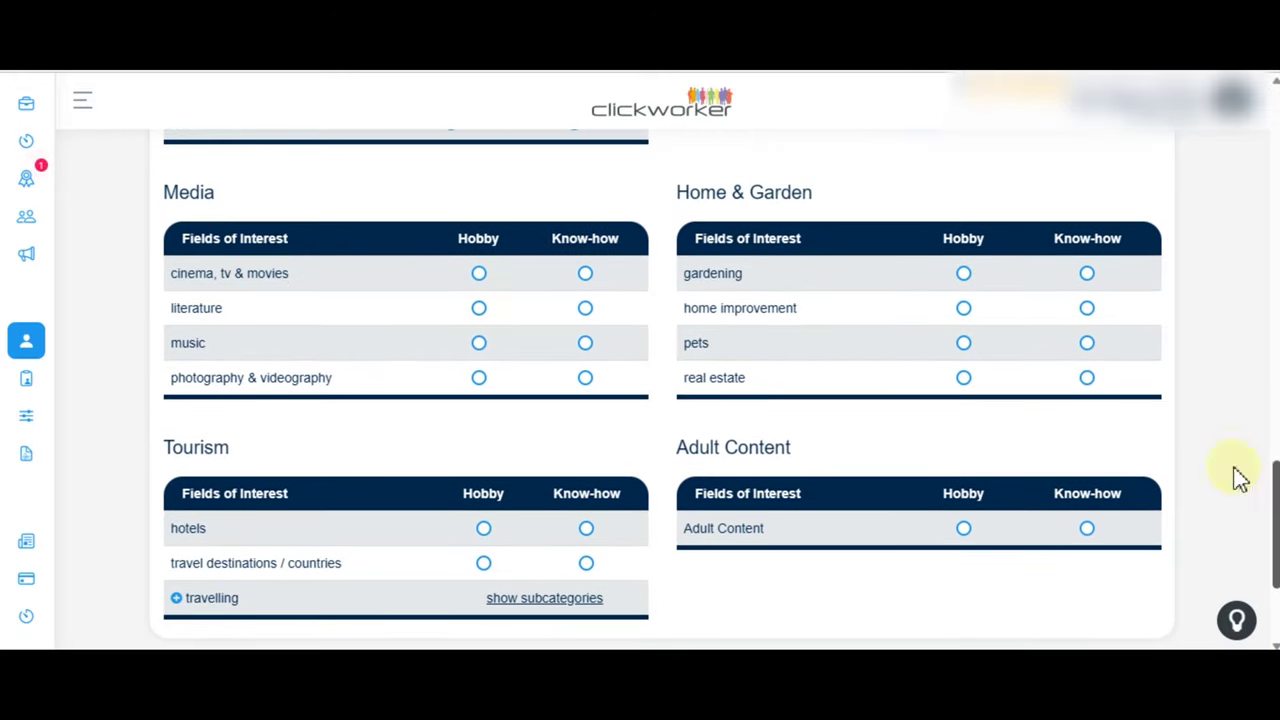
Mark gardening, pets and real estate as Home & Garden hobbies, and photography & videography as a Media hobby.
{"action": "left_click", "coordinate": [965, 275]}
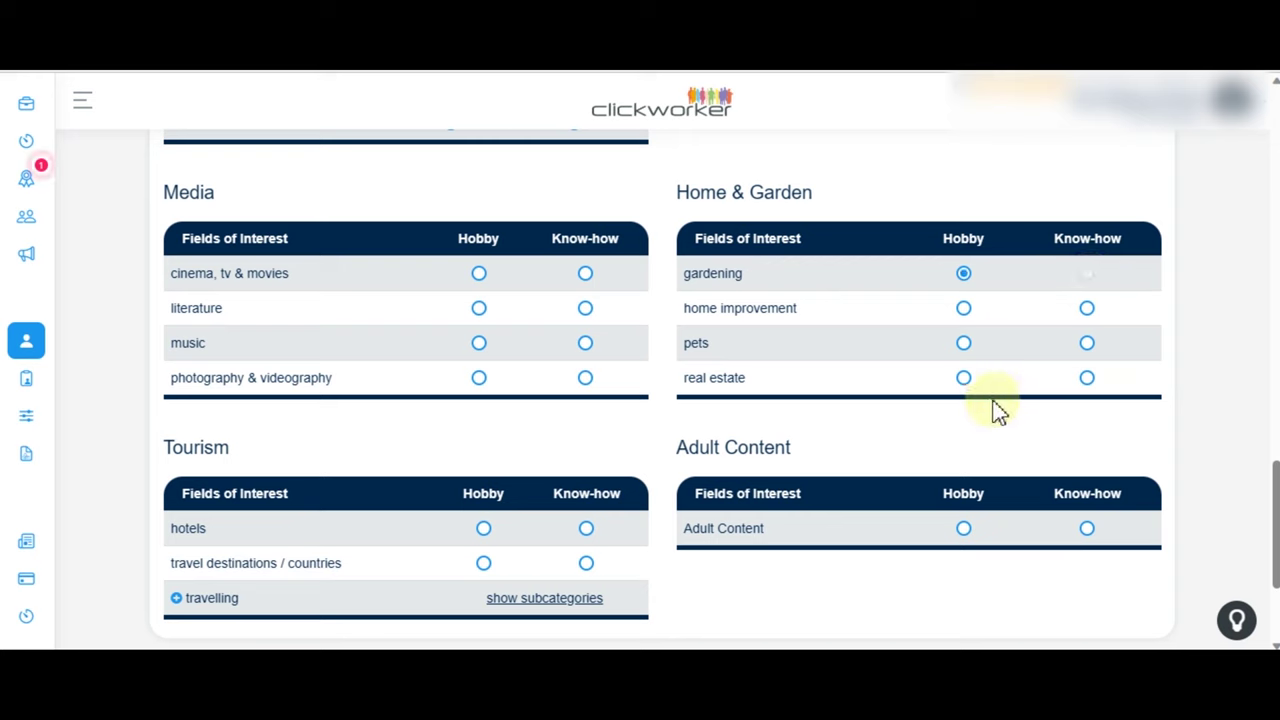
{"action": "left_click", "coordinate": [963, 343]}
{"action": "left_click", "coordinate": [964, 380]}
{"action": "left_click", "coordinate": [479, 379]}
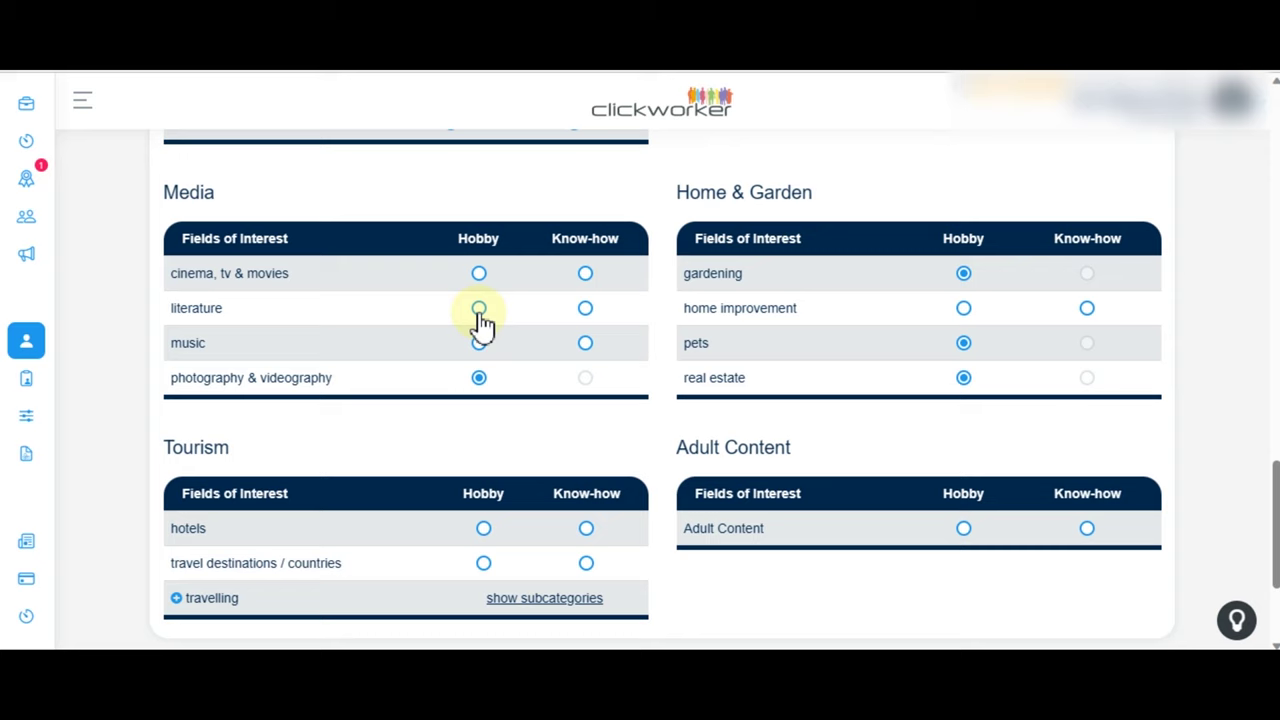
Try to mark cinema, tv & movies as know-how, and remove gardening from the Home & Garden hobbies.
{"action": "left_click", "coordinate": [587, 276]}
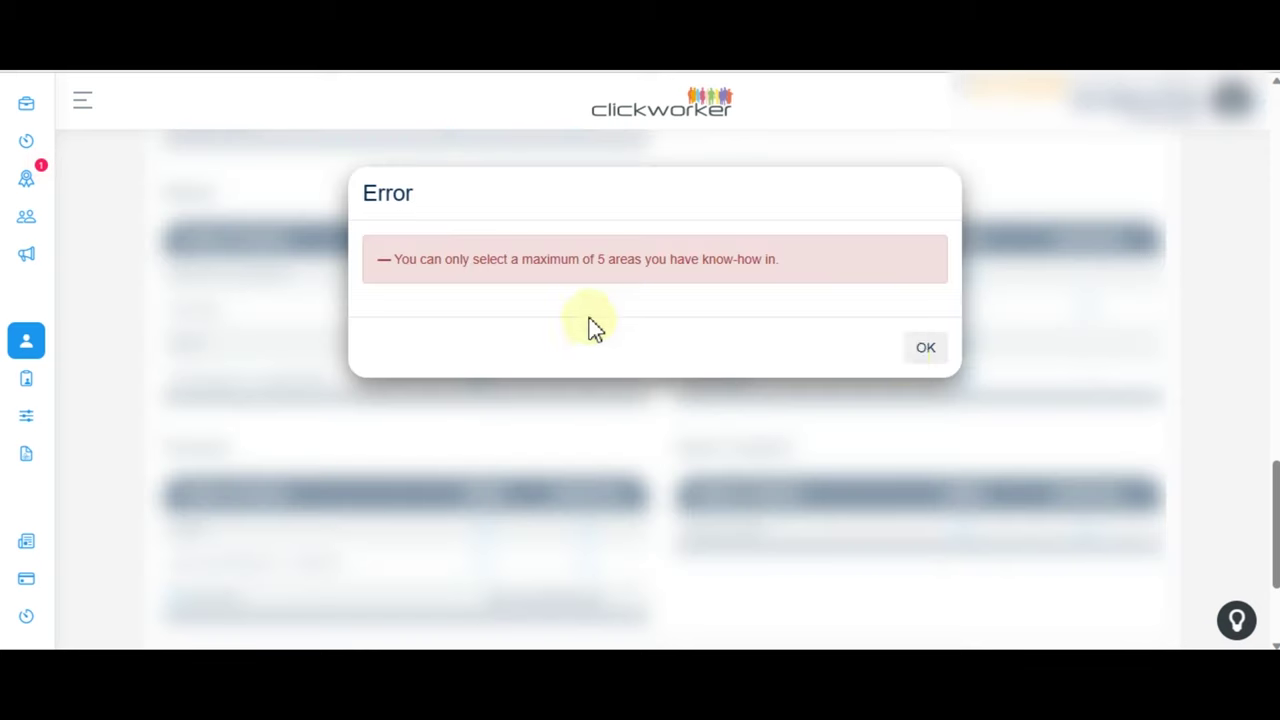
{"action": "left_click", "coordinate": [923, 352]}
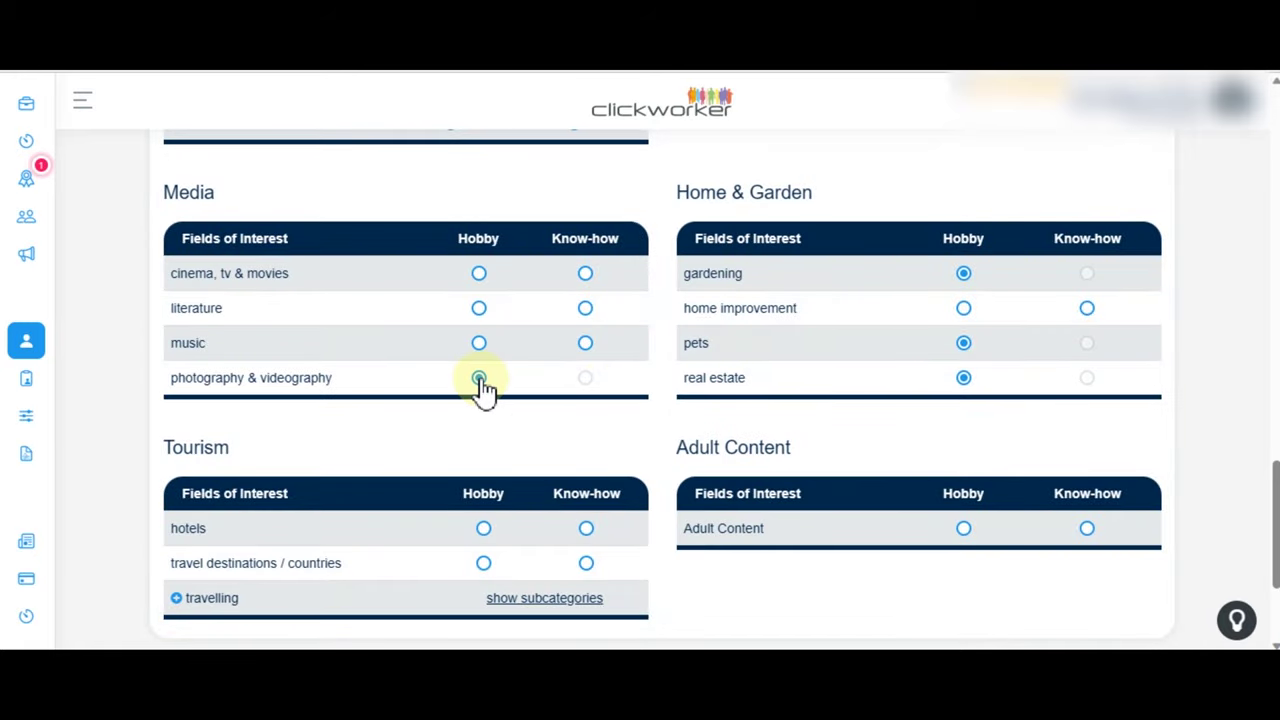
{"action": "left_click", "coordinate": [965, 387]}
{"action": "left_click", "coordinate": [963, 276]}
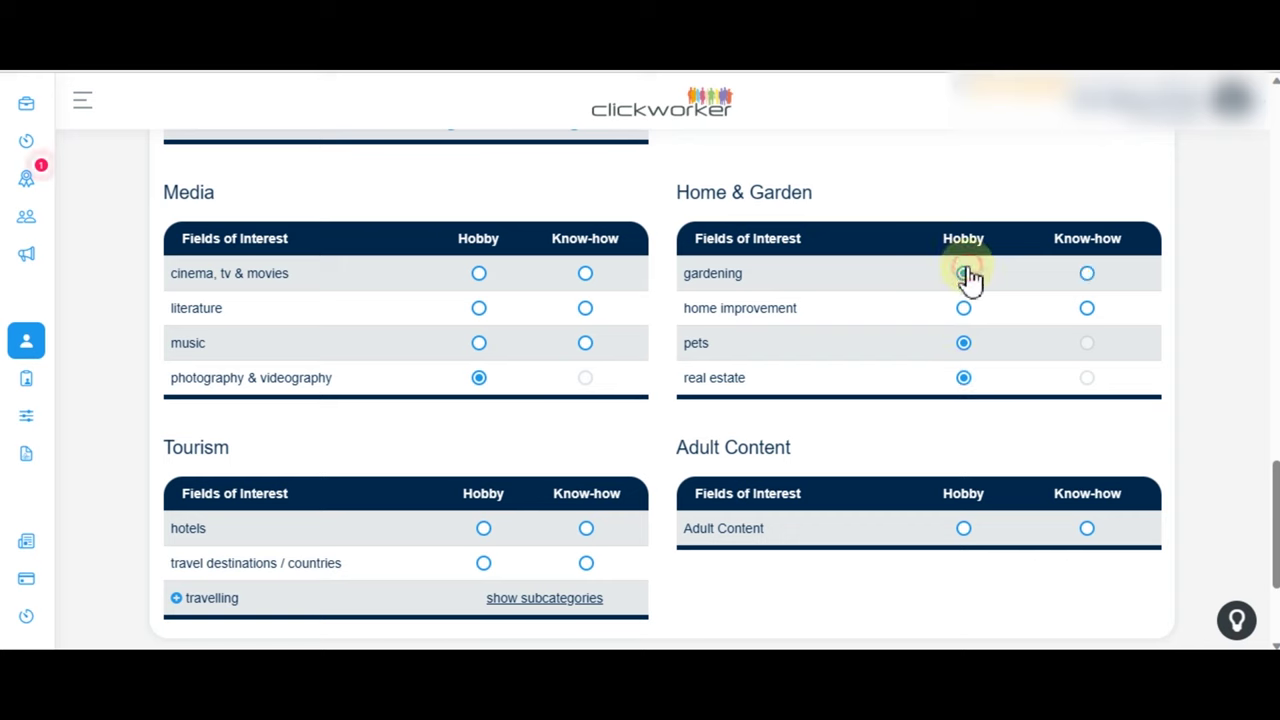
Try switching cinema, tv & movies from hobby to know-how, and set it as a Media hobby.
{"action": "left_click", "coordinate": [481, 274]}
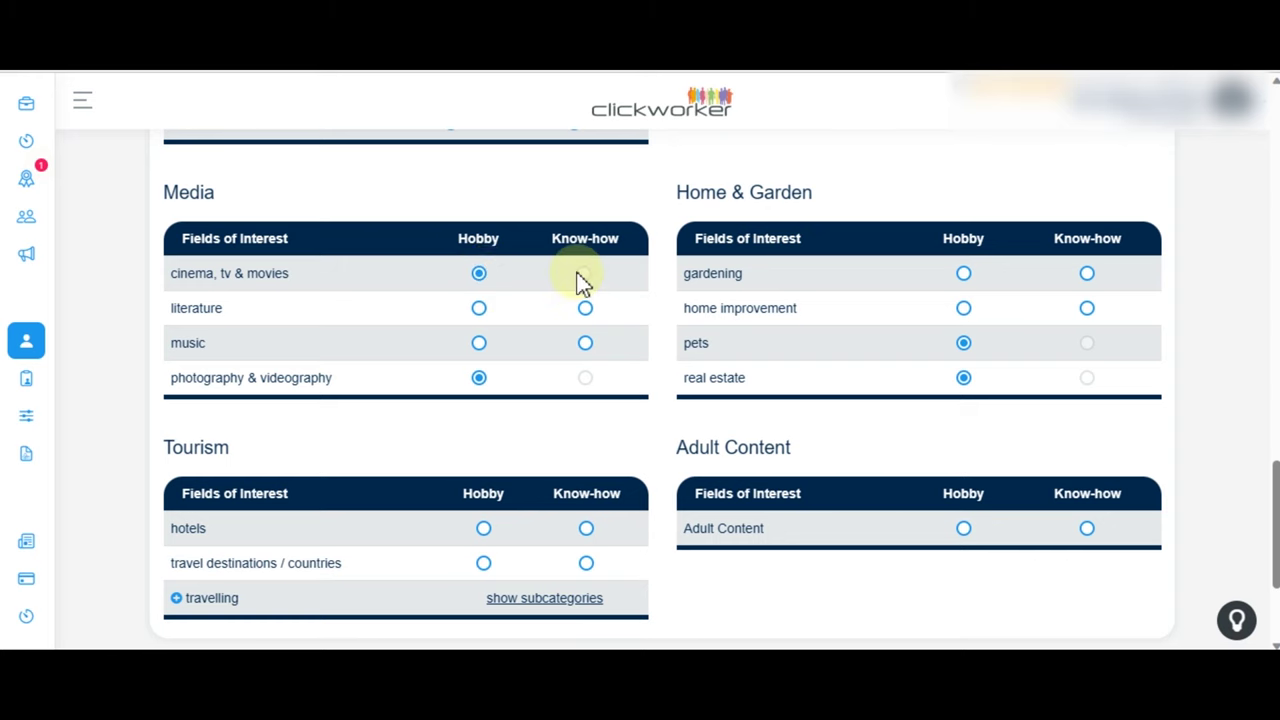
{"action": "left_click", "coordinate": [480, 283]}
{"action": "left_click", "coordinate": [480, 283]}
{"action": "left_click", "coordinate": [586, 276]}
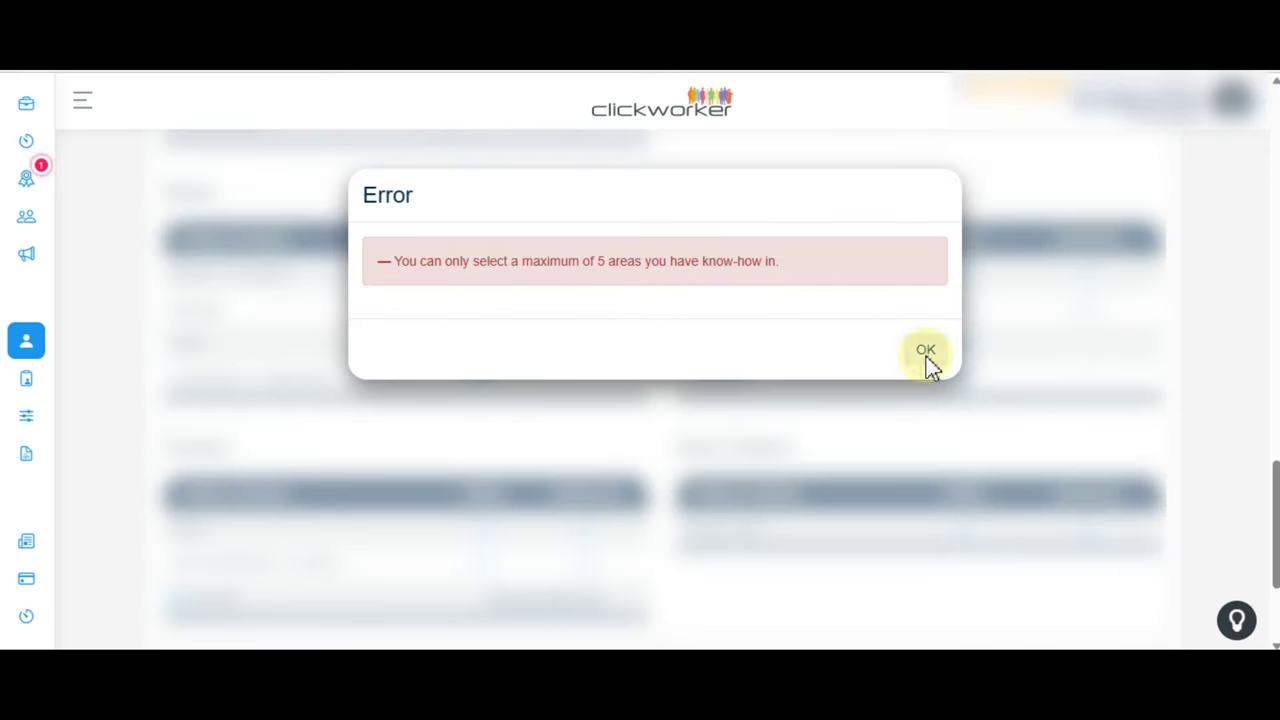
{"action": "left_click", "coordinate": [925, 352]}
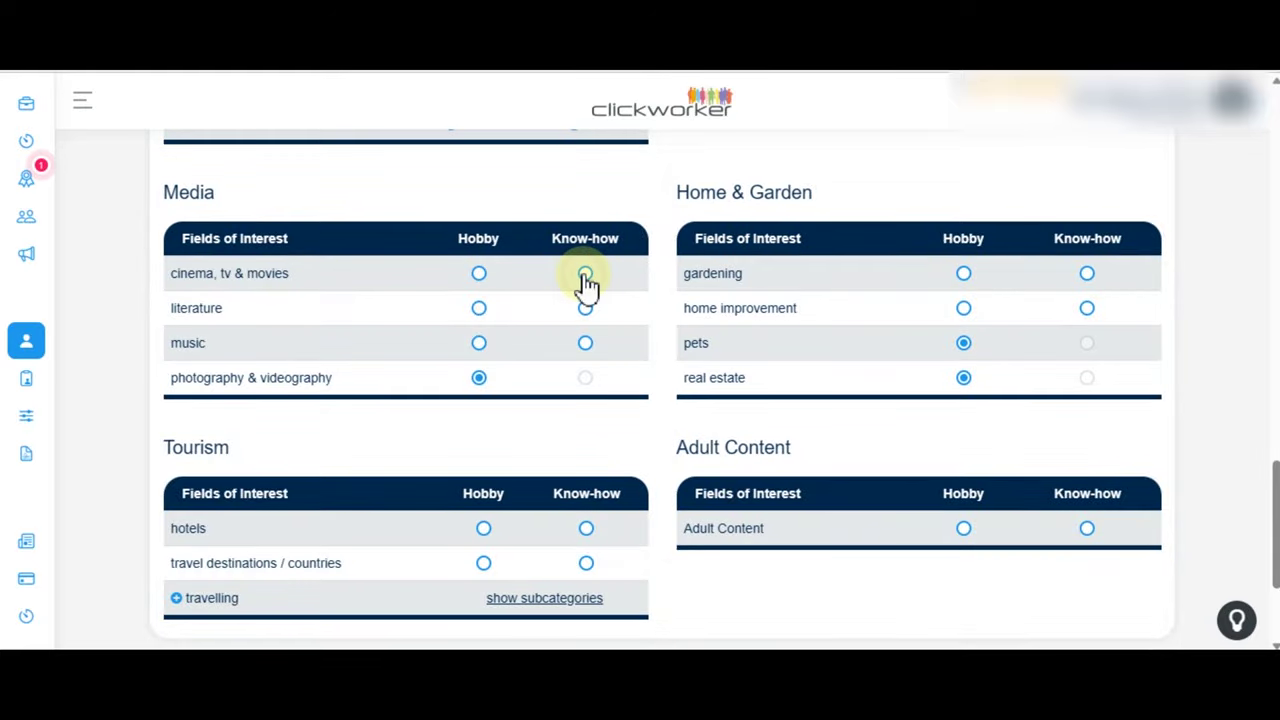
{"action": "left_click", "coordinate": [586, 276]}
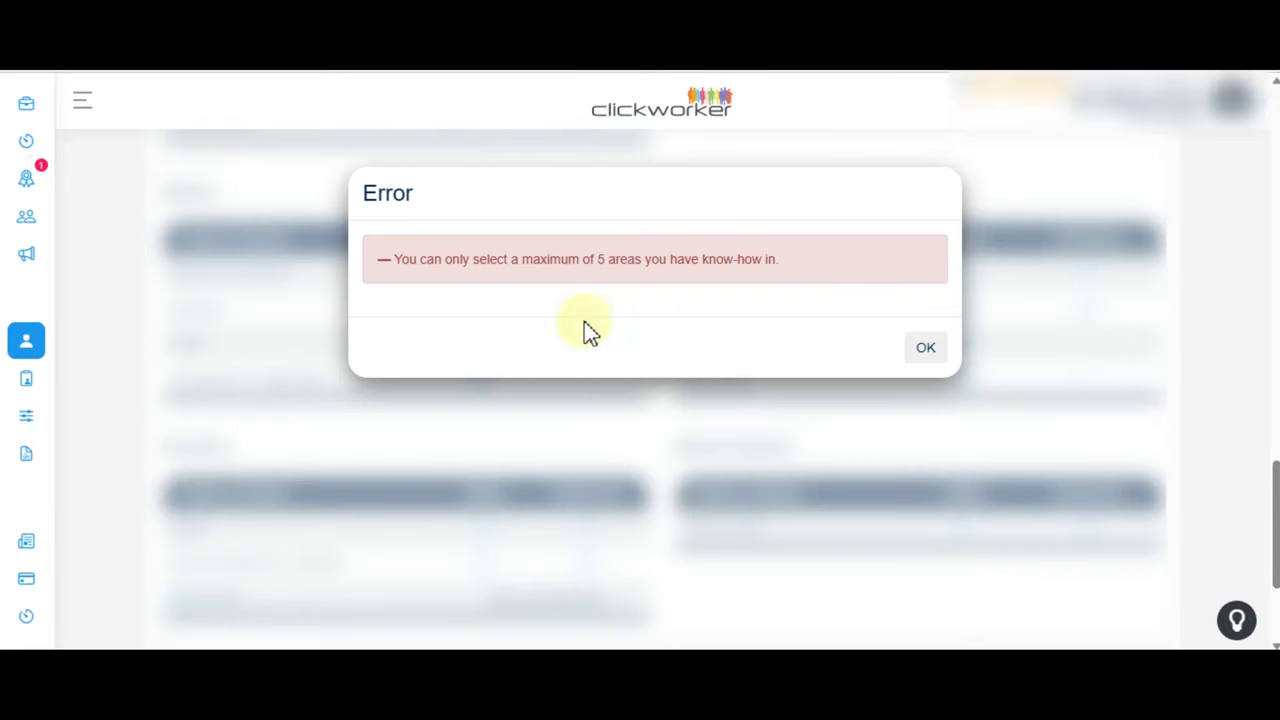
{"action": "left_click", "coordinate": [923, 357]}
{"action": "left_click", "coordinate": [484, 276]}
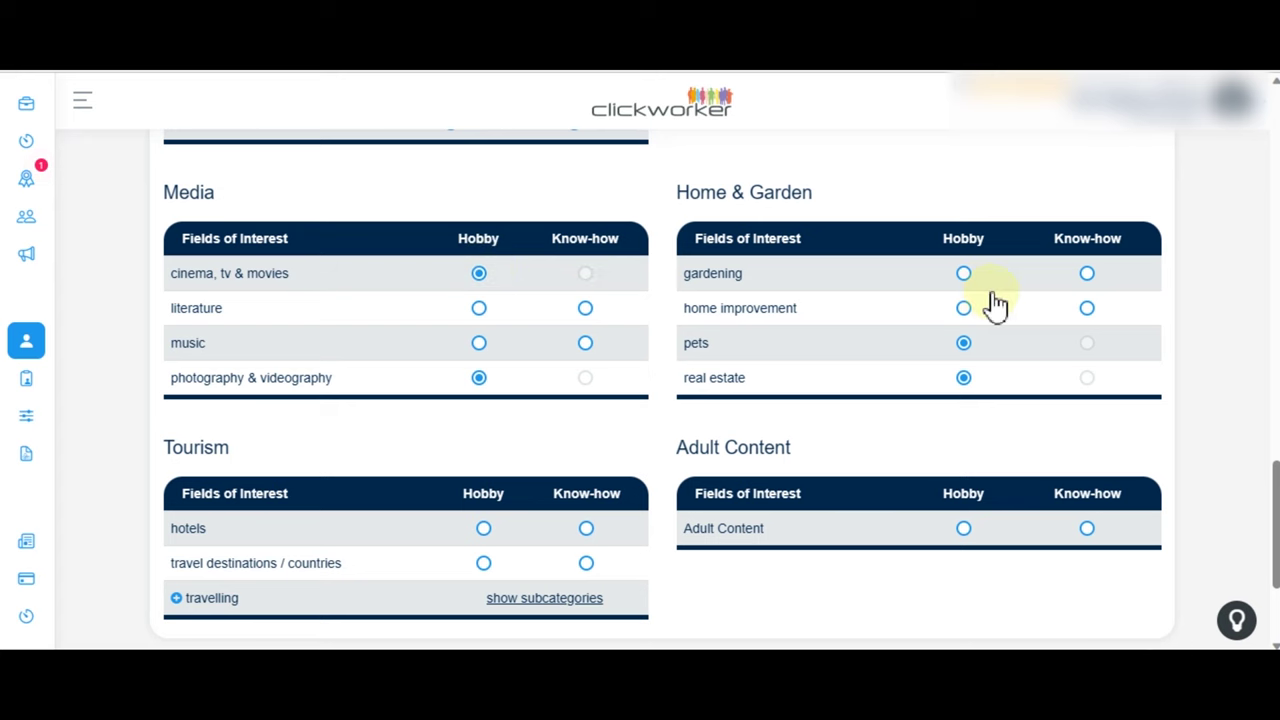
Check the profile progress and review the Languages section of the profile.
{"action": "scroll", "coordinate": [1274, 520], "scroll_direction": "down", "scroll_amount": 2}
{"action": "left_click_drag", "start_coordinate": [1274, 520], "coordinate": [1268, 140]}
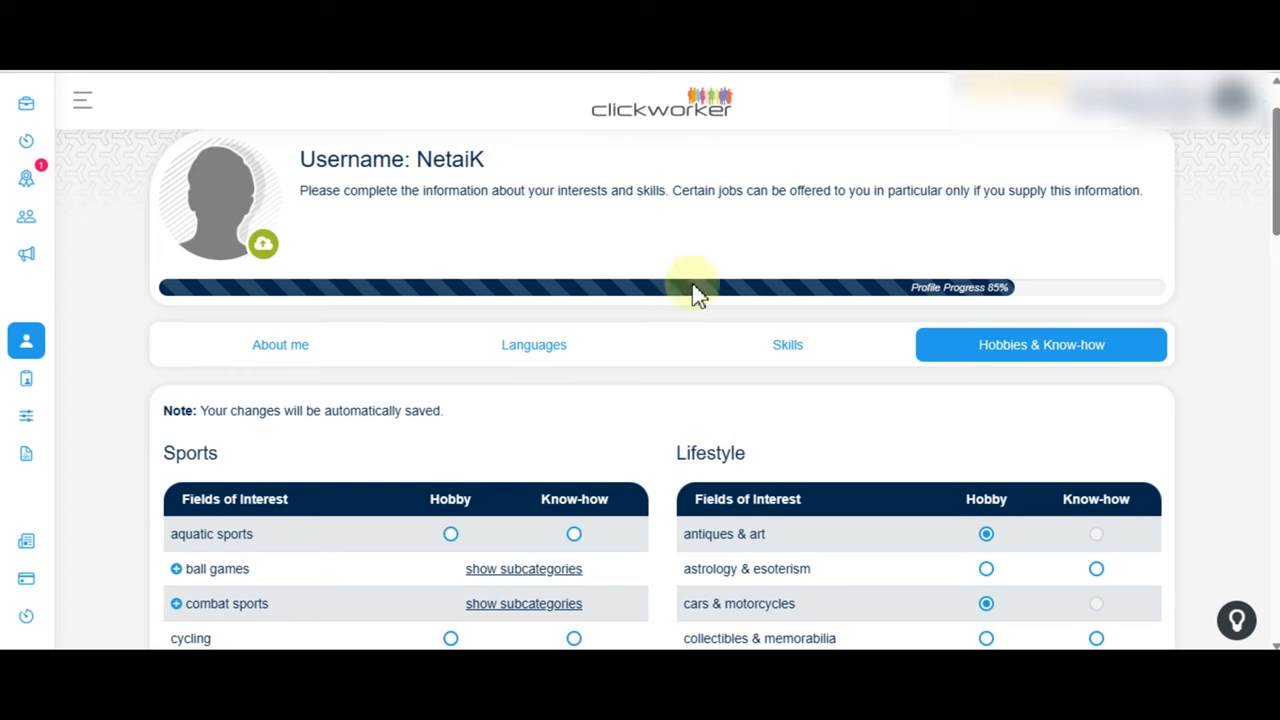
{"action": "left_click", "coordinate": [558, 356]}
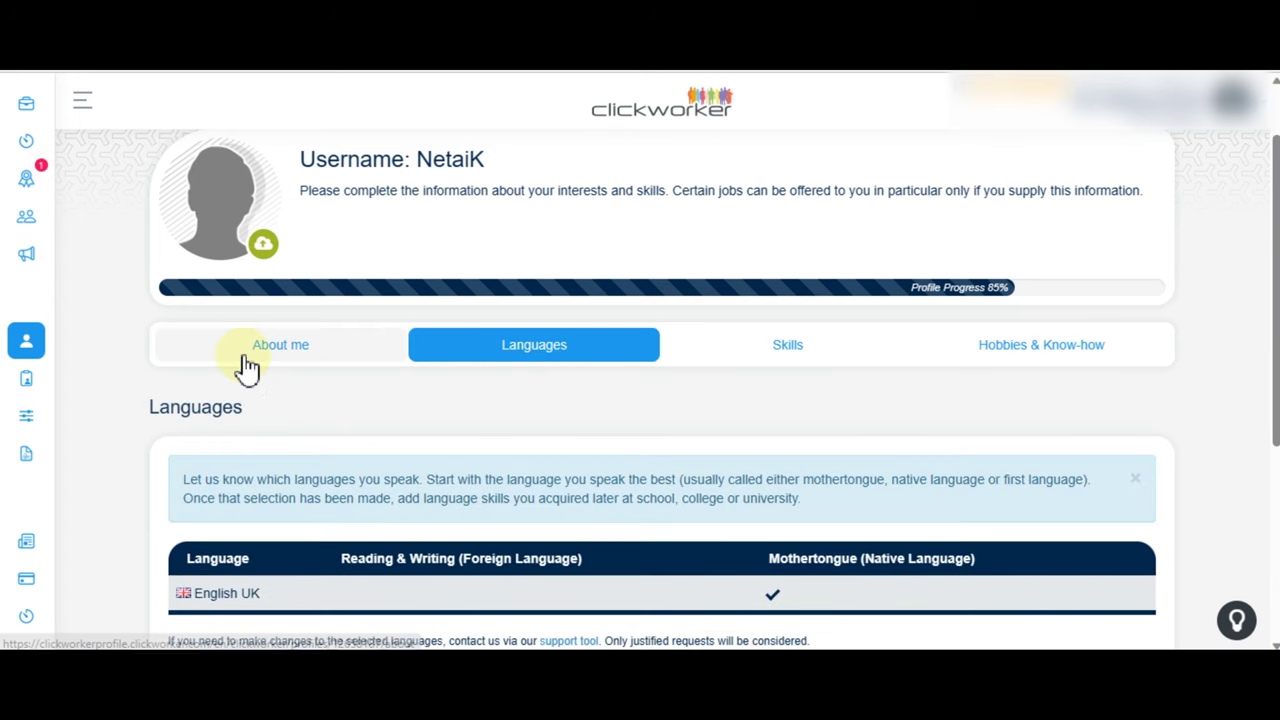
Start the Qualify for special projects on UHRS base assessment and continue past its welcome page.
{"action": "mouse_move", "coordinate": [43, 200]}
{"action": "left_click", "coordinate": [90, 182]}
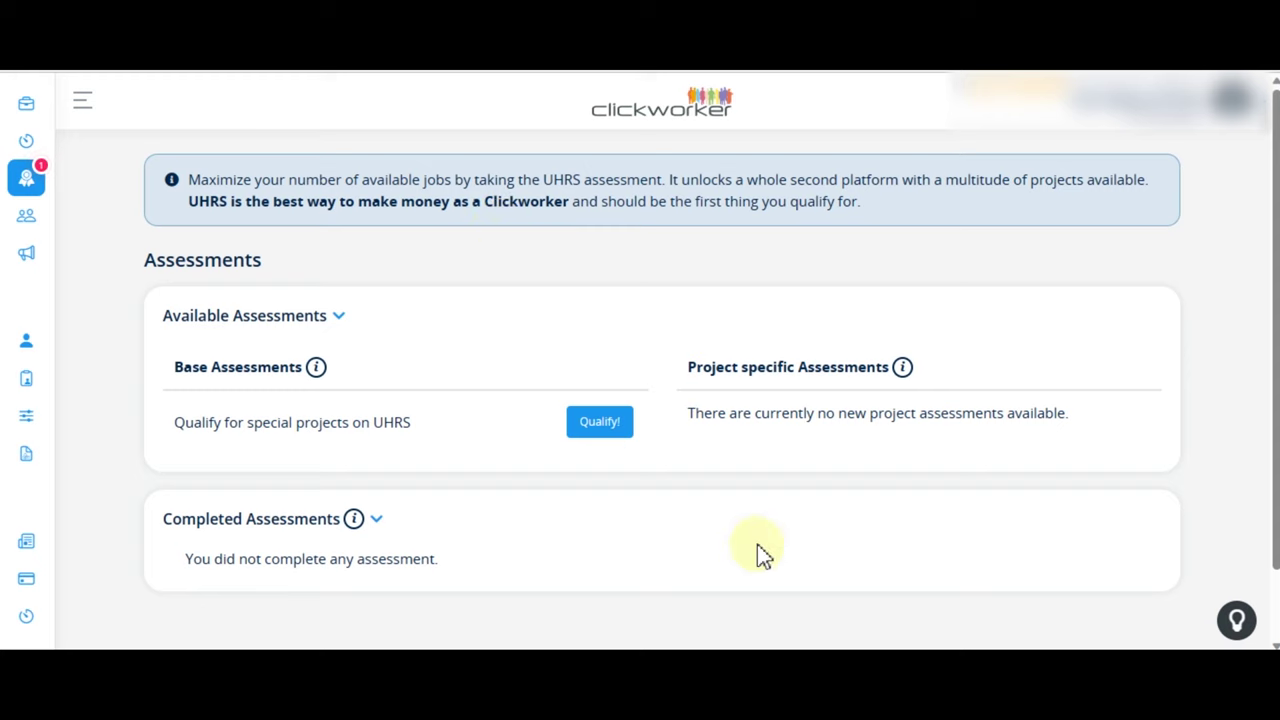
{"action": "scroll", "coordinate": [532, 290], "scroll_direction": "down", "scroll_amount": 2}
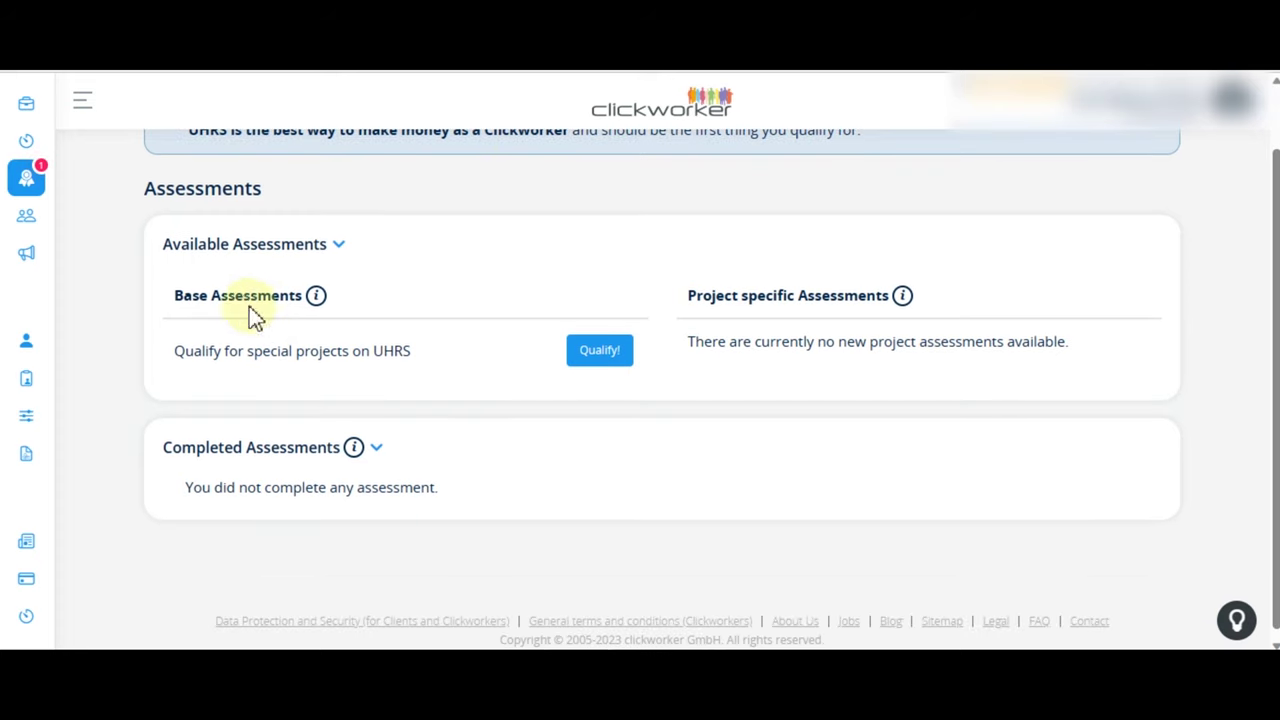
{"action": "mouse_move", "coordinate": [314, 300]}
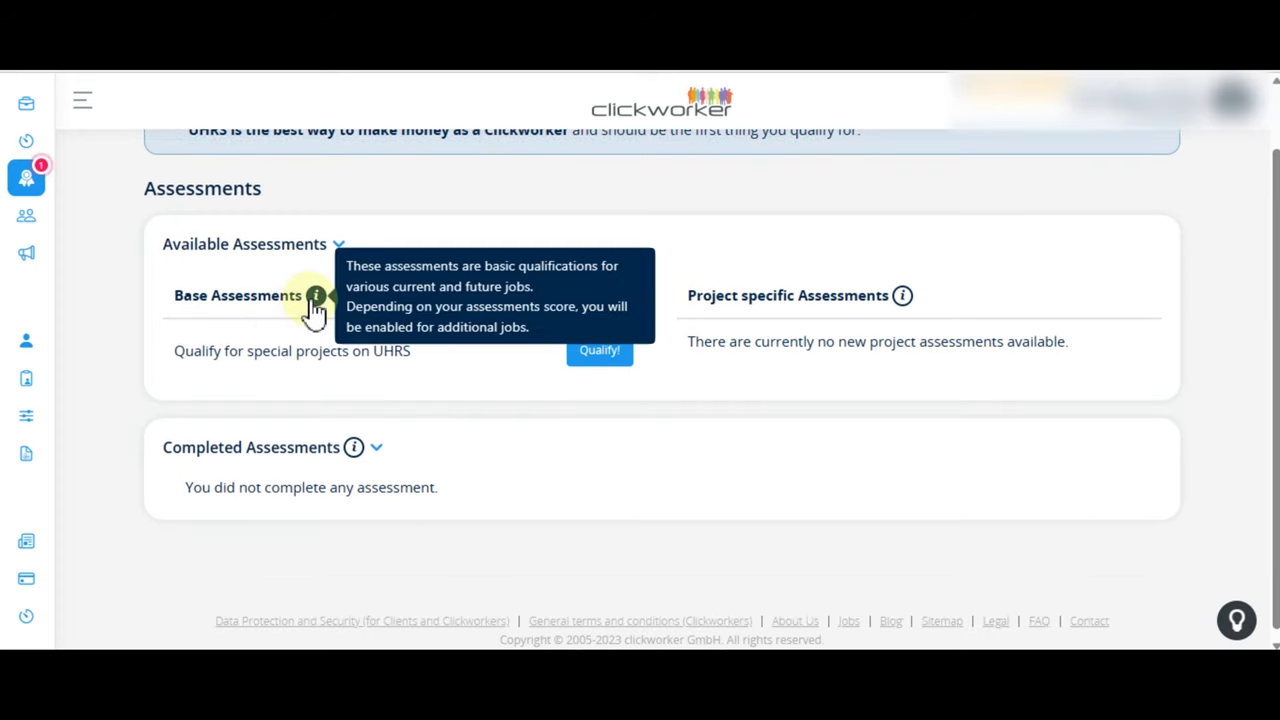
{"action": "left_click", "coordinate": [594, 360]}
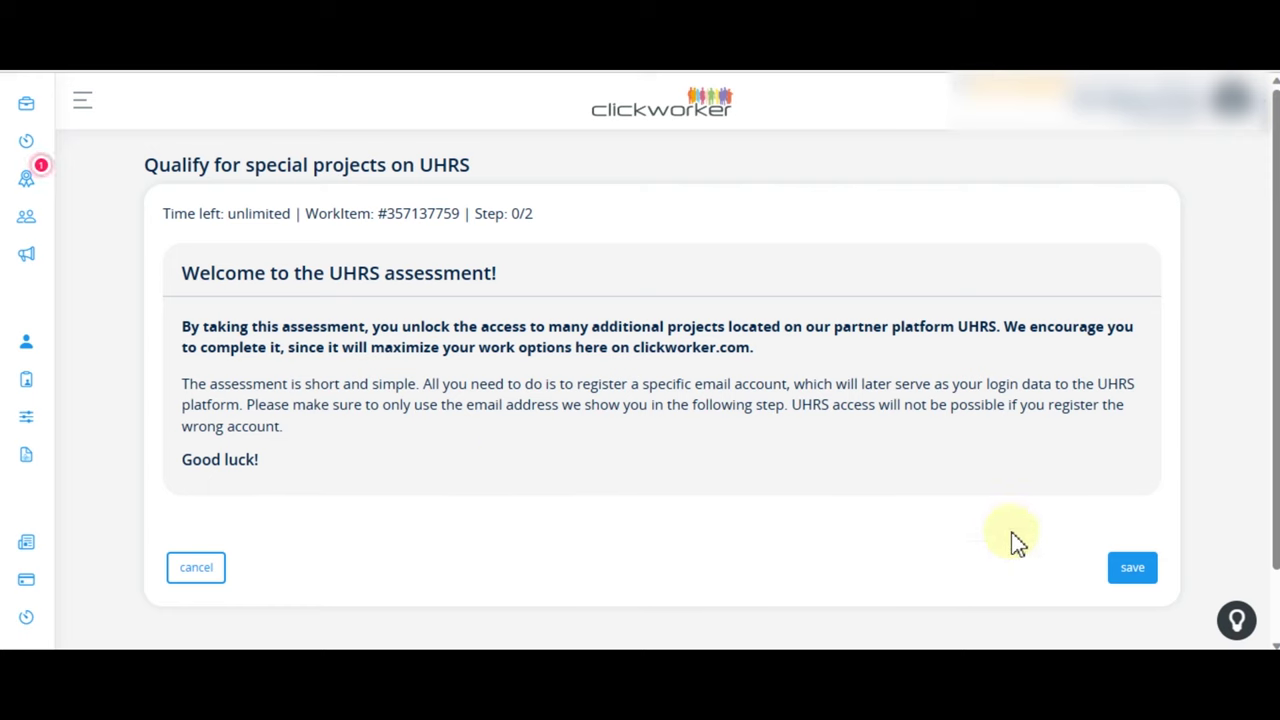
{"action": "left_click", "coordinate": [1127, 578]}
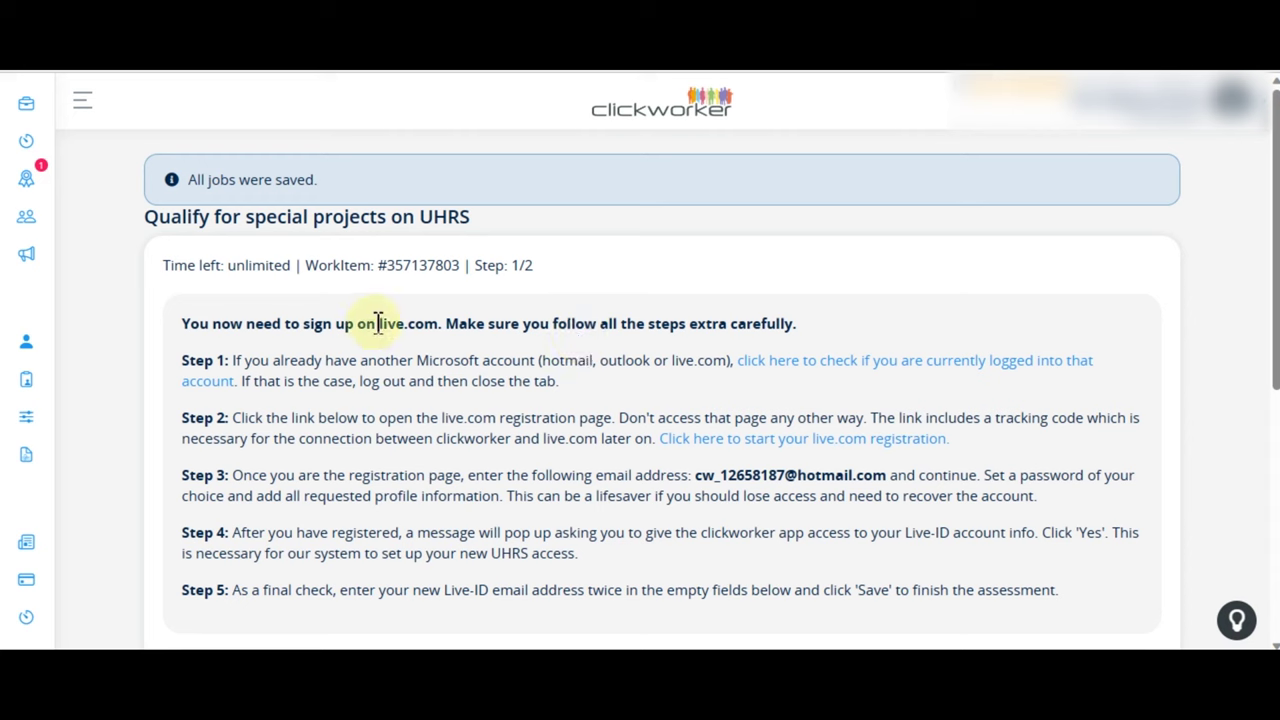
Look at the live.com site named in the sign-up instructions and return to the assessment.
{"action": "left_click_drag", "start_coordinate": [379, 322], "coordinate": [436, 319]}
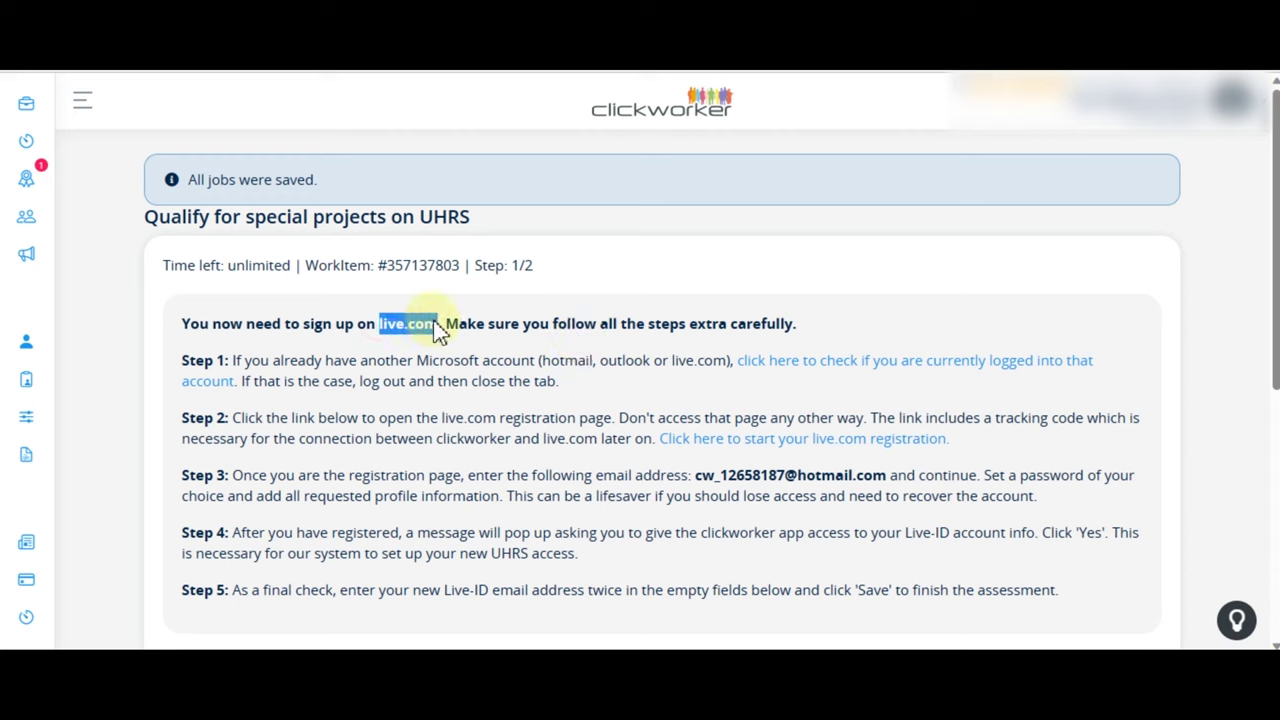
{"action": "right_click", "coordinate": [438, 326]}
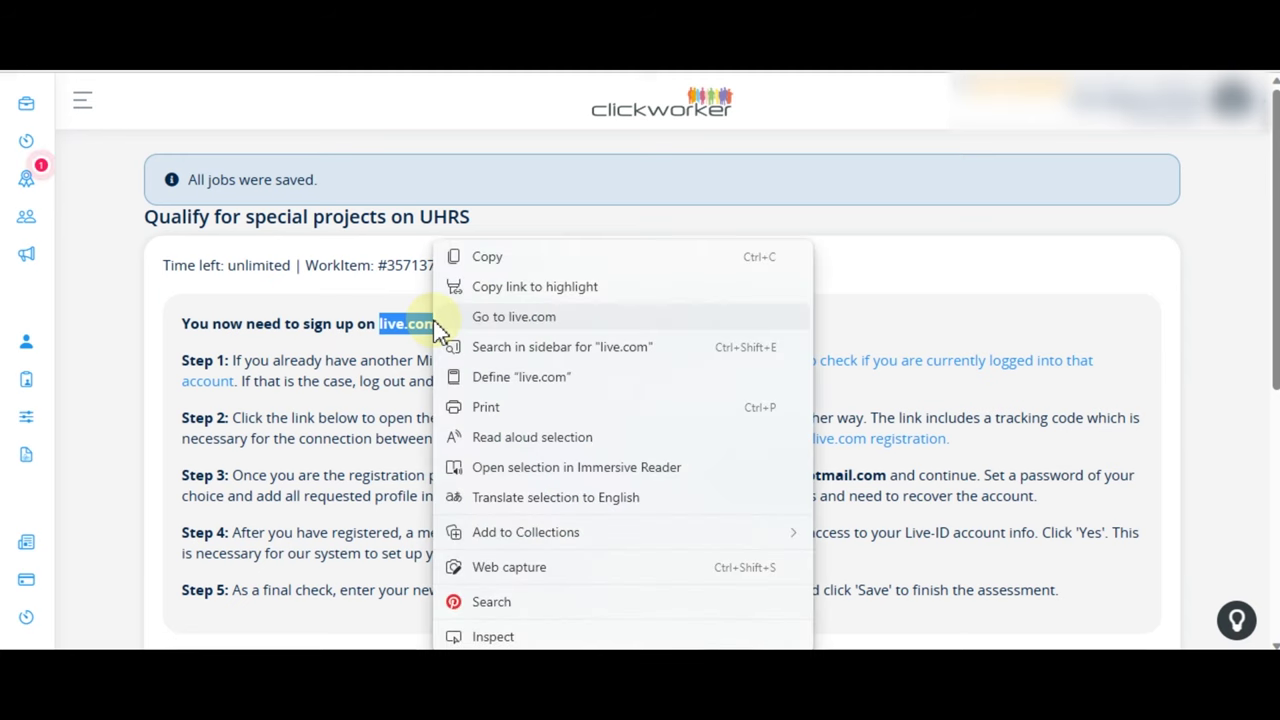
{"action": "left_click", "coordinate": [523, 319]}
{"action": "key", "text": "ctrl+w"}
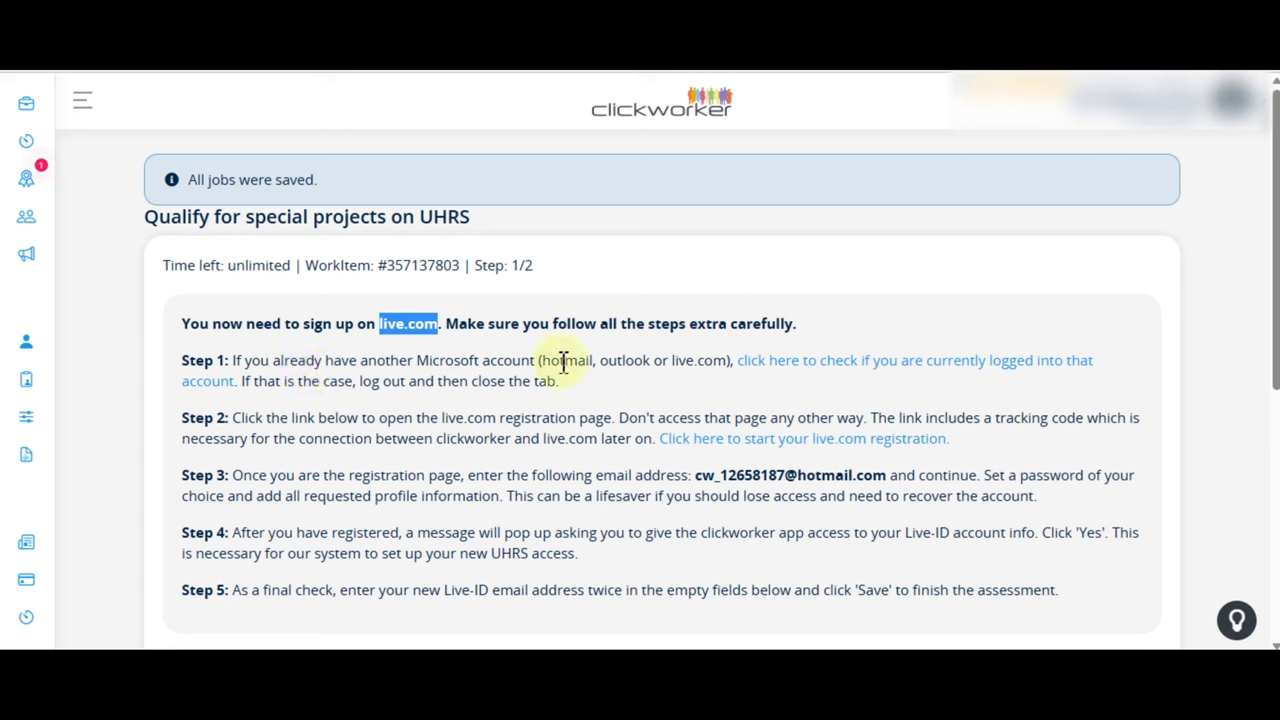
Check through the Step 1 link whether a Microsoft account is already signed in, and return to the assessment.
{"action": "right_click", "coordinate": [784, 368]}
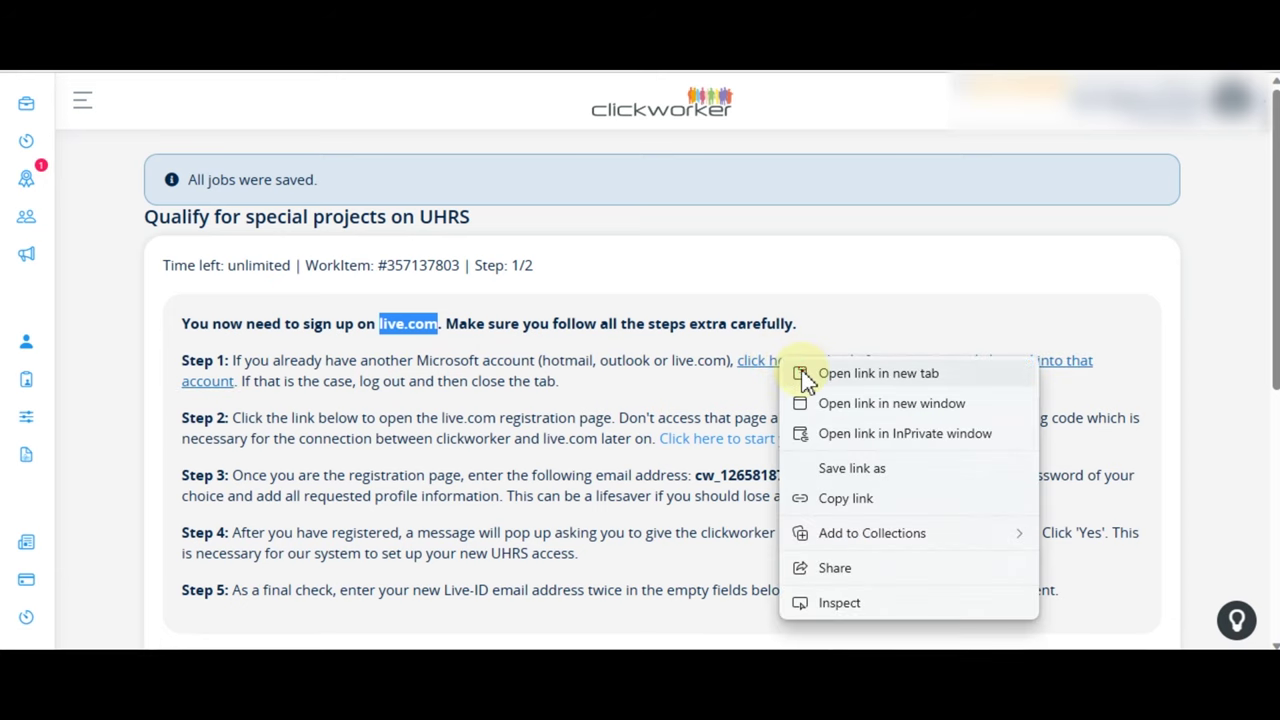
{"action": "left_click", "coordinate": [806, 376]}
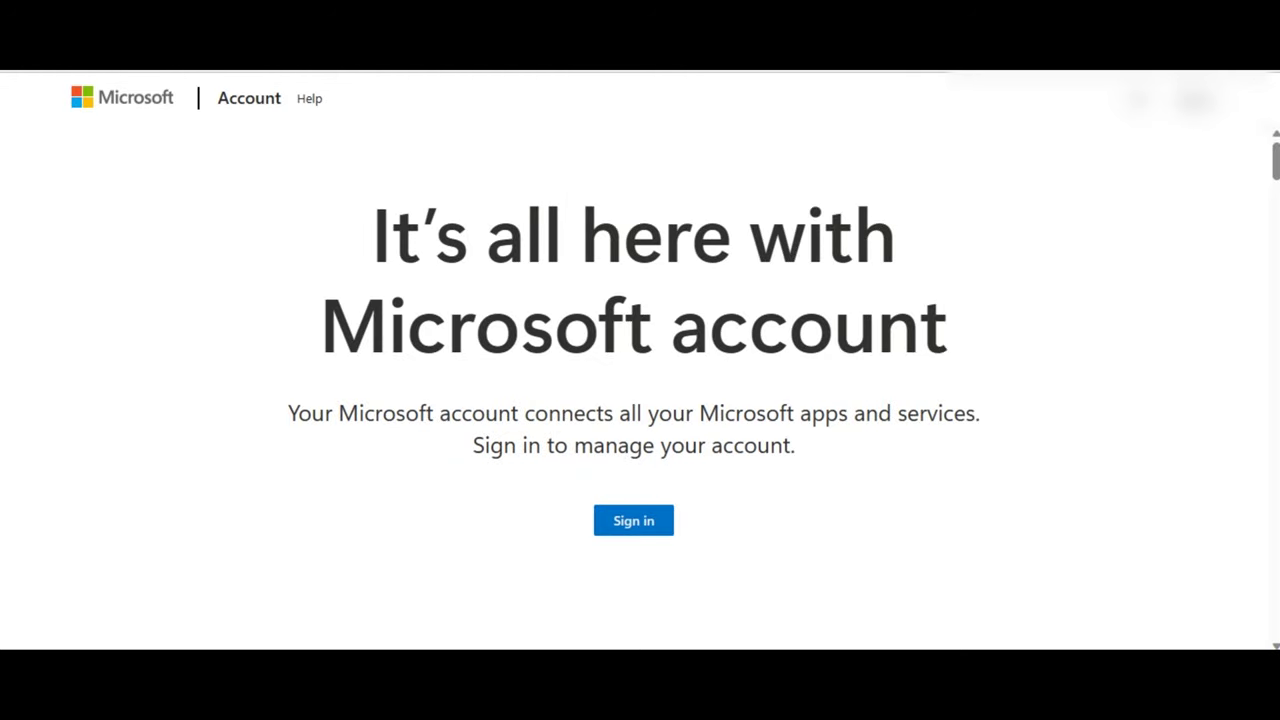
{"action": "key", "text": "ctrl+w"}
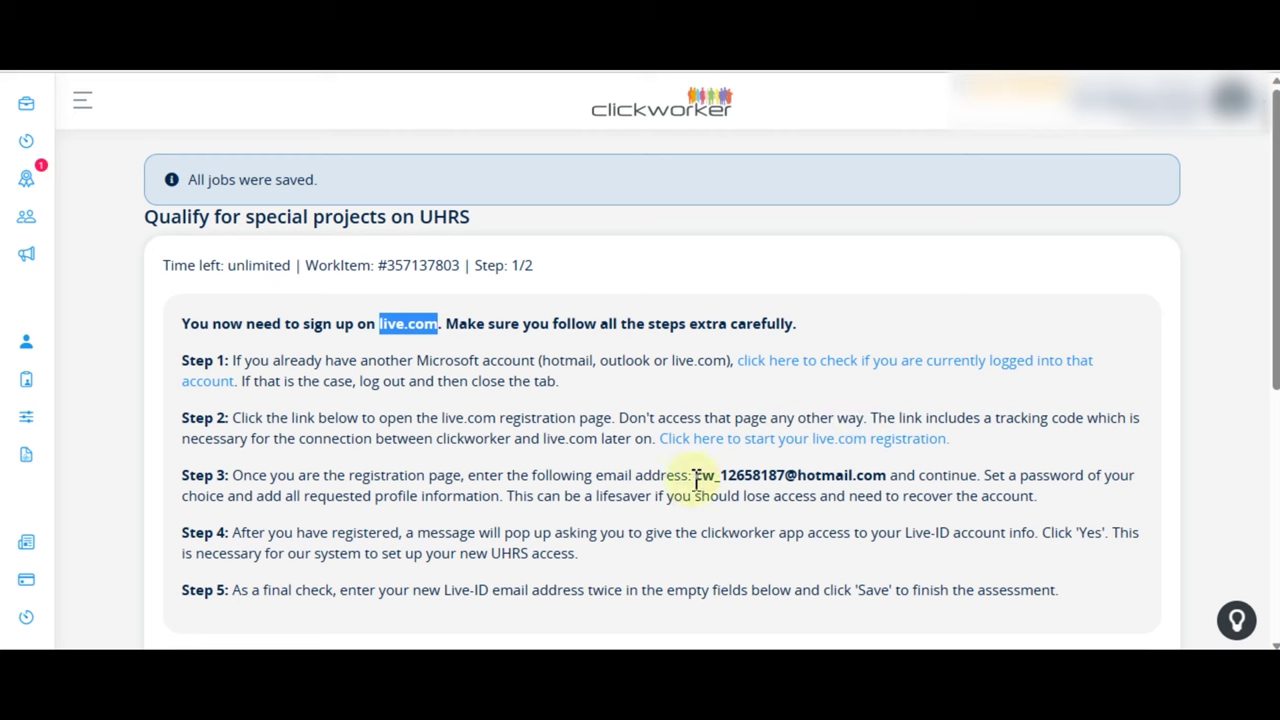
Open the live.com registration link from Step 2 in a new tab and enter the assigned e-mail address from Step 3.
{"action": "right_click", "coordinate": [748, 443]}
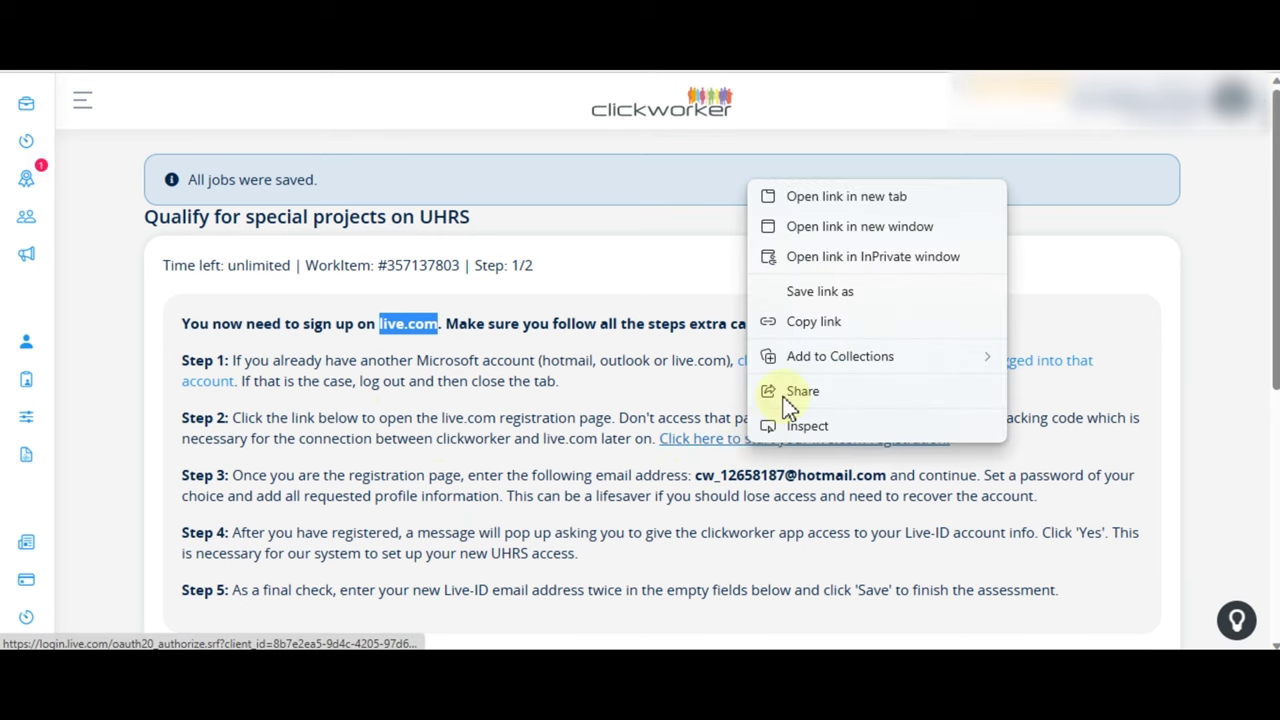
{"action": "left_click", "coordinate": [872, 199]}
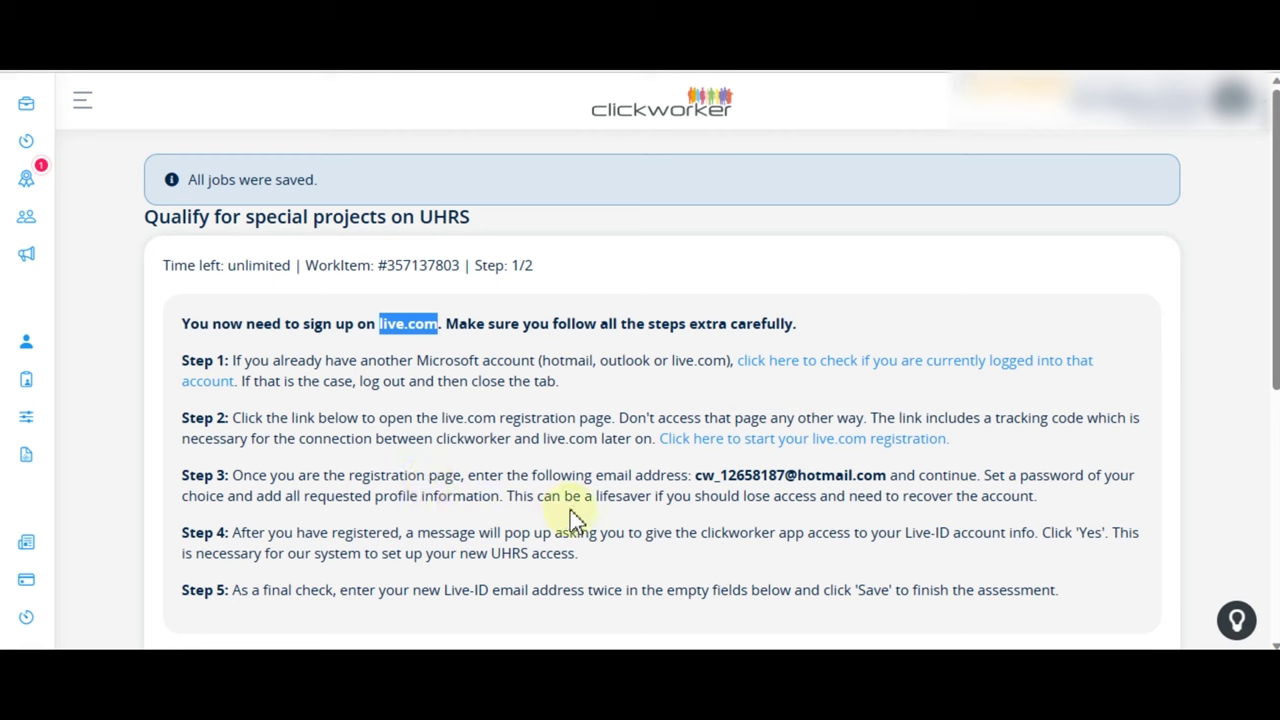
{"action": "left_click", "coordinate": [697, 475]}
{"action": "left_click_drag", "start_coordinate": [697, 475], "coordinate": [885, 477]}
{"action": "key", "text": "ctrl+c"}
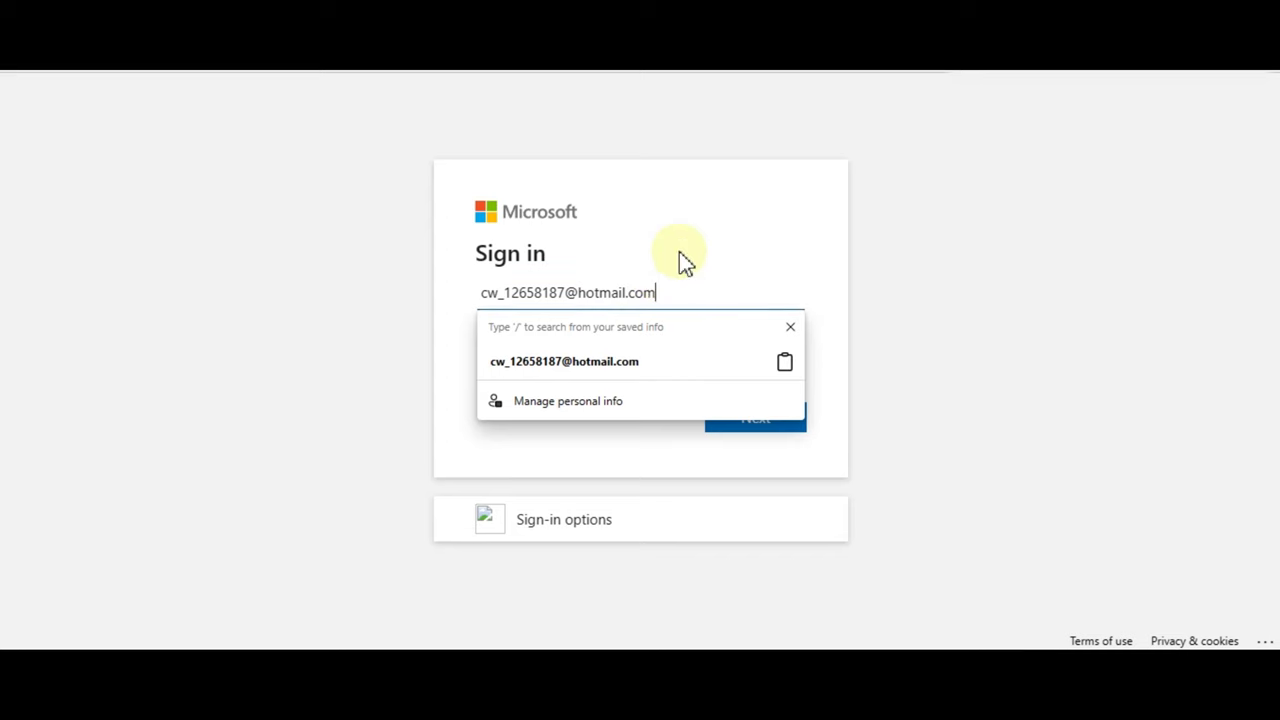
{"action": "left_click", "coordinate": [680, 257]}
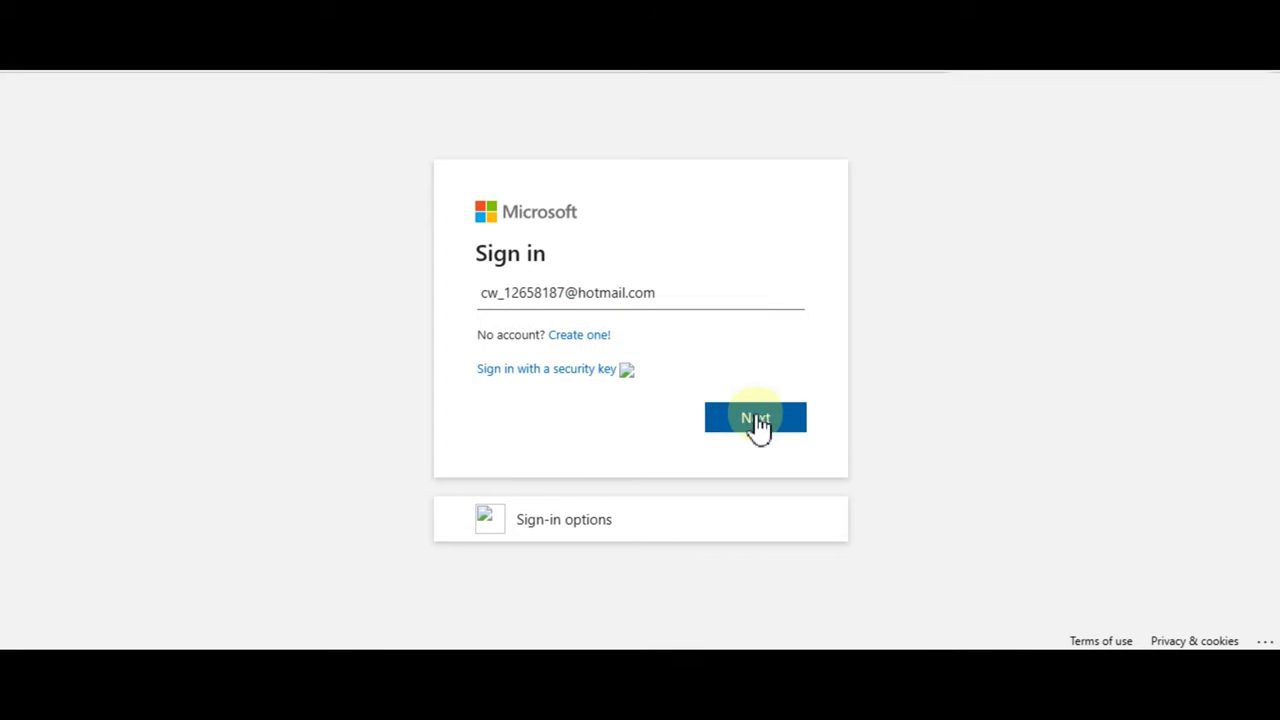
Submit the assigned e-mail address and agree to create a new Microsoft account with it.
{"action": "left_click", "coordinate": [658, 460]}
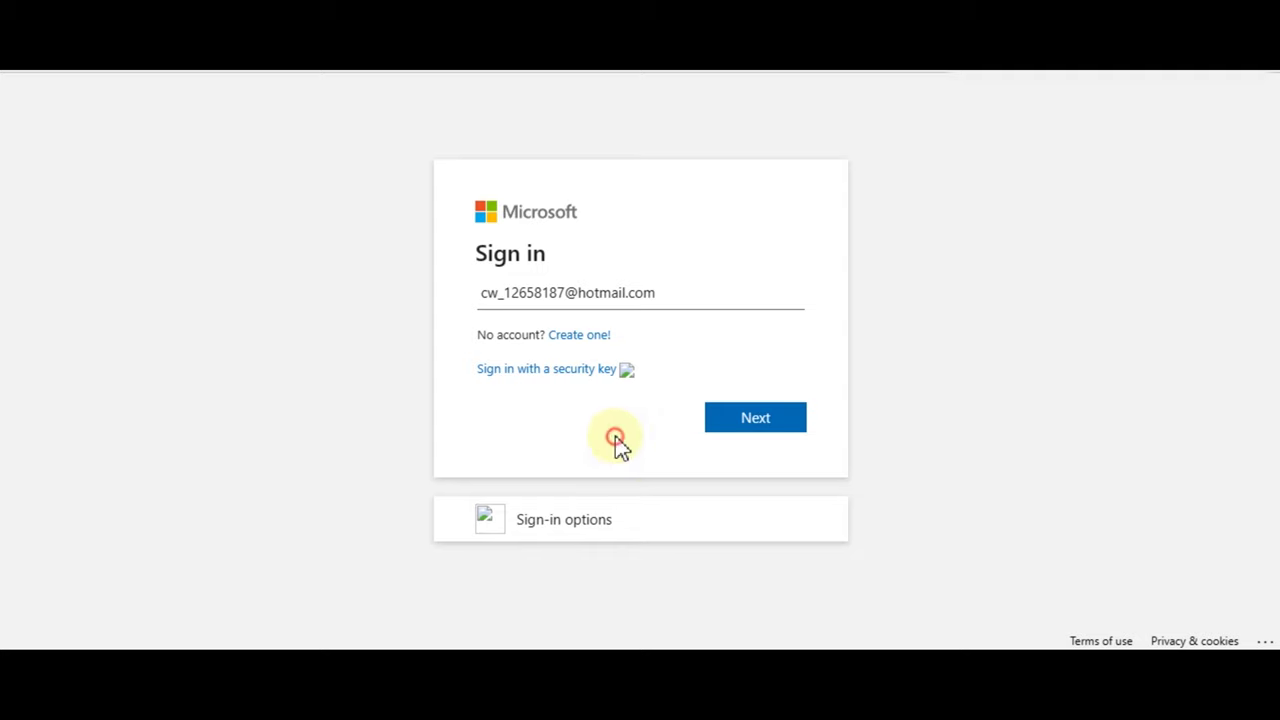
{"action": "key", "text": "ctrl+w"}
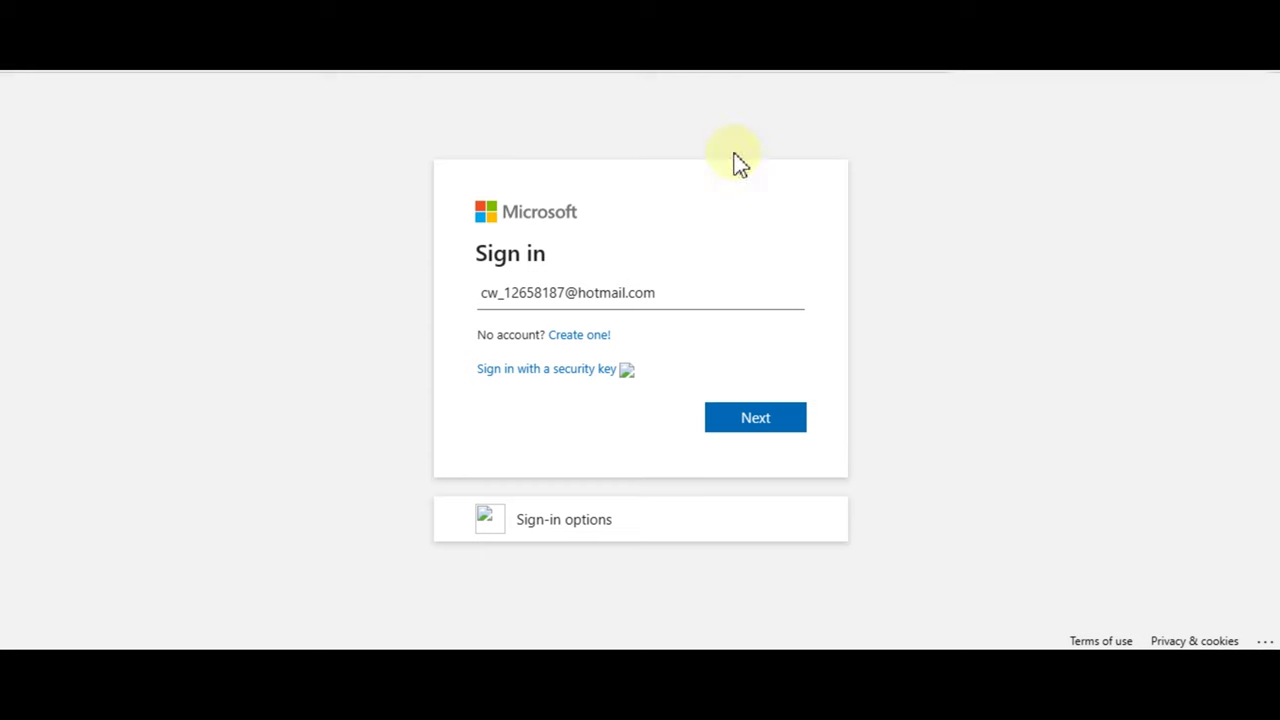
{"action": "left_click", "coordinate": [754, 434]}
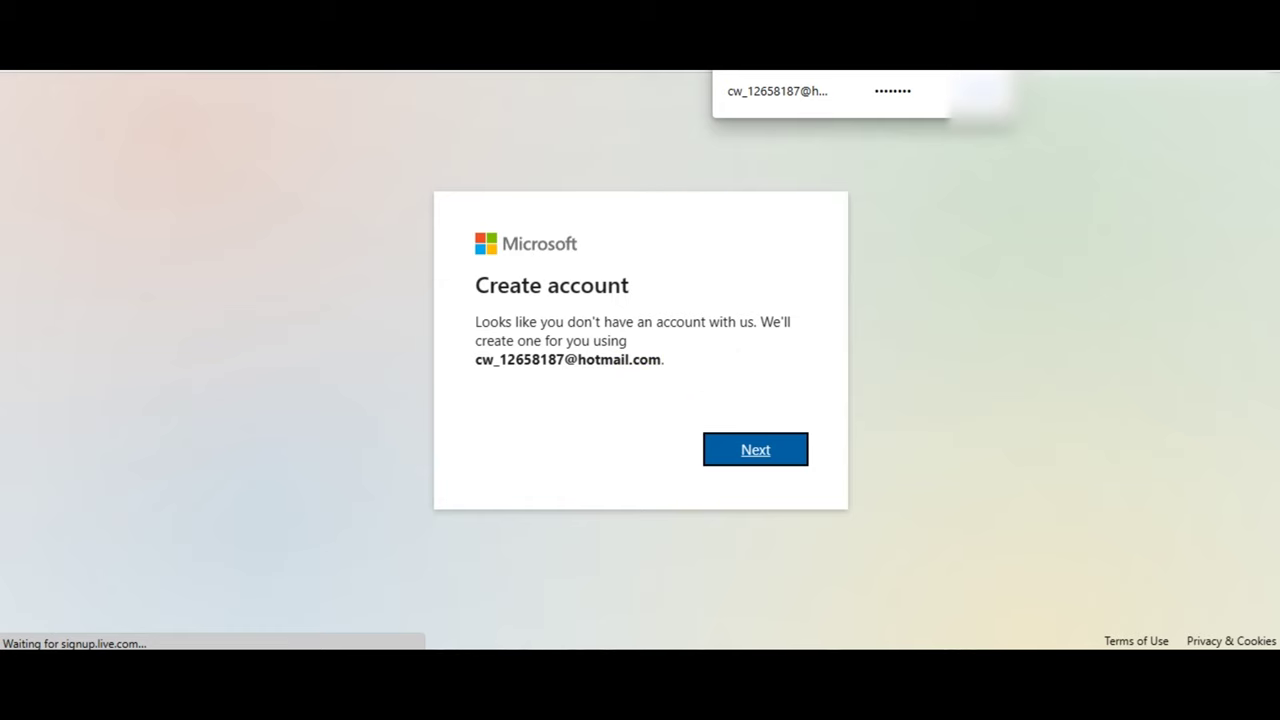
{"action": "left_click", "coordinate": [755, 450]}
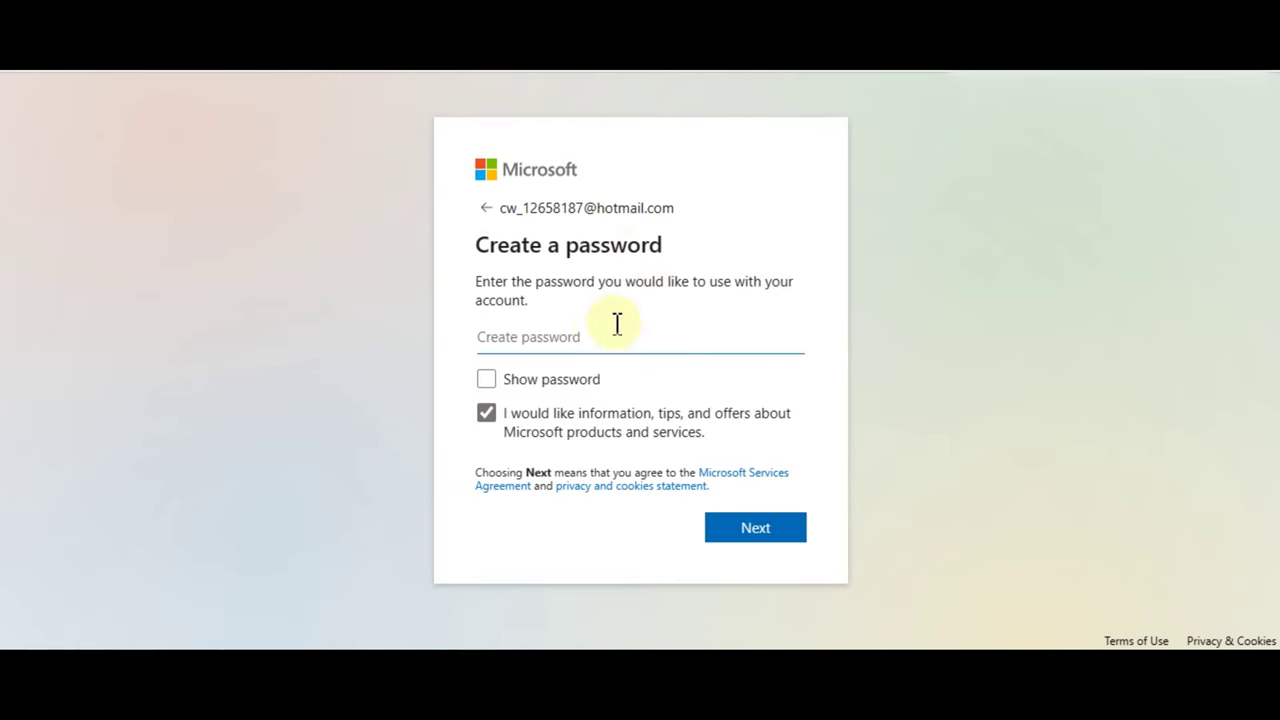
Enter the password for the new Microsoft account and check it.
{"action": "type", "text": "********"}
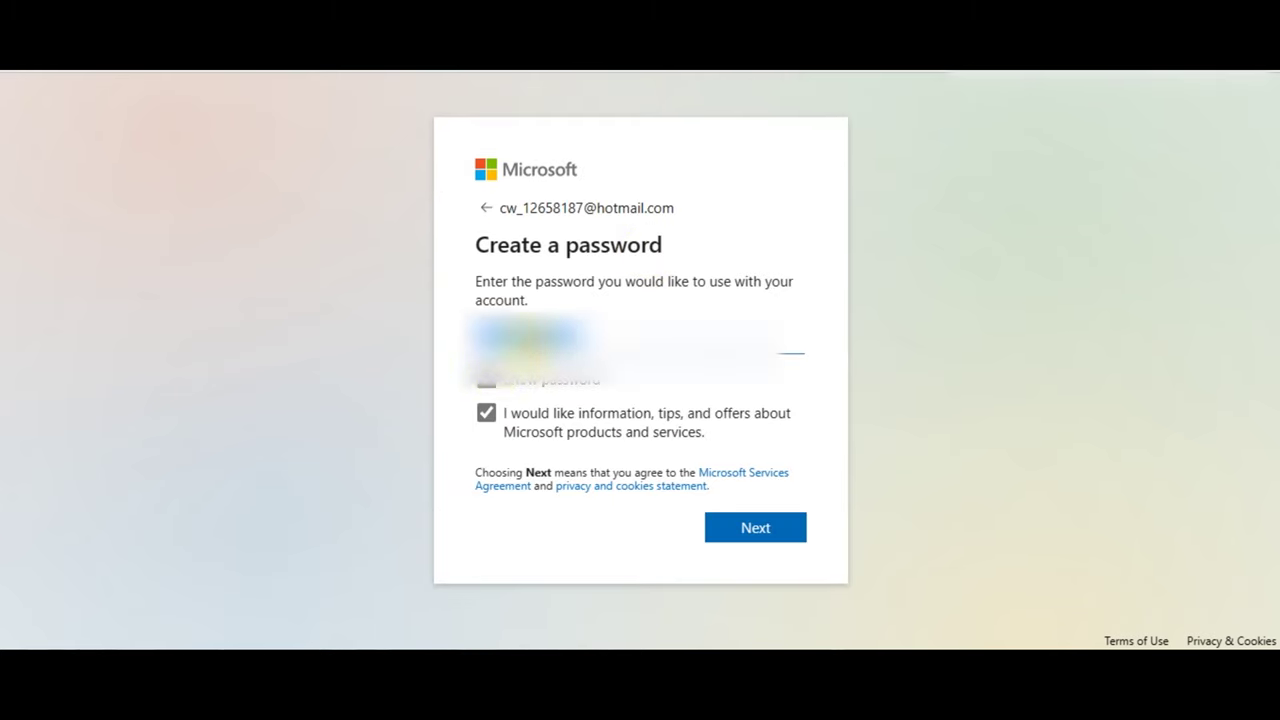
{"action": "key", "text": "shift+F10"}
{"action": "key", "text": "Escape"}
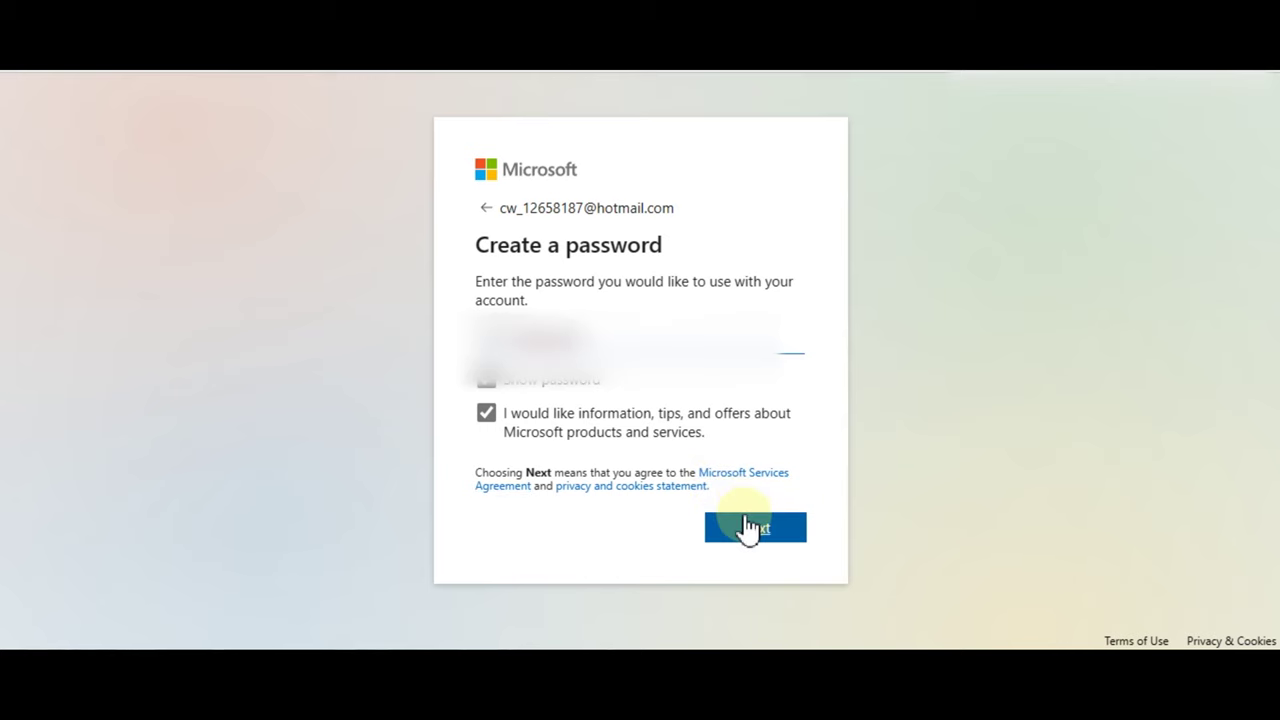
{"action": "double_click", "coordinate": [552, 322]}
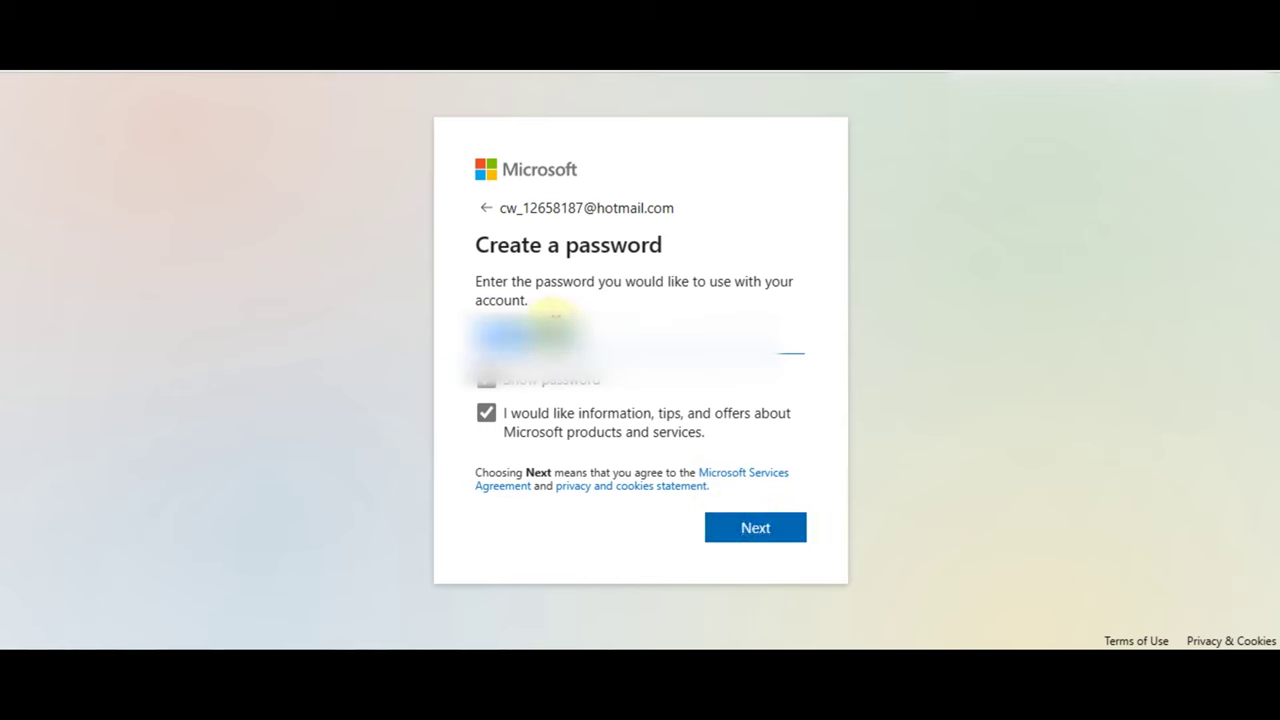
{"action": "left_click", "coordinate": [612, 333]}
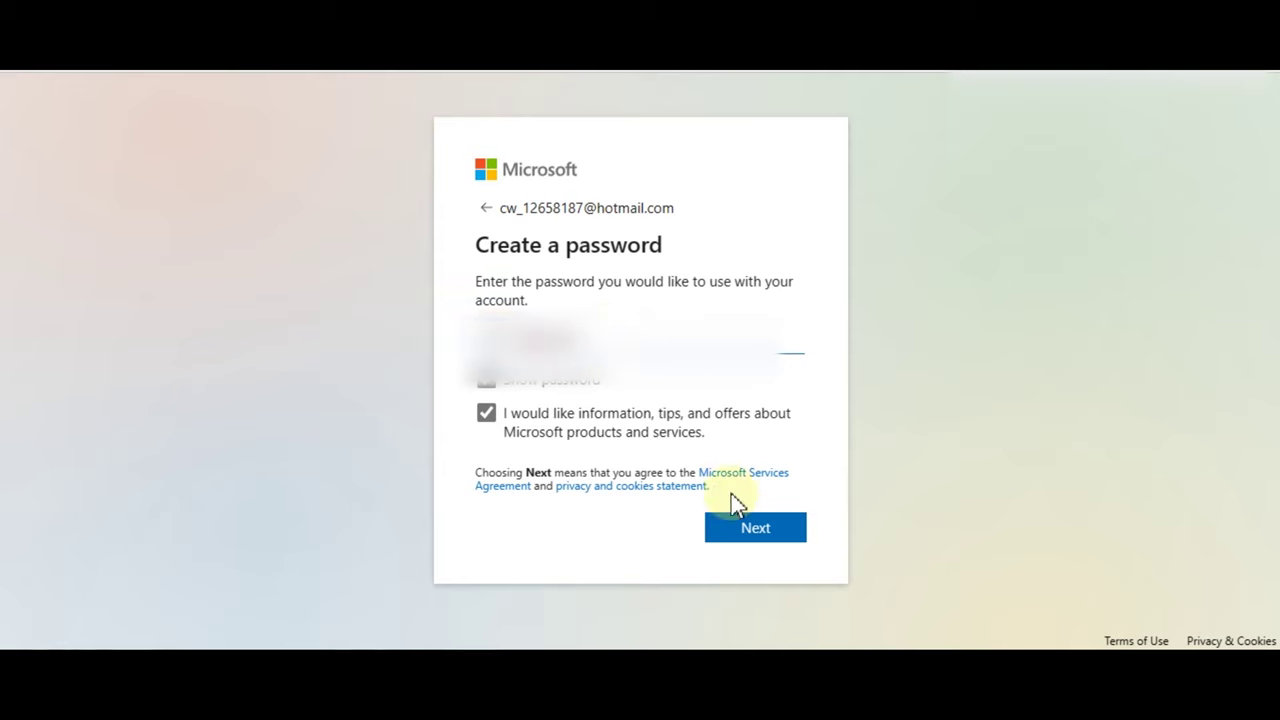
Submit the new account's password, and fill in and submit the account holder's first and last name.
{"action": "left_click", "coordinate": [735, 530]}
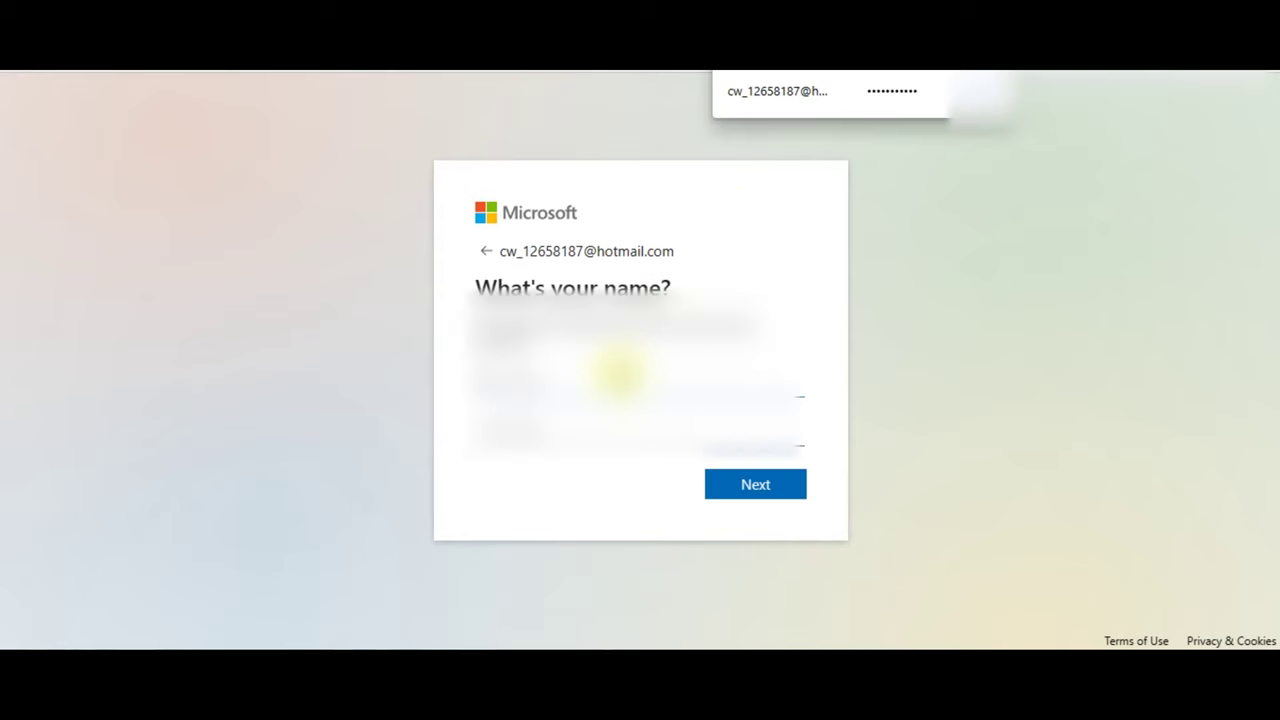
{"action": "left_click", "coordinate": [617, 373]}
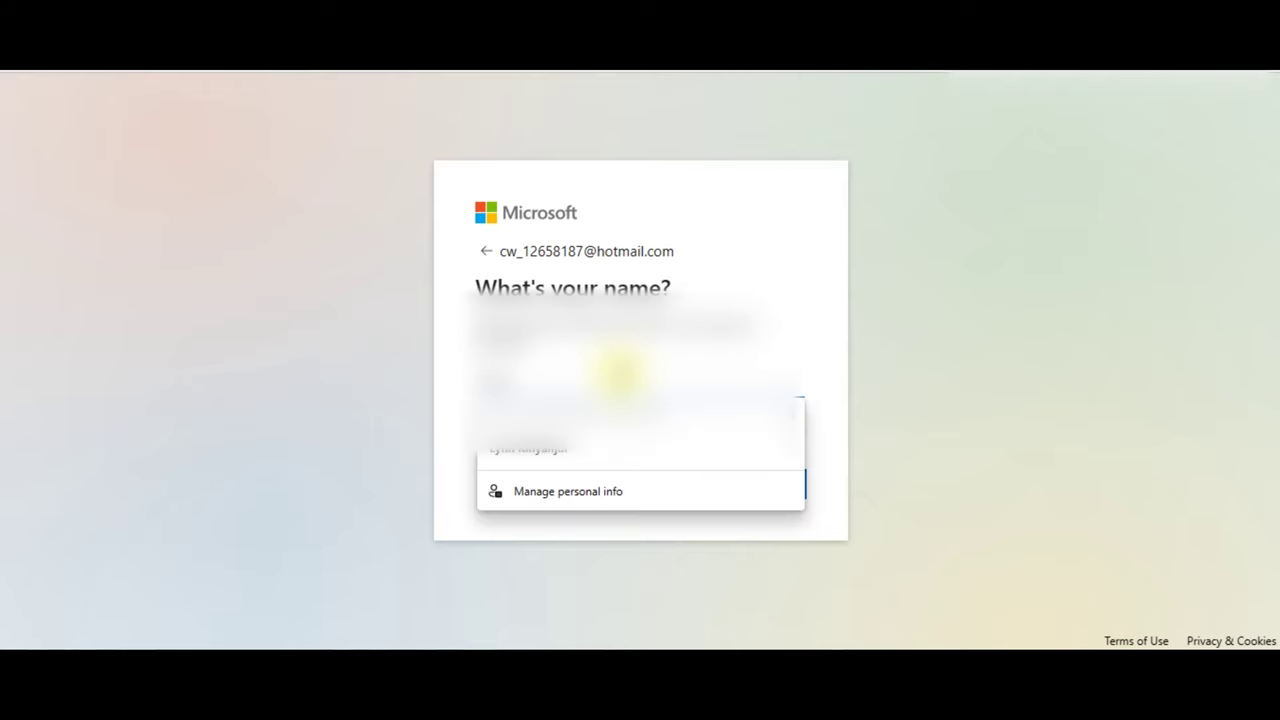
{"action": "left_click", "coordinate": [560, 447]}
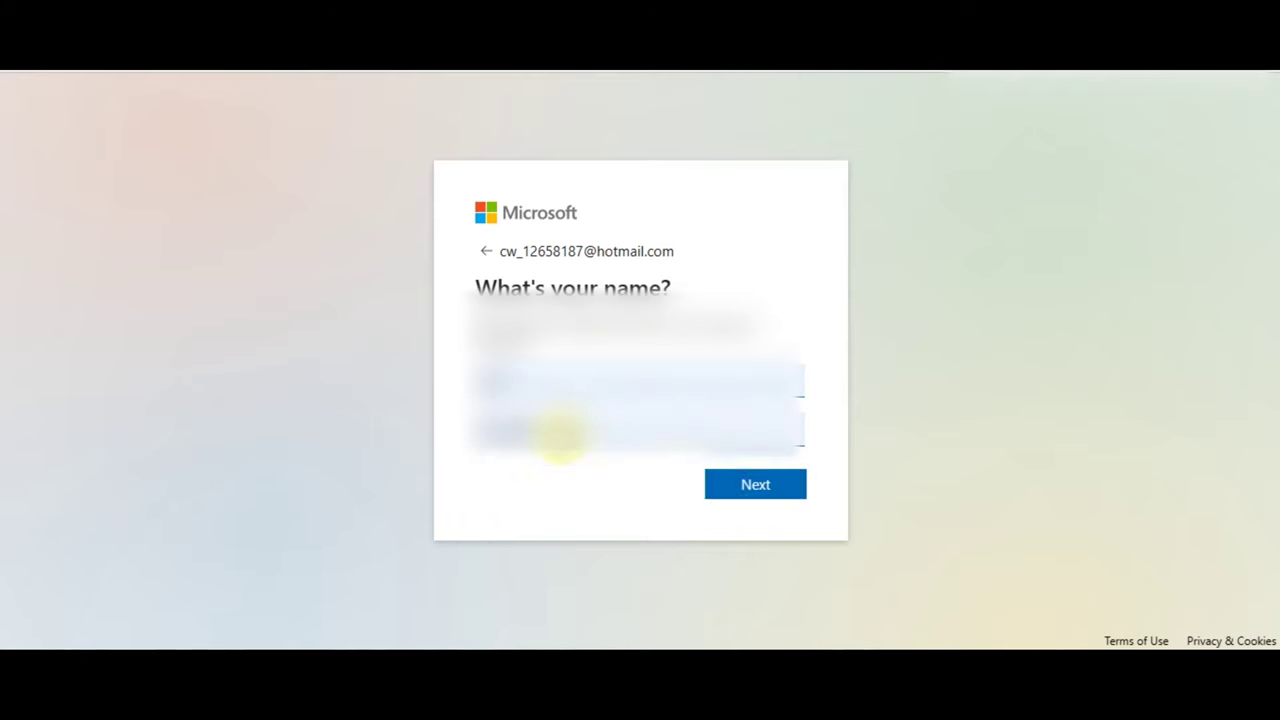
{"action": "left_click", "coordinate": [738, 490]}
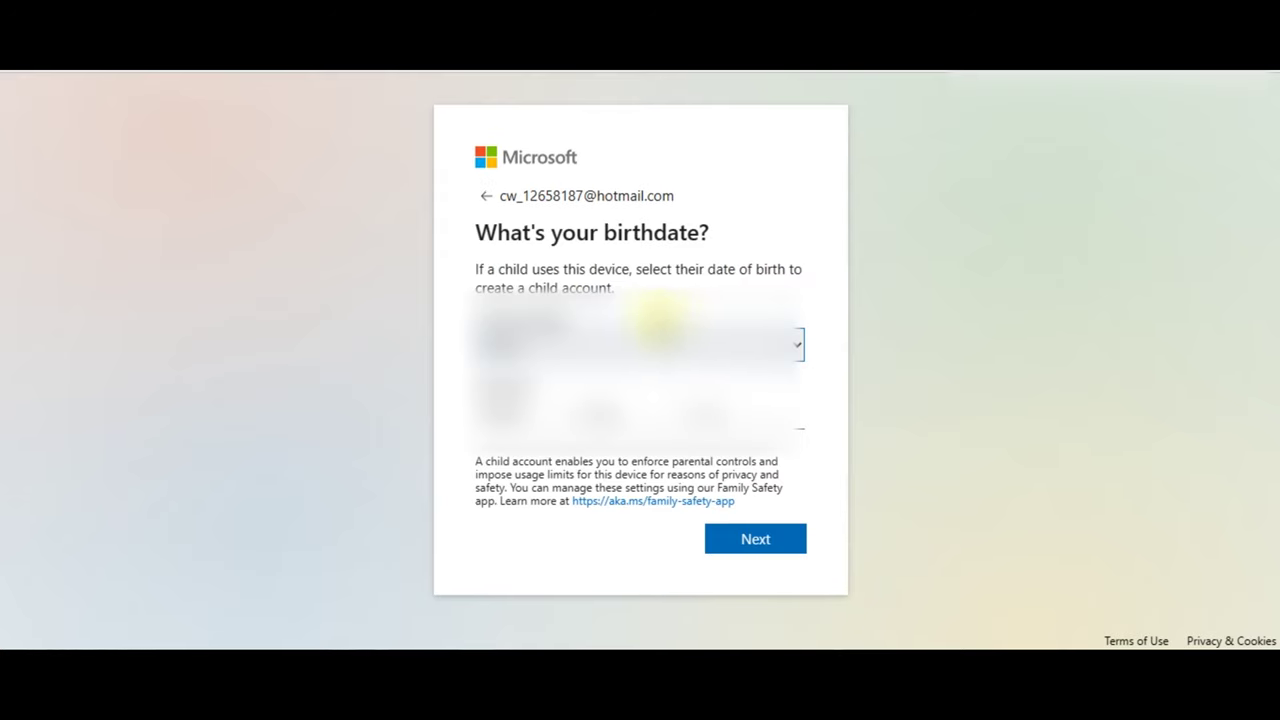
Enter the account holder's date of birth for the new Microsoft account and submit it.
{"action": "left_click", "coordinate": [560, 410]}
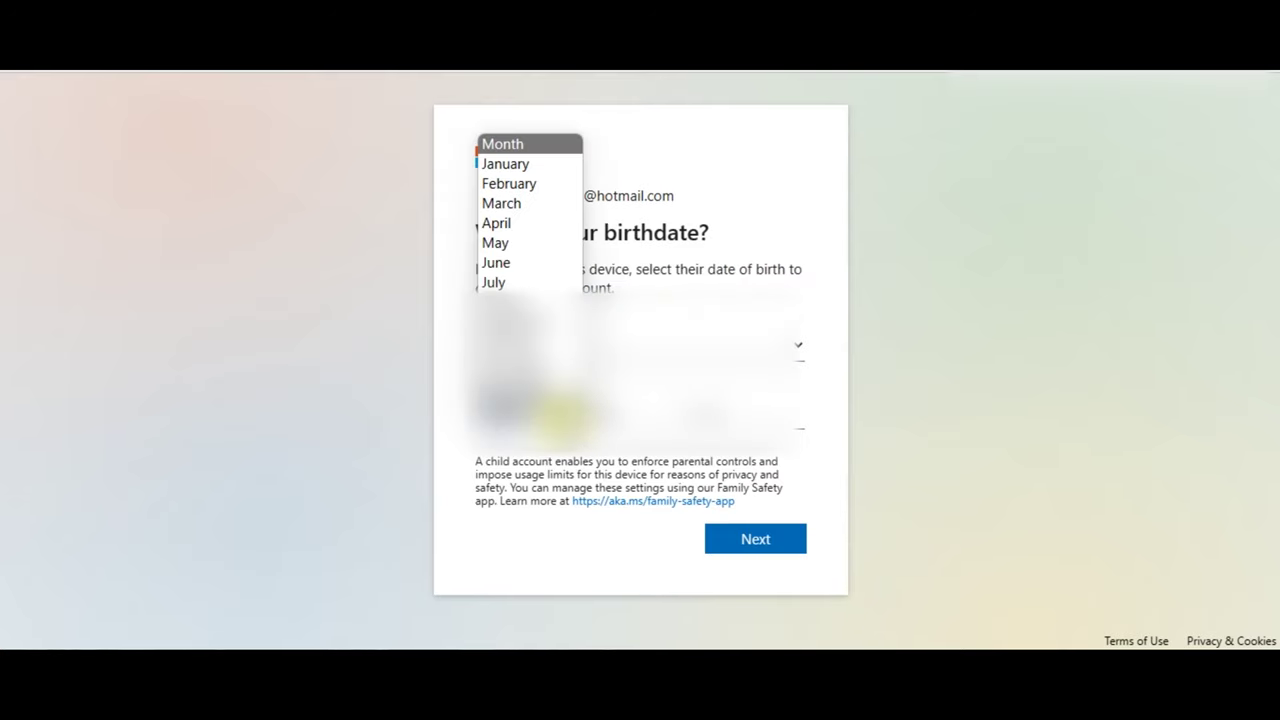
{"action": "left_click", "coordinate": [525, 320]}
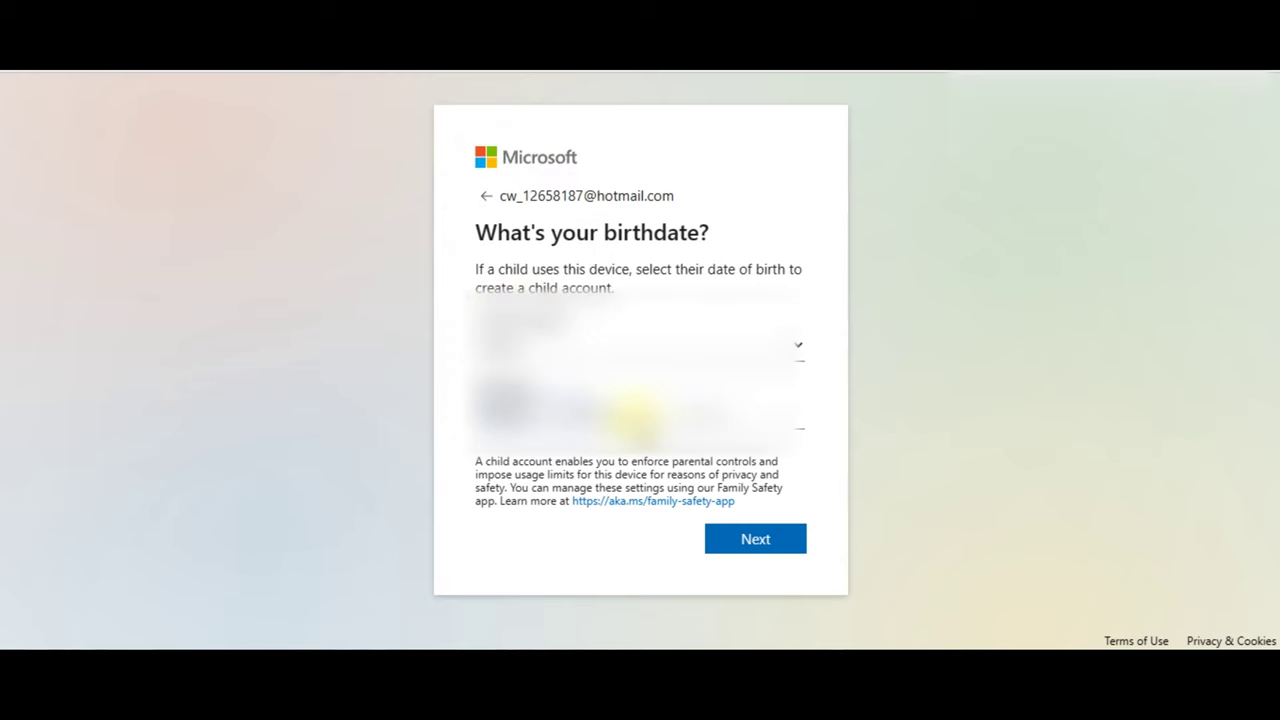
{"action": "left_click", "coordinate": [640, 408]}
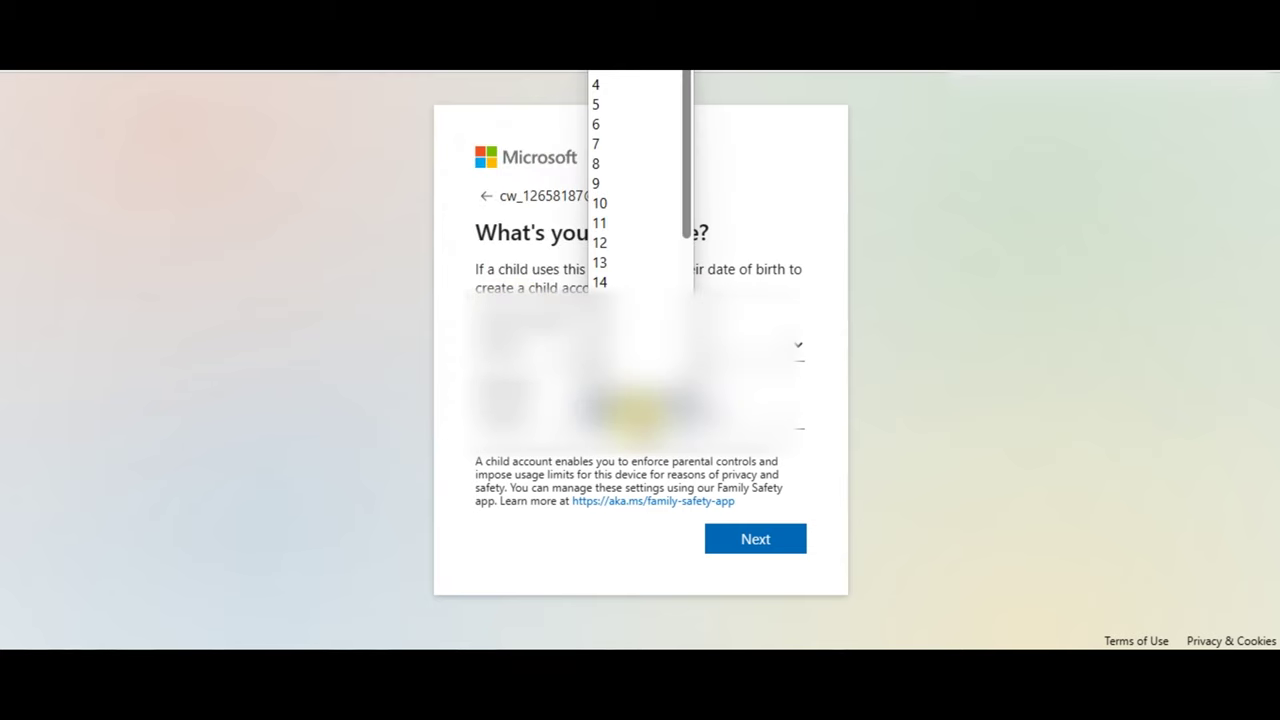
{"action": "left_click", "coordinate": [605, 205]}
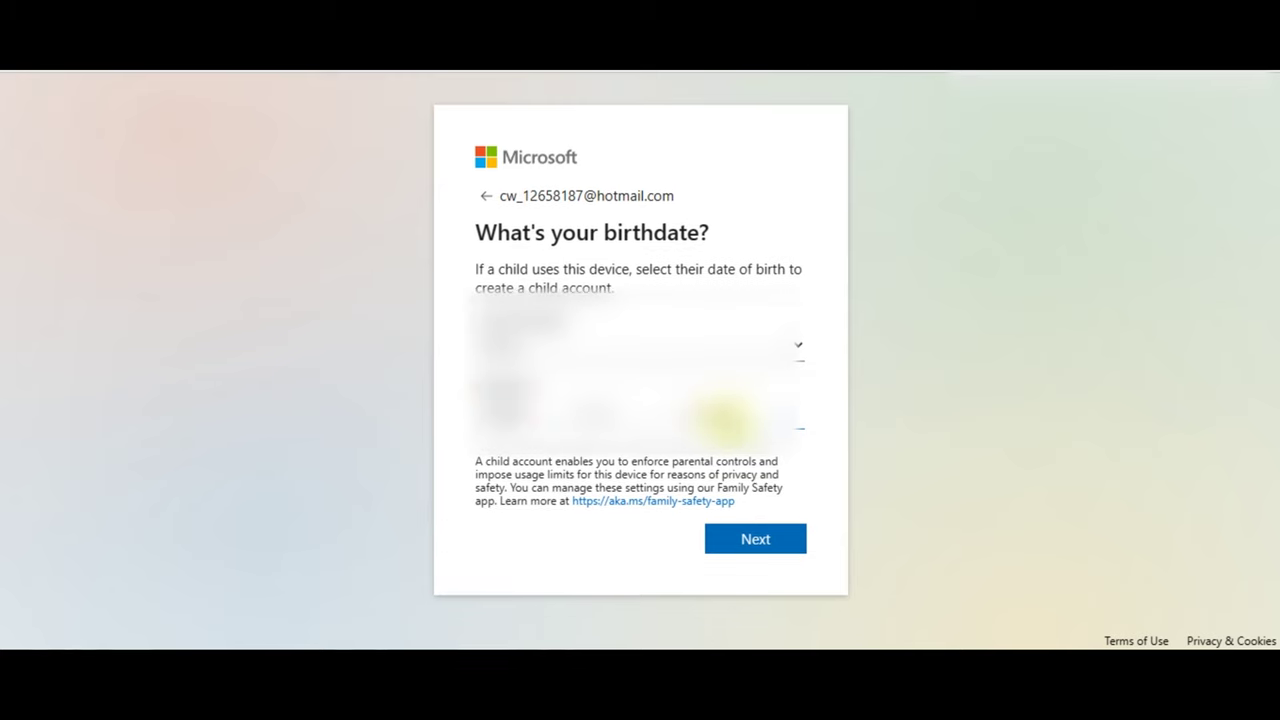
{"action": "left_click", "coordinate": [762, 540]}
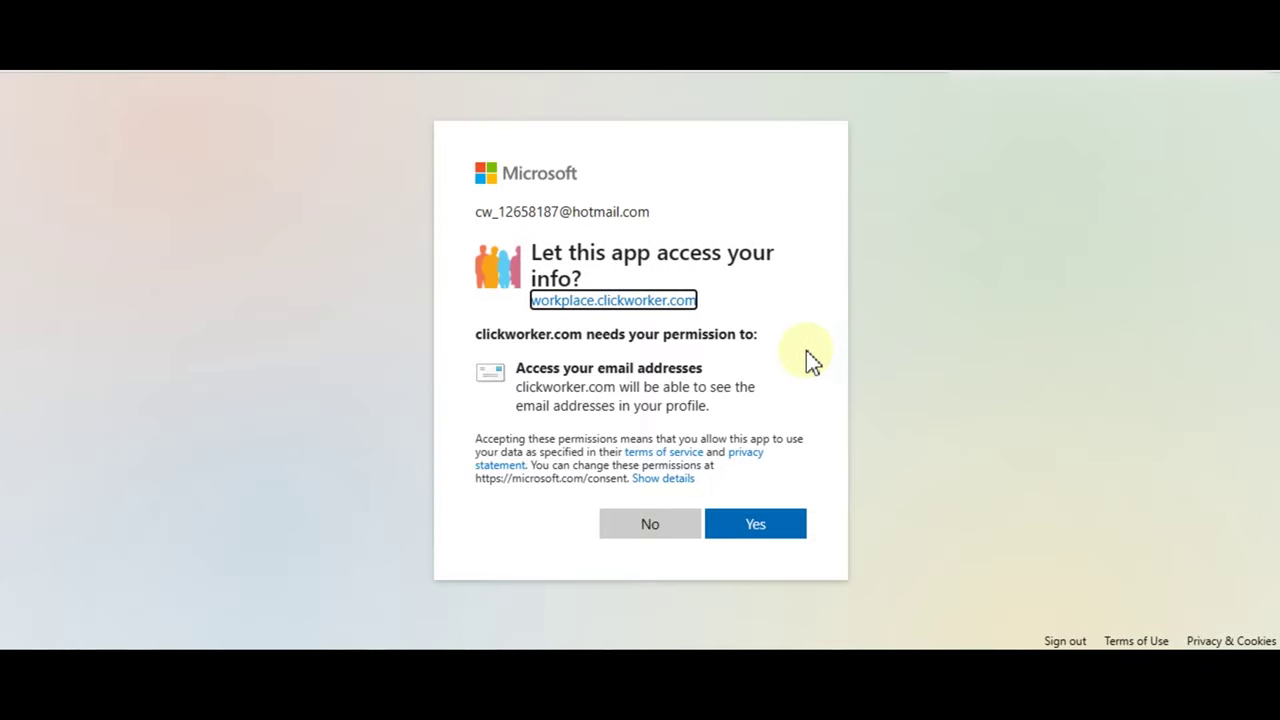
Allow clickworker.com to access the new Microsoft account's e-mail addresses and read the connection notice.
{"action": "left_click", "coordinate": [768, 527]}
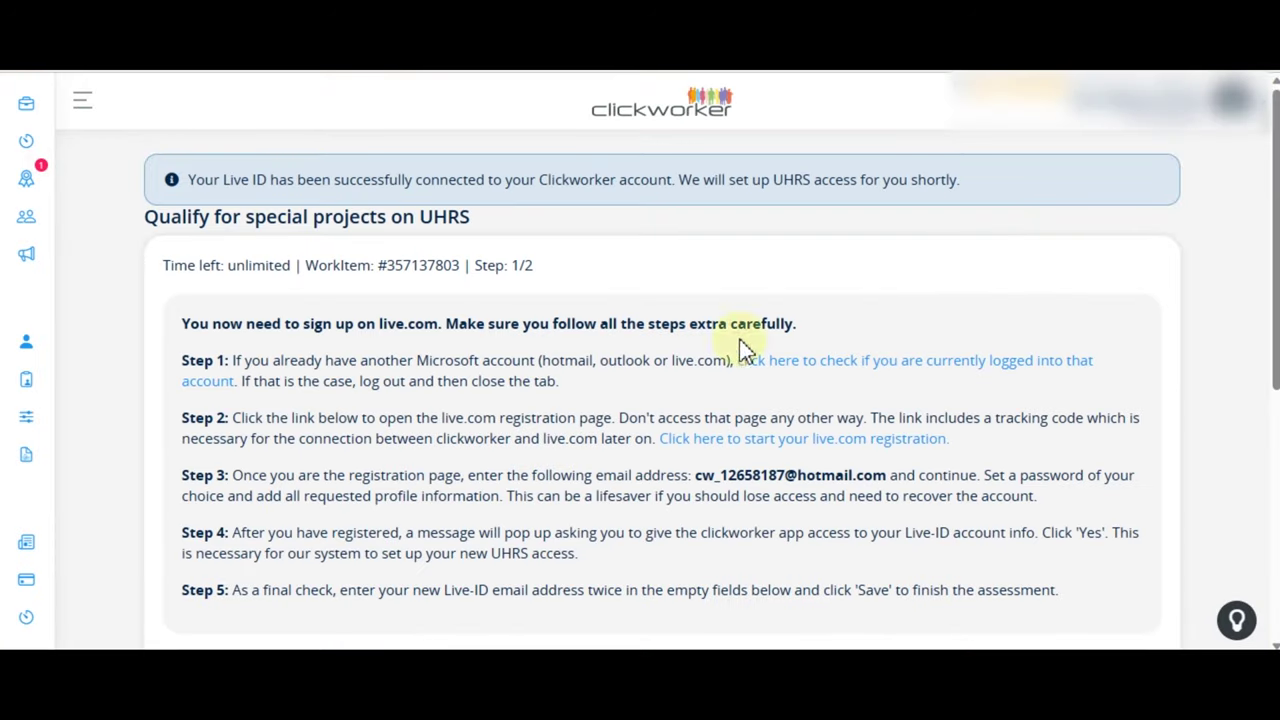
{"action": "triple_click", "coordinate": [548, 184]}
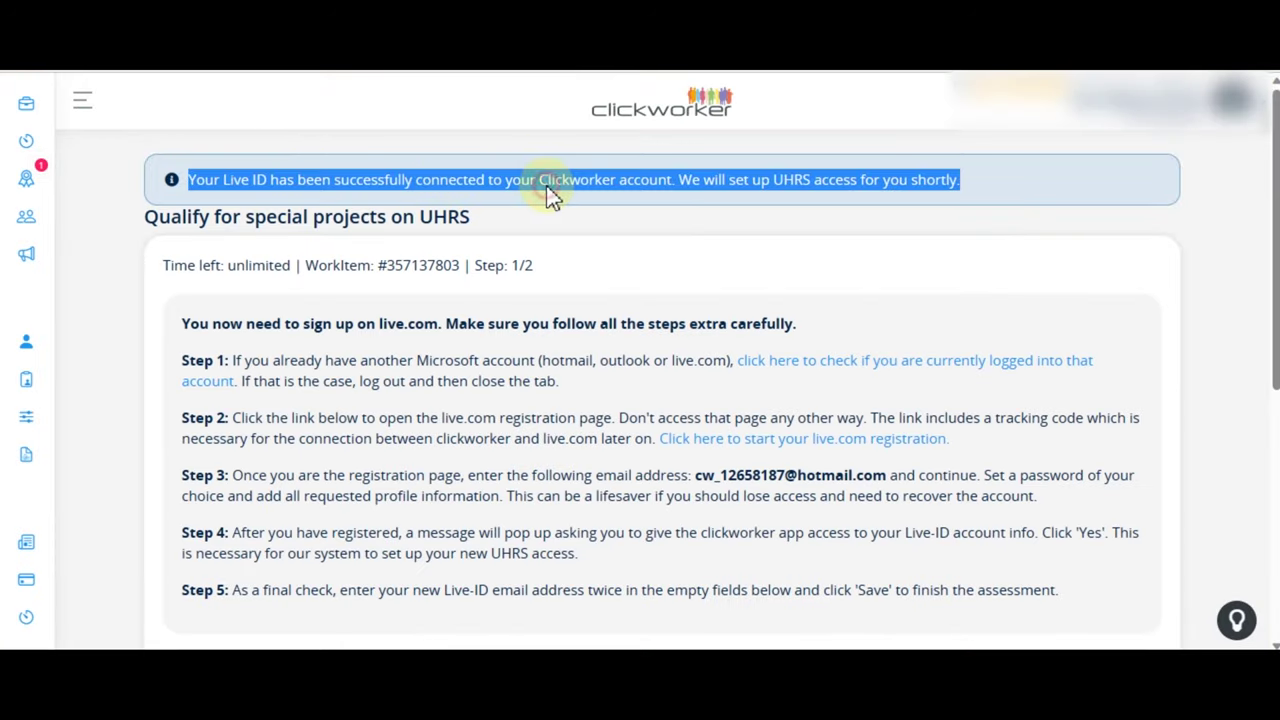
{"action": "left_click", "coordinate": [768, 208]}
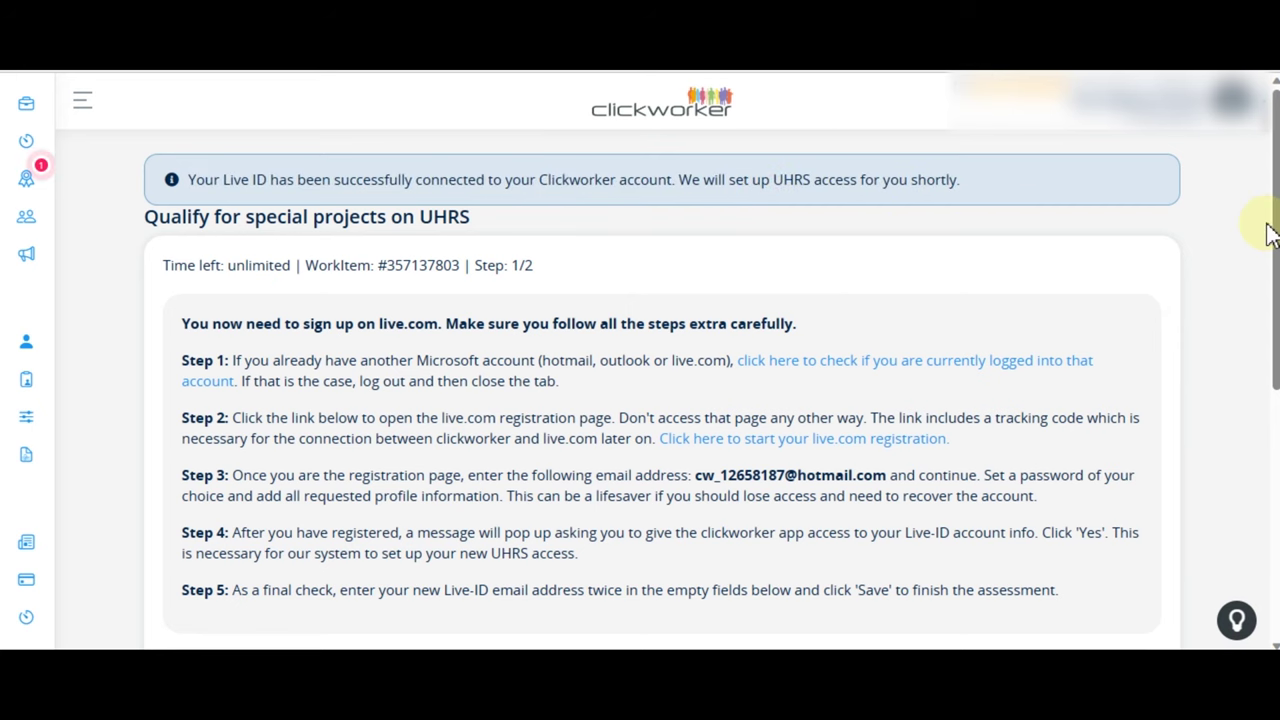
Fill in the assigned Live-ID e-mail address in both Login Test fields and save the assessment step.
{"action": "scroll", "coordinate": [1272, 229], "scroll_direction": "down", "scroll_amount": 3}
{"action": "scroll", "coordinate": [660, 400], "scroll_direction": "down", "scroll_amount": 2}
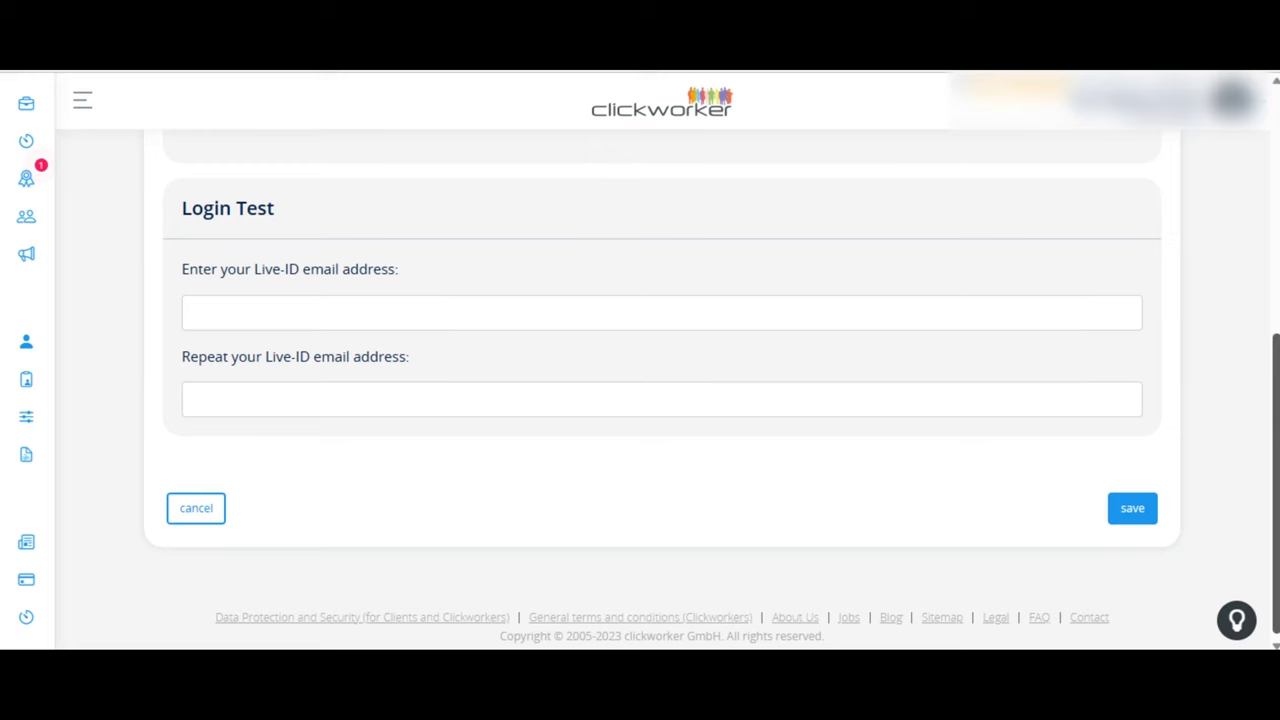
{"action": "left_click", "coordinate": [394, 403]}
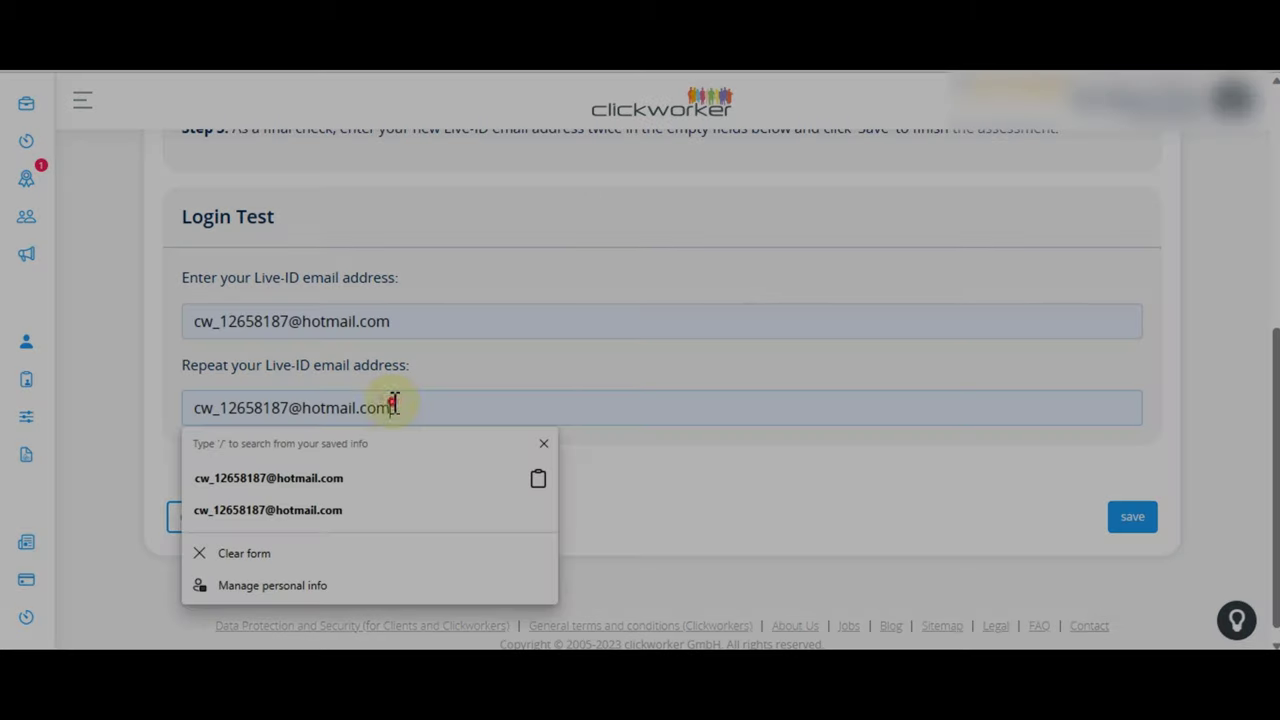
{"action": "double_click", "coordinate": [400, 405]}
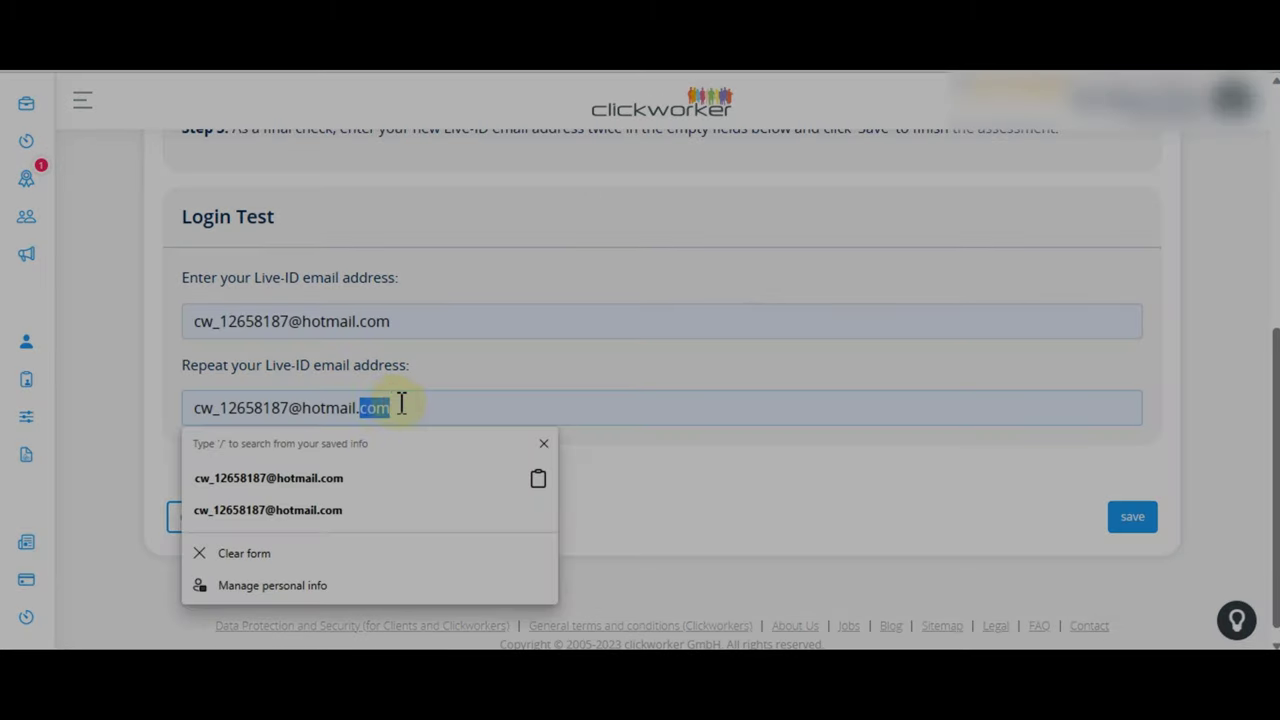
{"action": "left_click", "coordinate": [715, 477]}
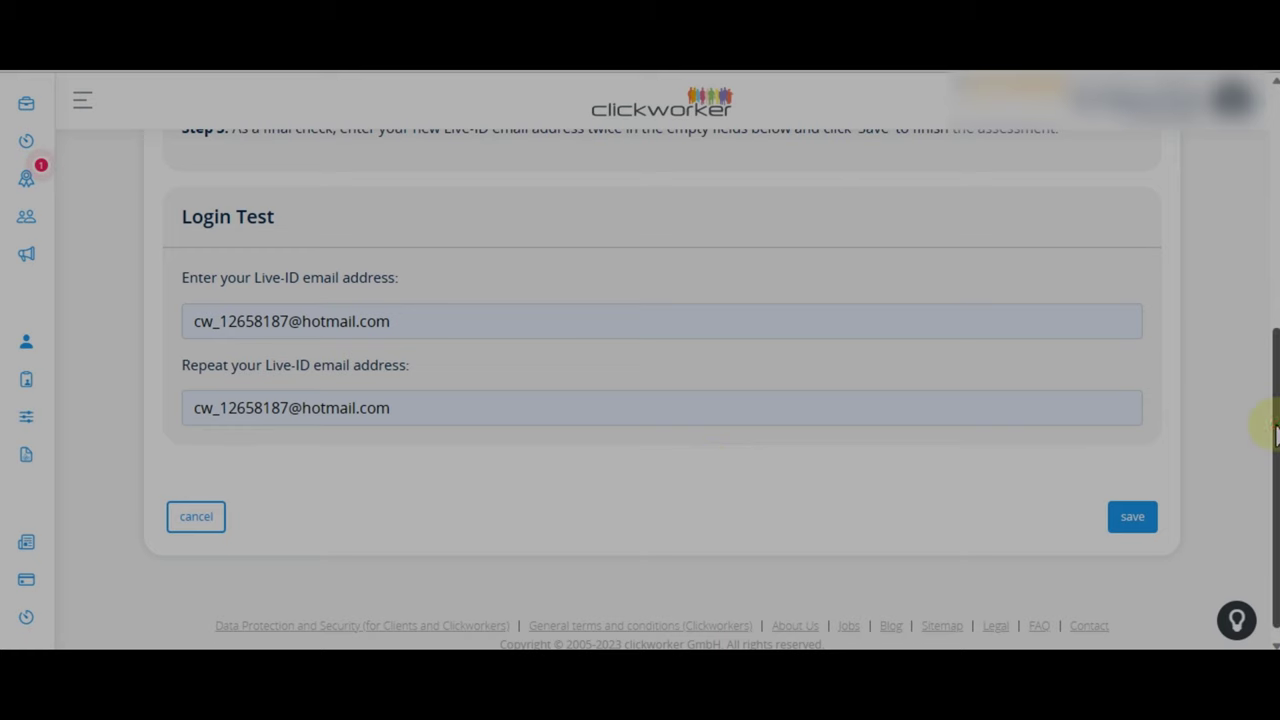
{"action": "left_click_drag", "start_coordinate": [1274, 425], "coordinate": [1274, 325]}
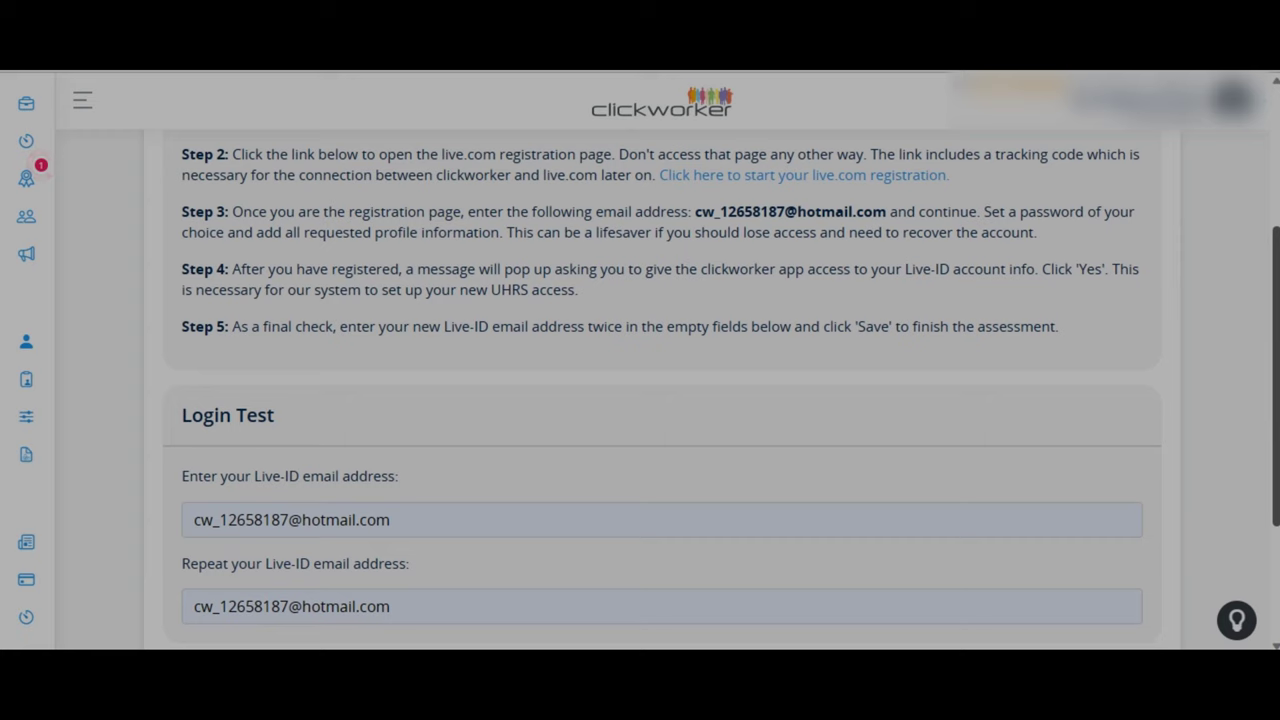
{"action": "scroll", "coordinate": [720, 385], "scroll_direction": "down", "scroll_amount": 2}
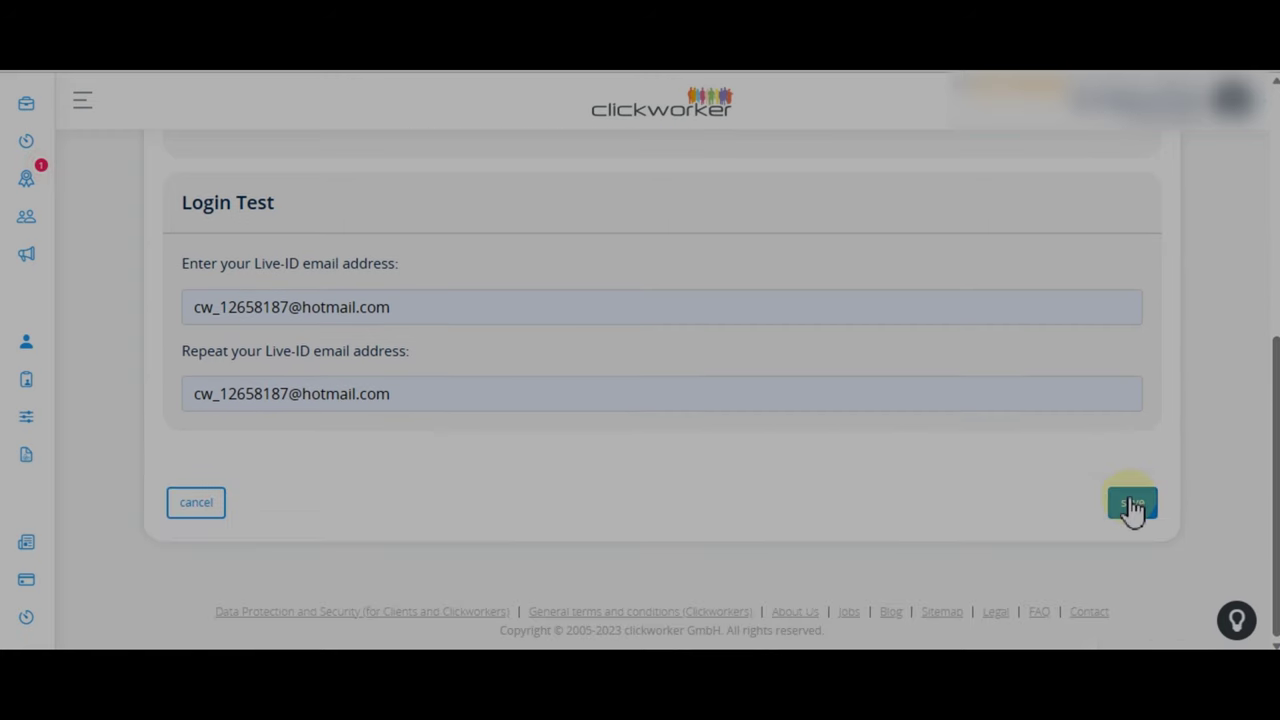
{"action": "left_click", "coordinate": [1133, 506]}
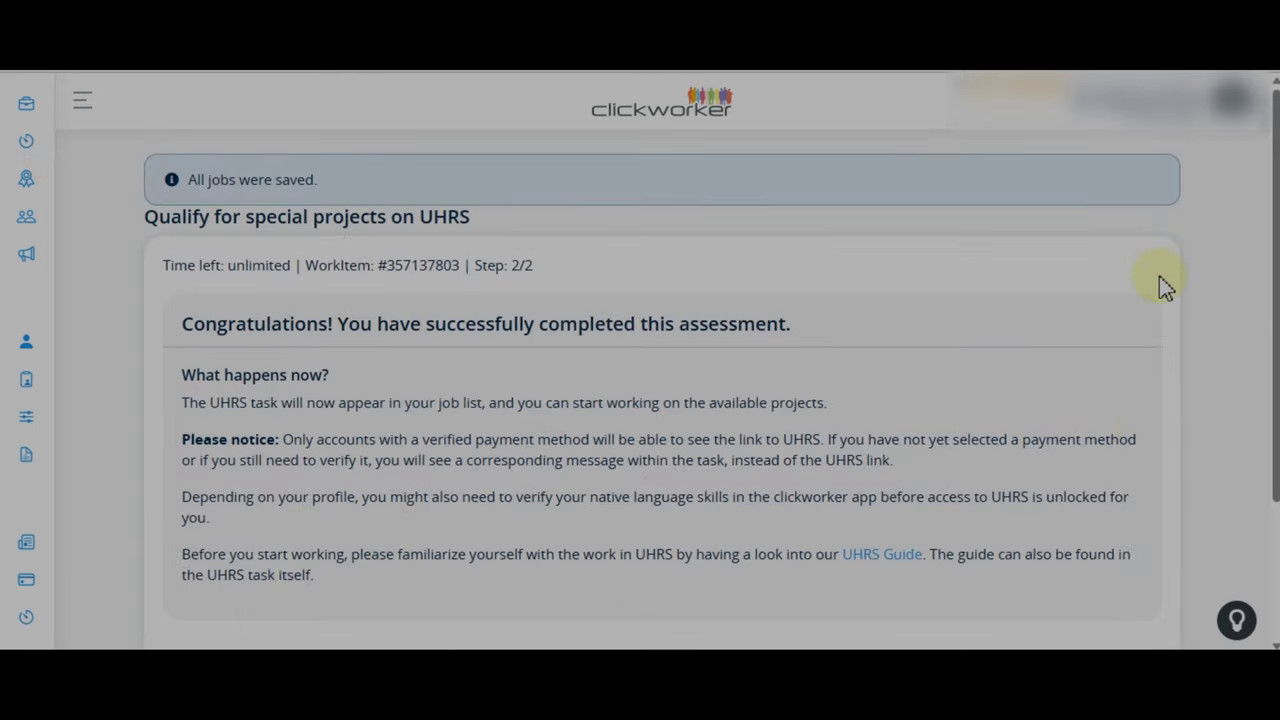
Leave the finished UHRS assessment's last page and review the available and completed assessments.
{"action": "scroll", "coordinate": [660, 400], "scroll_direction": "down", "scroll_amount": 2}
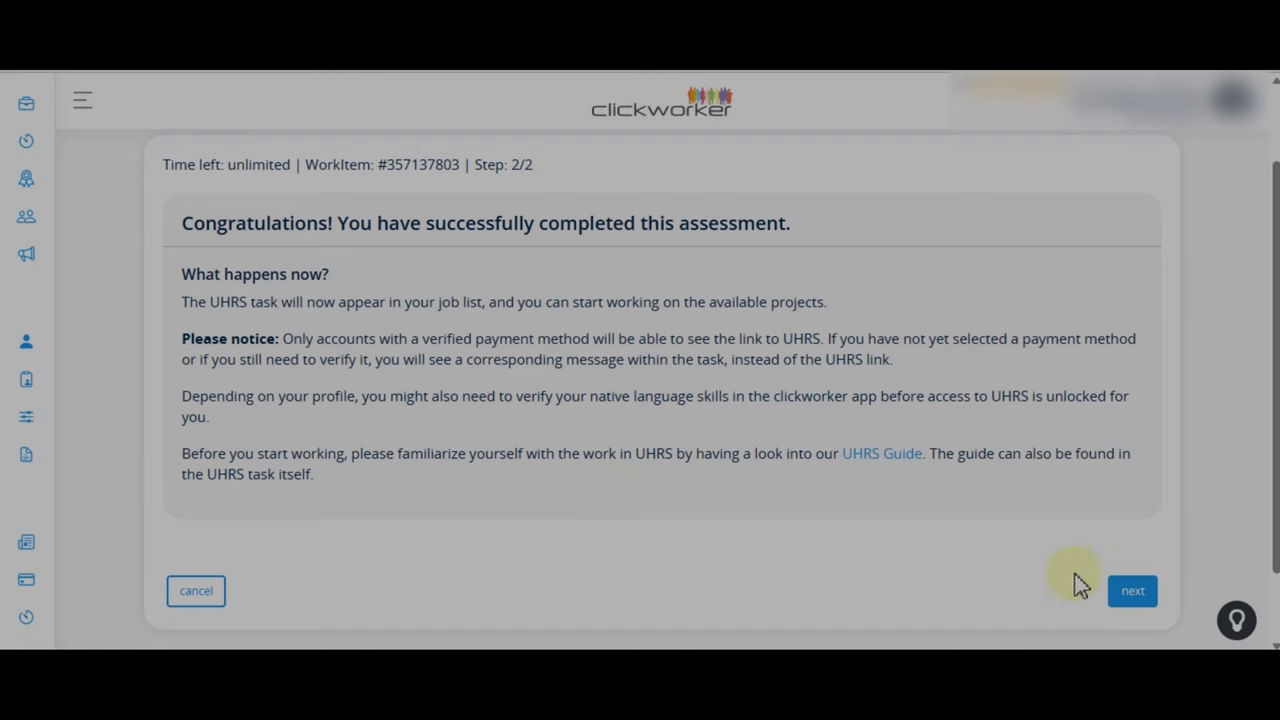
{"action": "left_click", "coordinate": [1130, 592]}
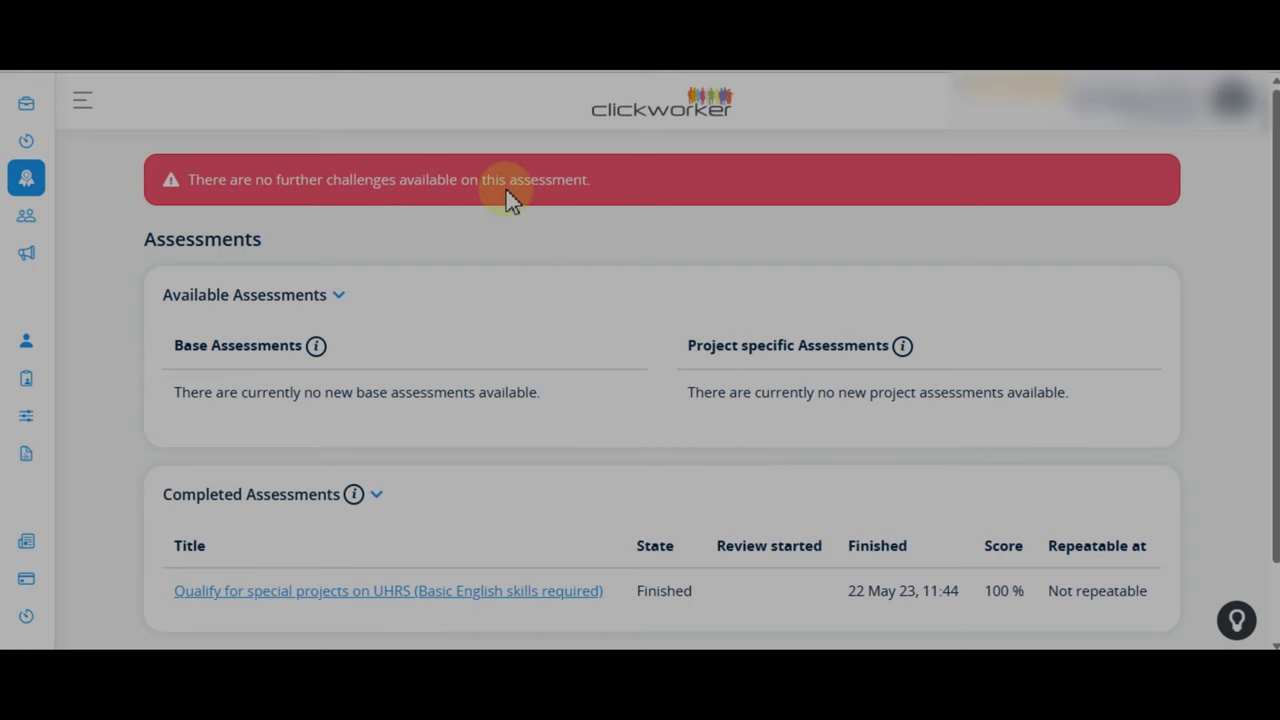
{"action": "mouse_move", "coordinate": [902, 345]}
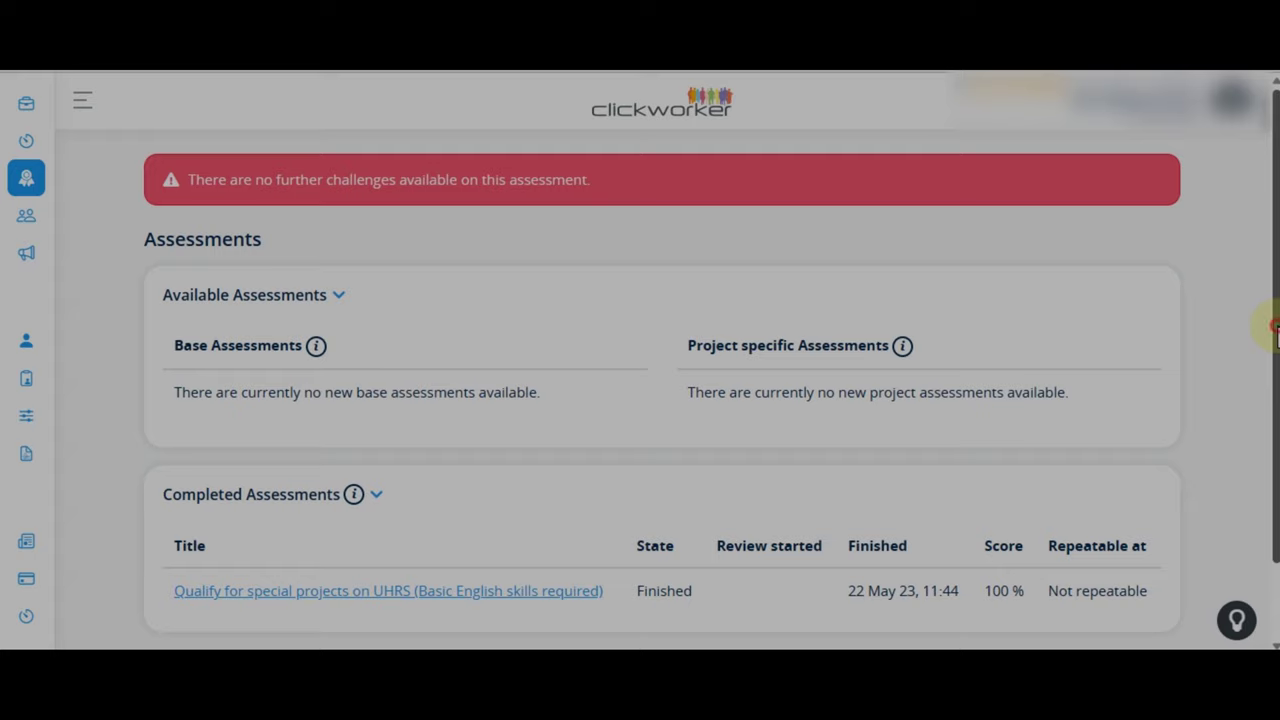
{"action": "scroll", "coordinate": [1276, 330], "scroll_direction": "down", "scroll_amount": 2}
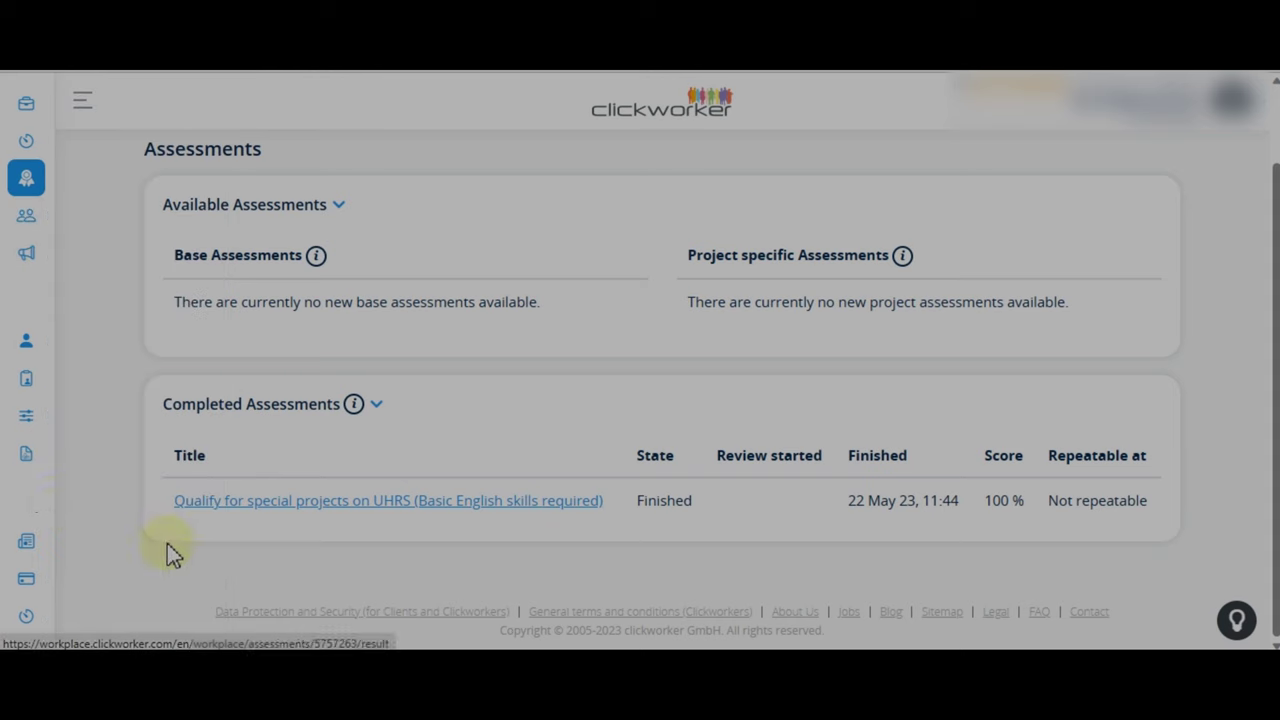
Open the payment details and look at the form for adding a PayPal account as payment method.
{"action": "mouse_move", "coordinate": [23, 506]}
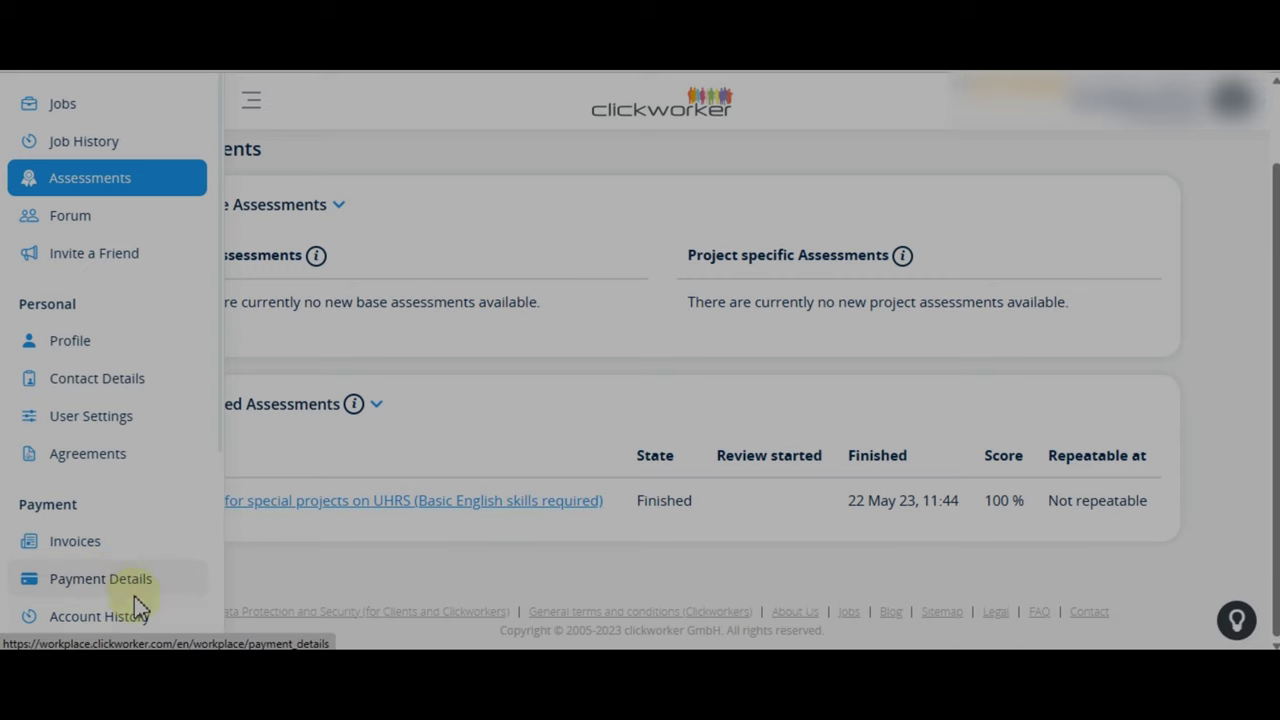
{"action": "mouse_move", "coordinate": [29, 590]}
{"action": "left_click", "coordinate": [70, 588]}
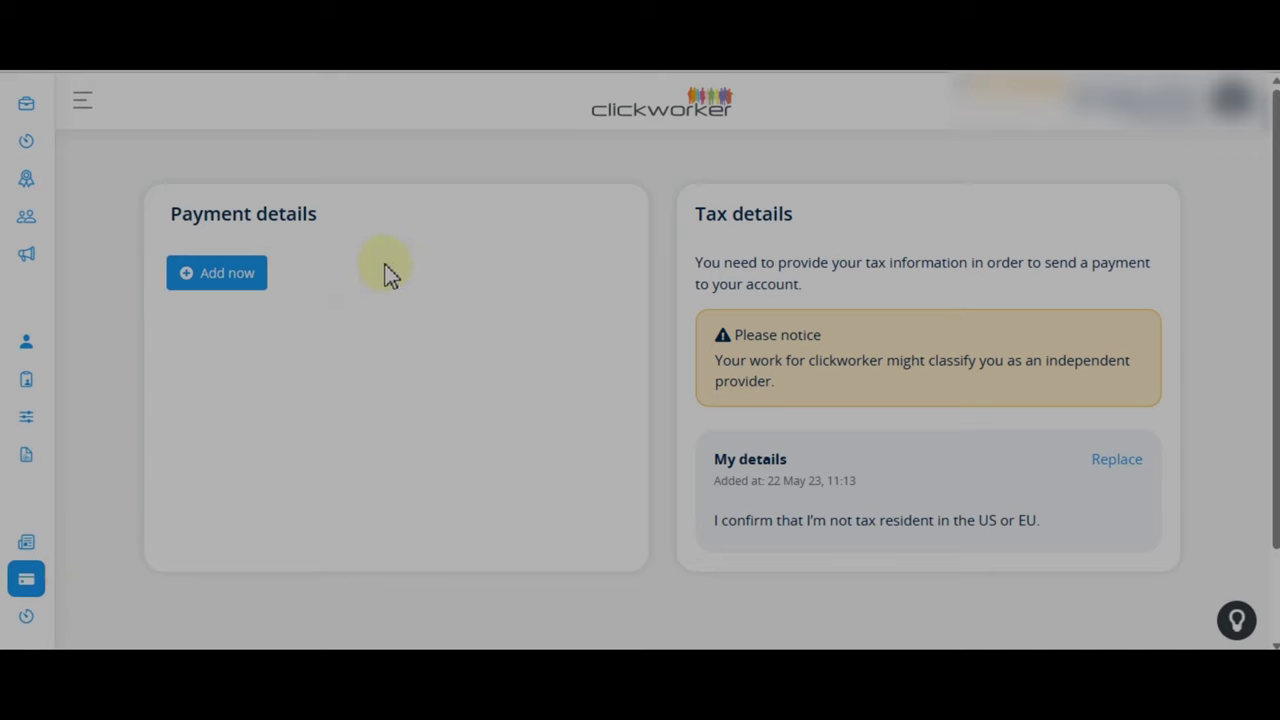
{"action": "left_click", "coordinate": [231, 285]}
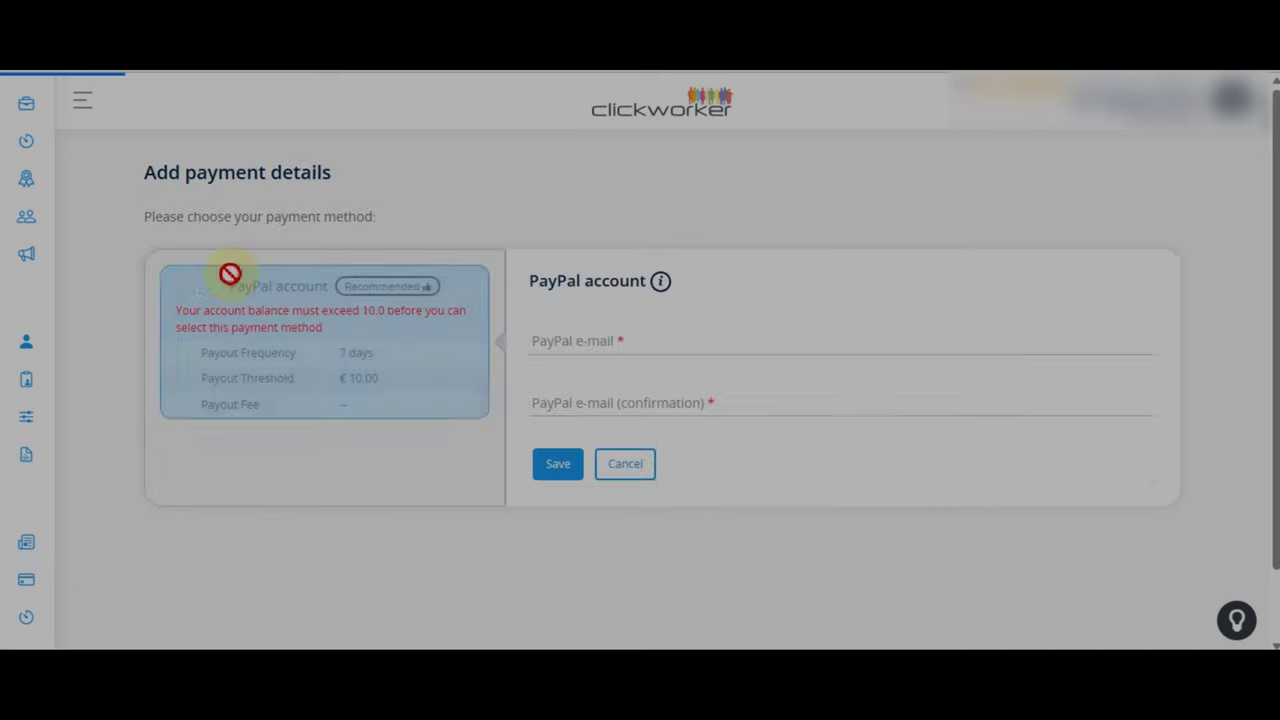
{"action": "left_click", "coordinate": [585, 340]}
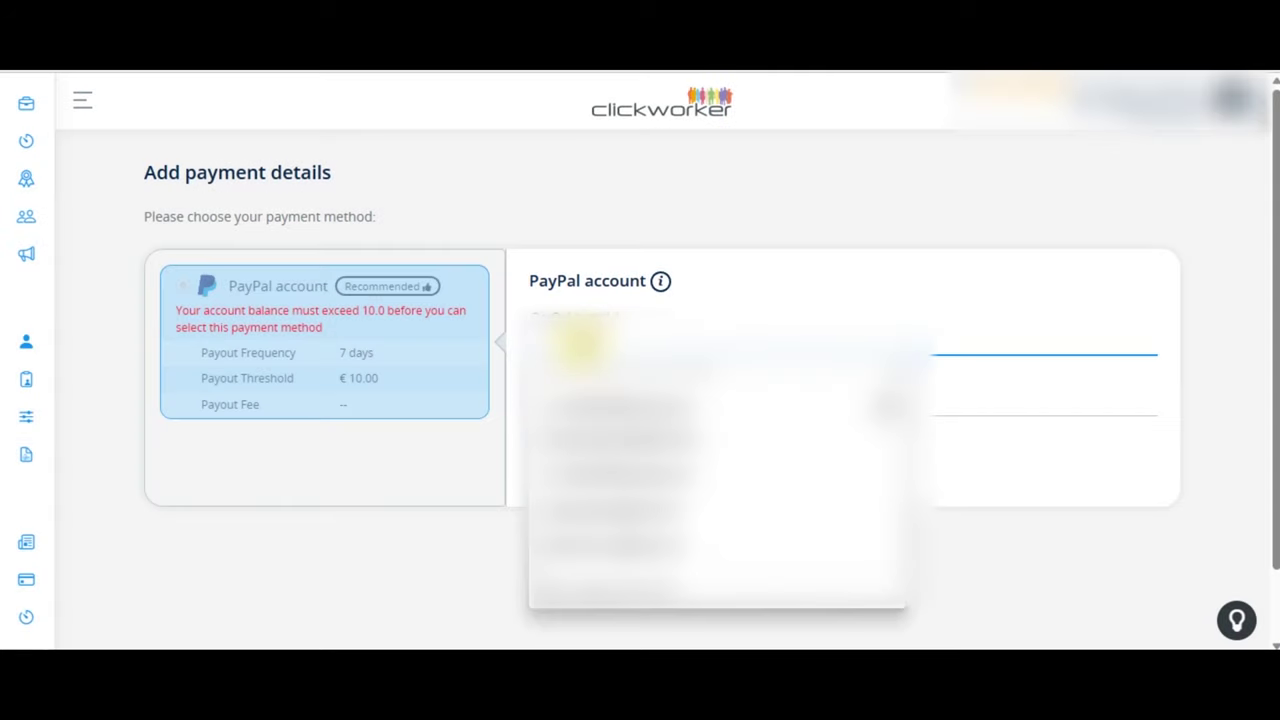
{"action": "left_click", "coordinate": [388, 505]}
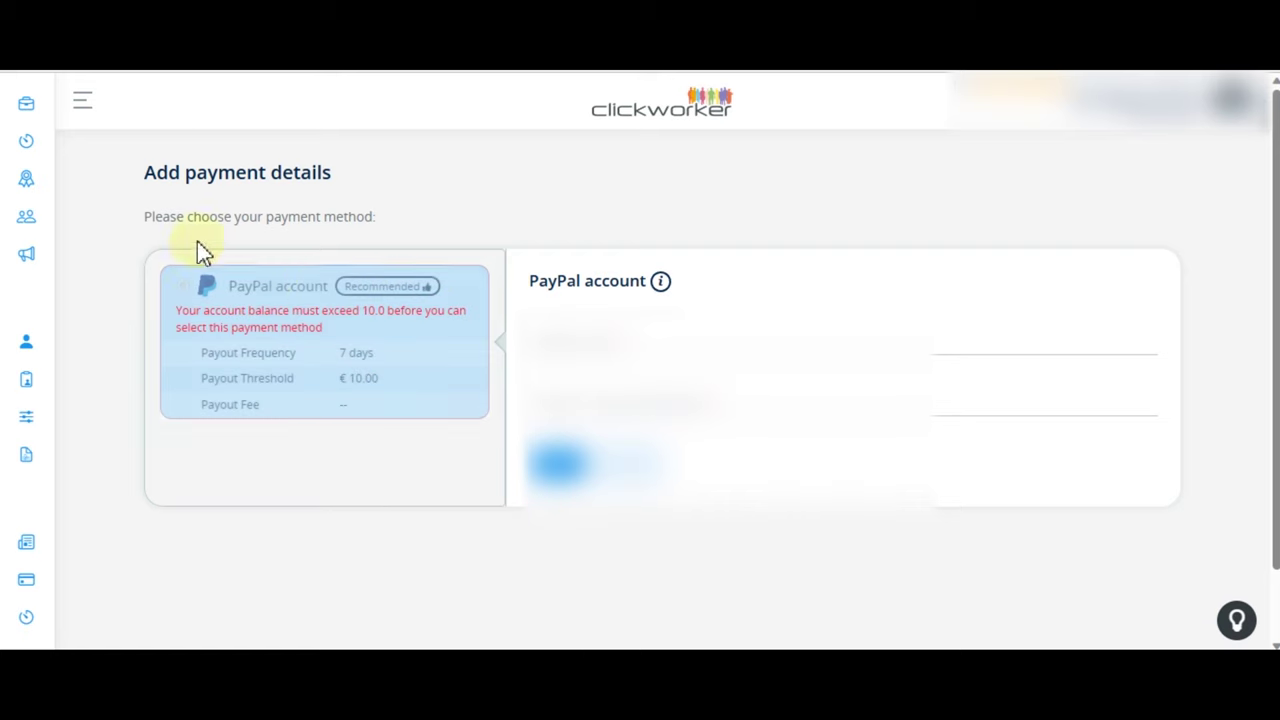
Go to the jobs overview and open the featured #1 project UHRS.
{"action": "mouse_move", "coordinate": [23, 163]}
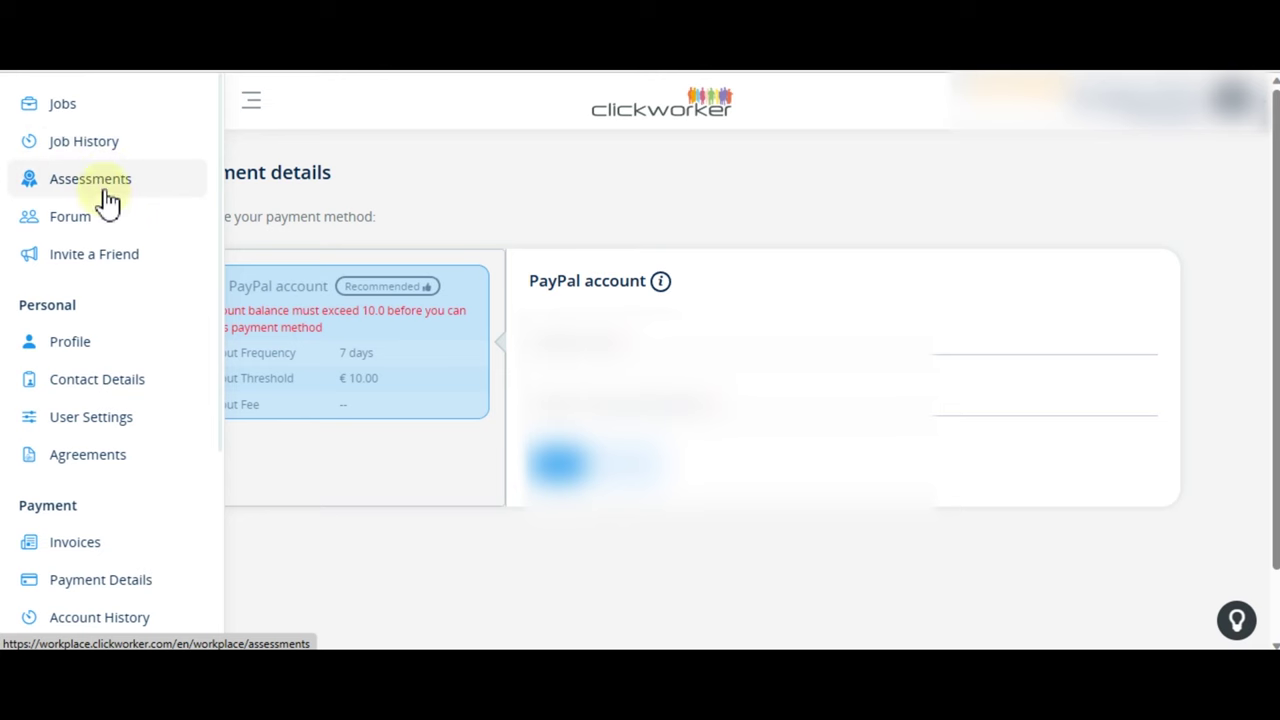
{"action": "left_click", "coordinate": [91, 113]}
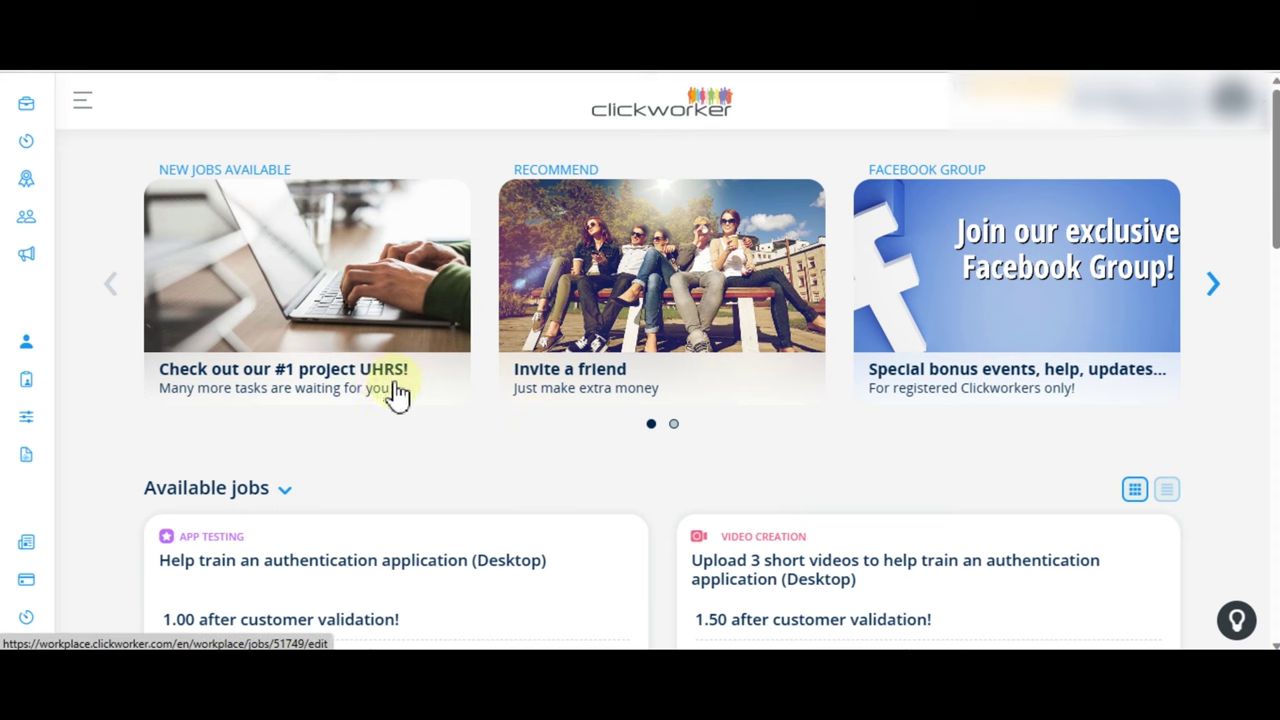
{"action": "left_click", "coordinate": [286, 318]}
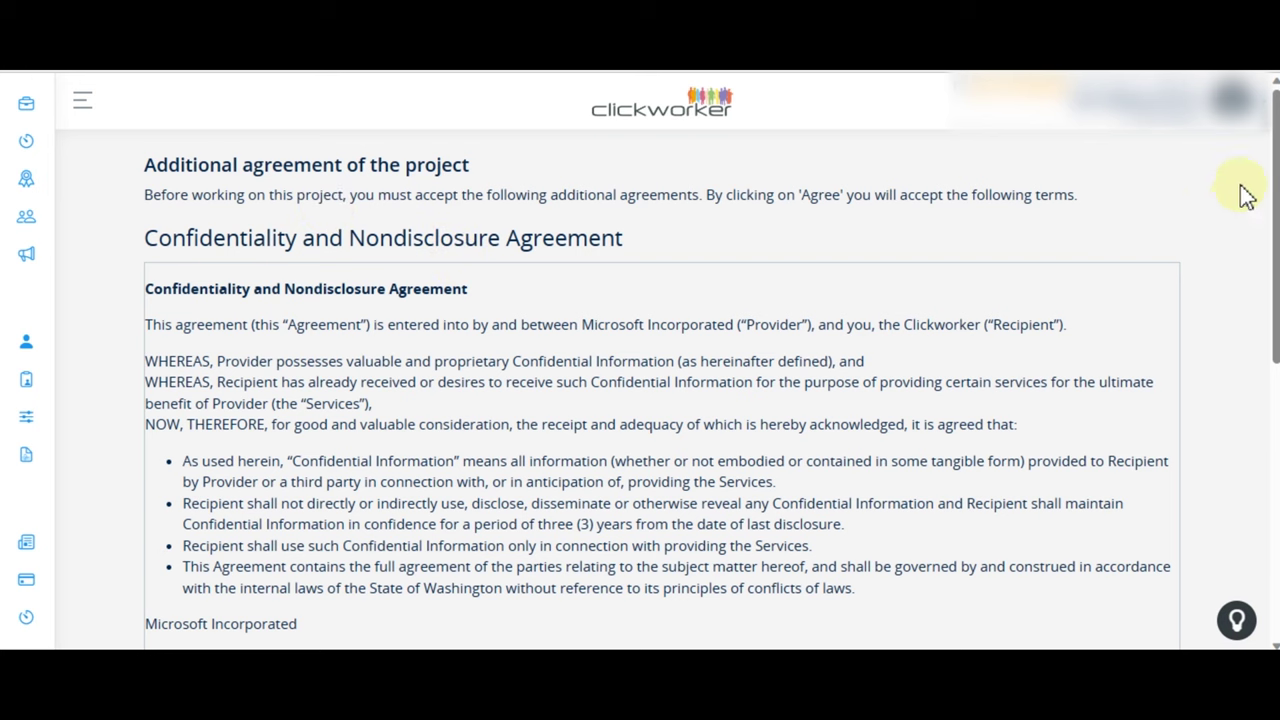
Agree to the UHRS project's additional agreements and confirm its instructions.
{"action": "left_click_drag", "start_coordinate": [1274, 172], "coordinate": [1276, 447]}
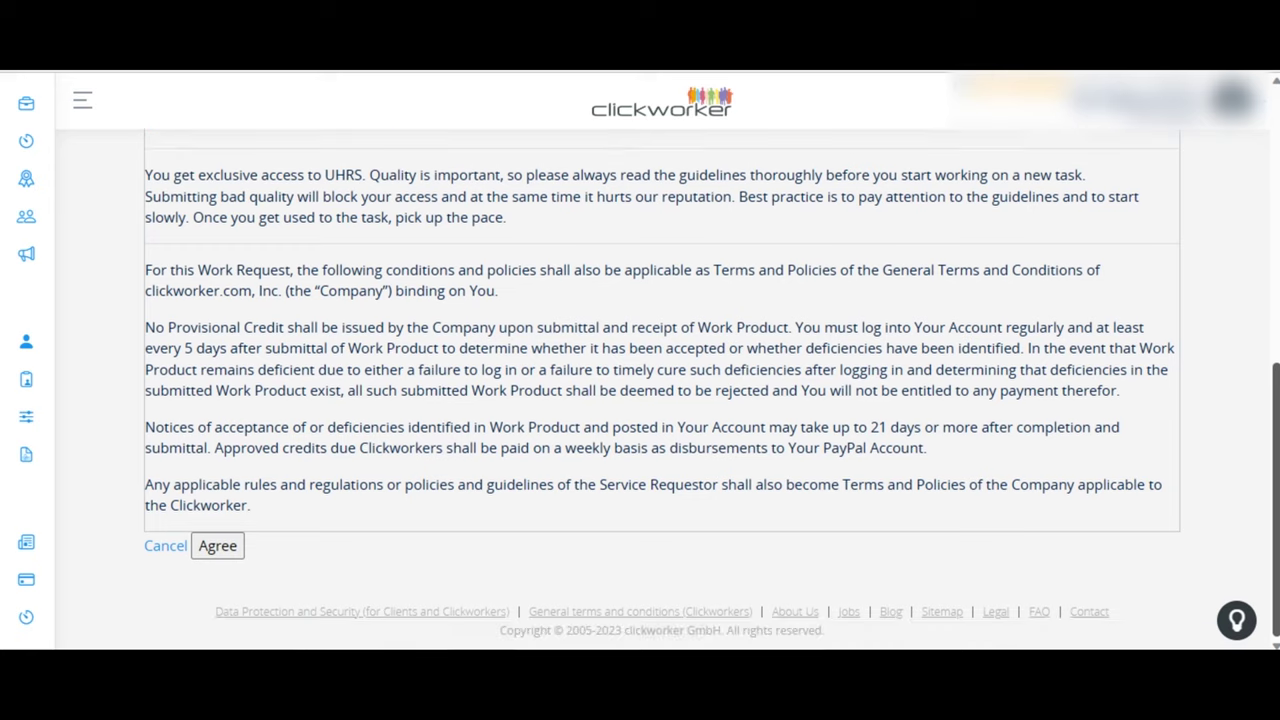
{"action": "left_click", "coordinate": [220, 547]}
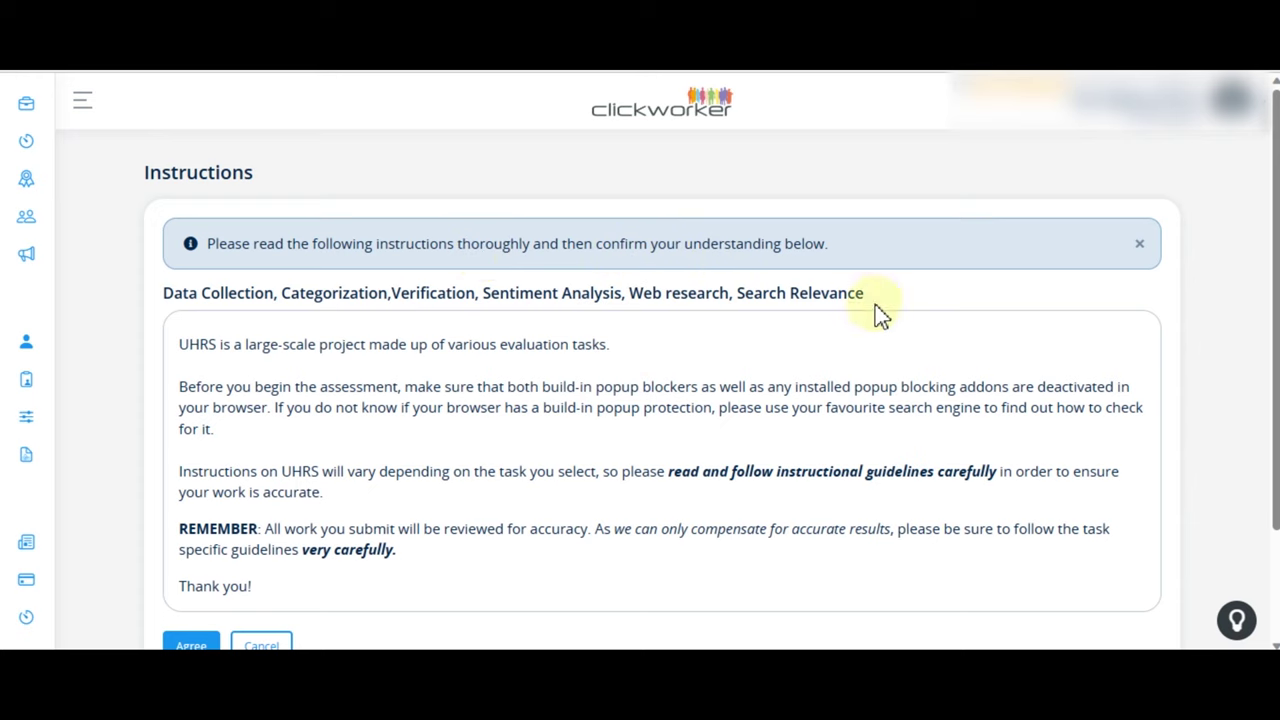
{"action": "scroll", "coordinate": [1274, 320], "scroll_direction": "down", "scroll_amount": 1}
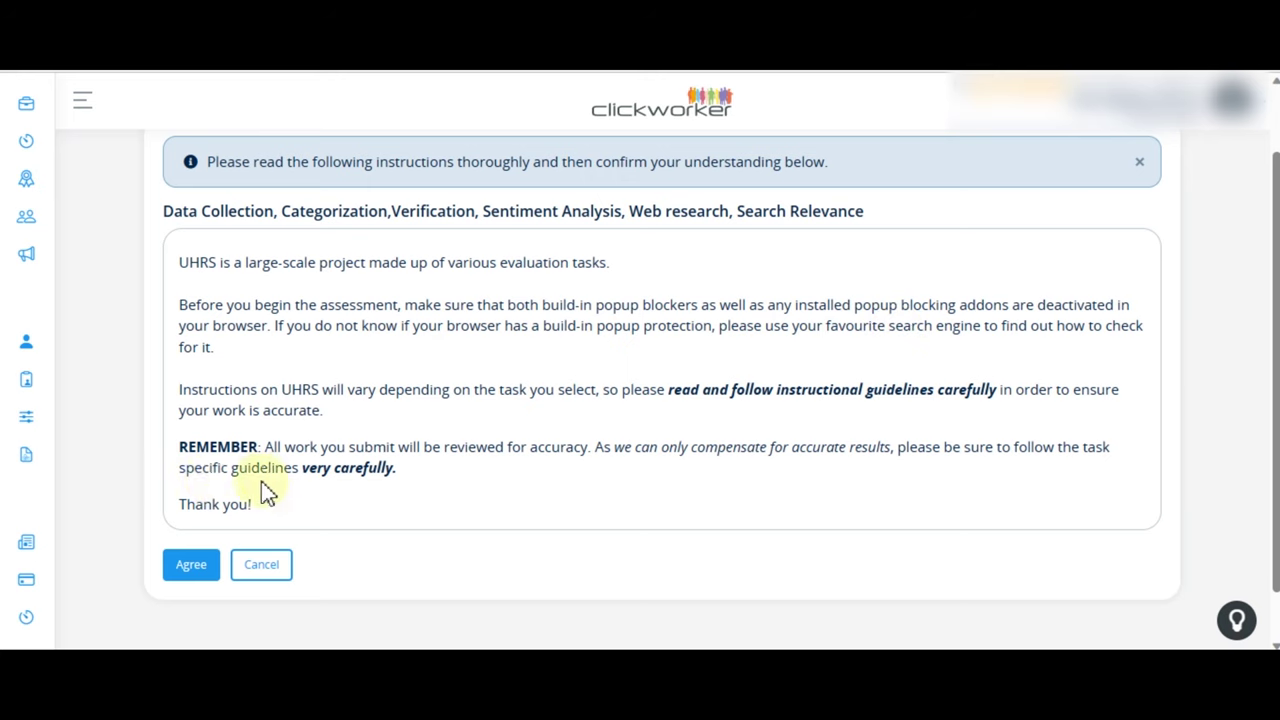
{"action": "left_click", "coordinate": [181, 553]}
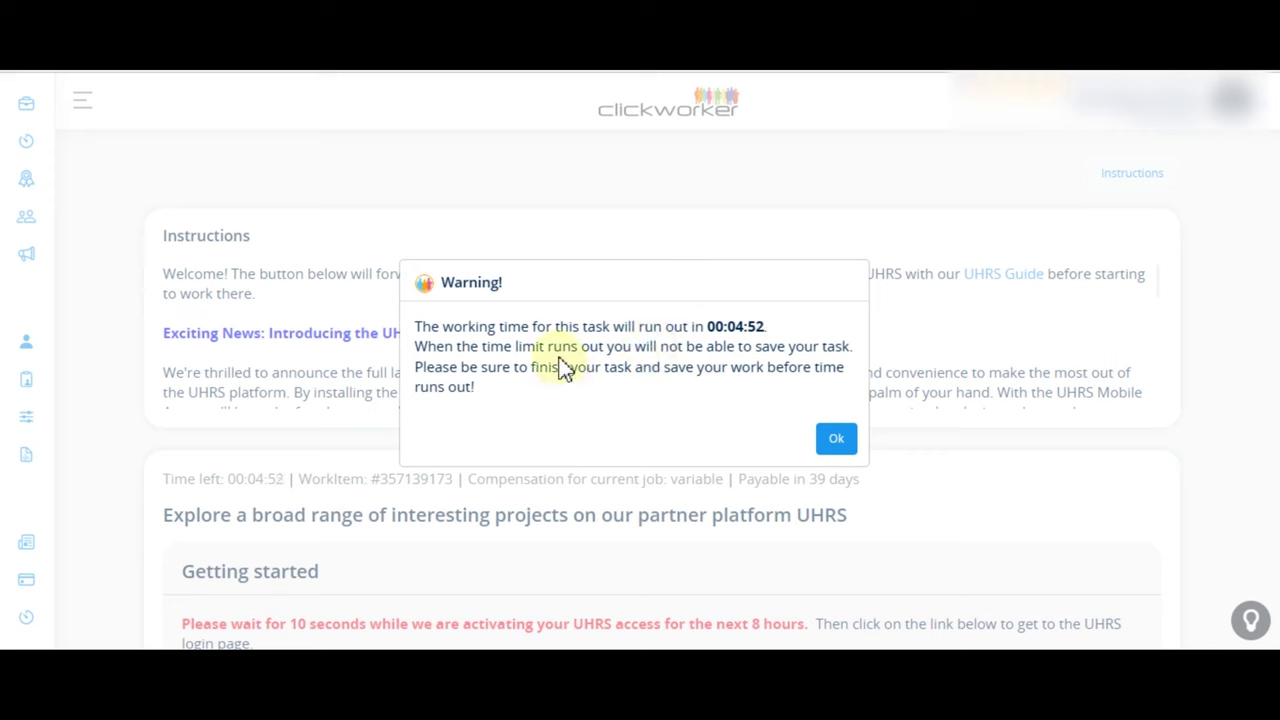
Dismiss the working-time warning, review the Getting started instructions, and open the UHRS login site.
{"action": "left_click", "coordinate": [830, 440]}
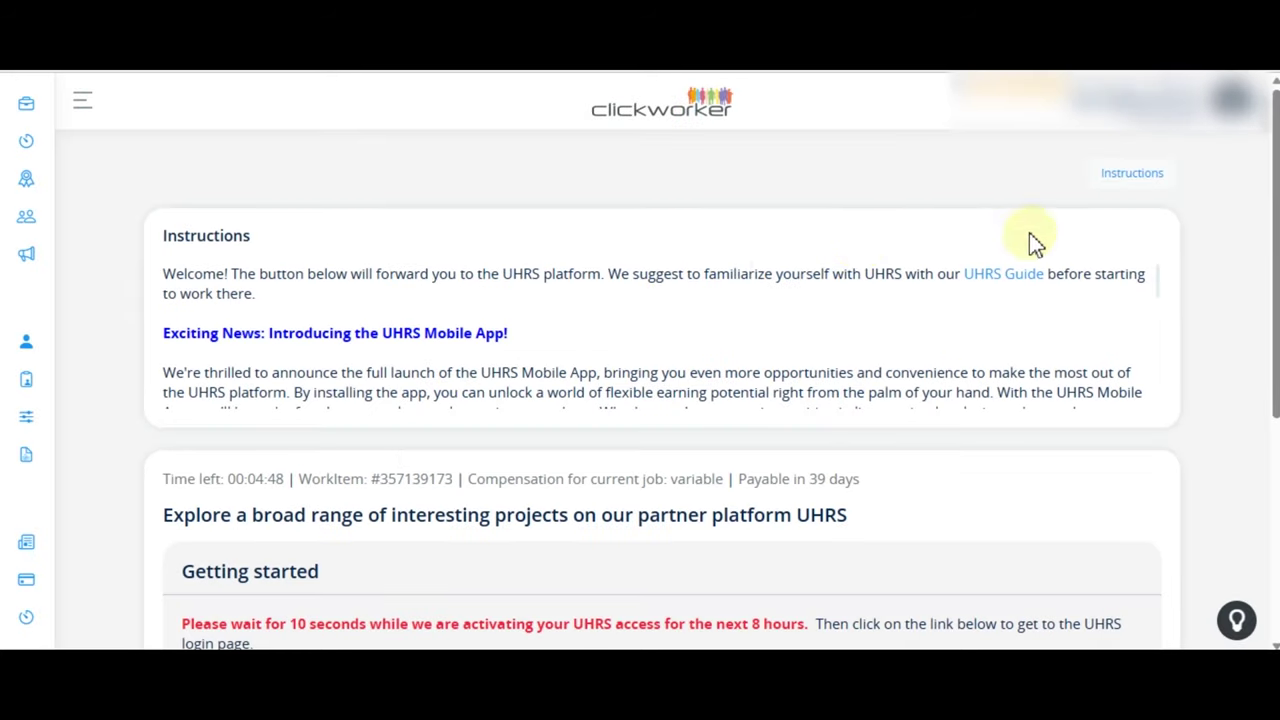
{"action": "scroll", "coordinate": [660, 400], "scroll_direction": "down", "scroll_amount": 1}
{"action": "scroll", "coordinate": [660, 400], "scroll_direction": "down", "scroll_amount": 1}
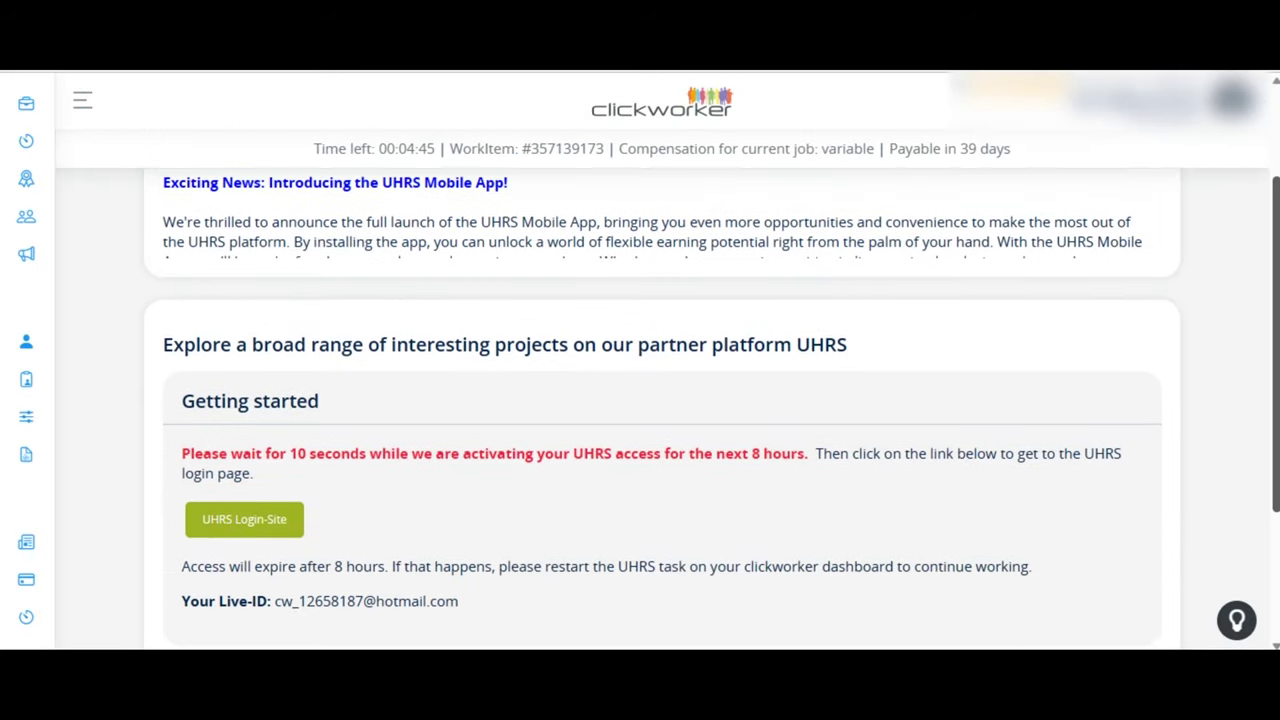
{"action": "scroll", "coordinate": [660, 400], "scroll_direction": "down", "scroll_amount": 1}
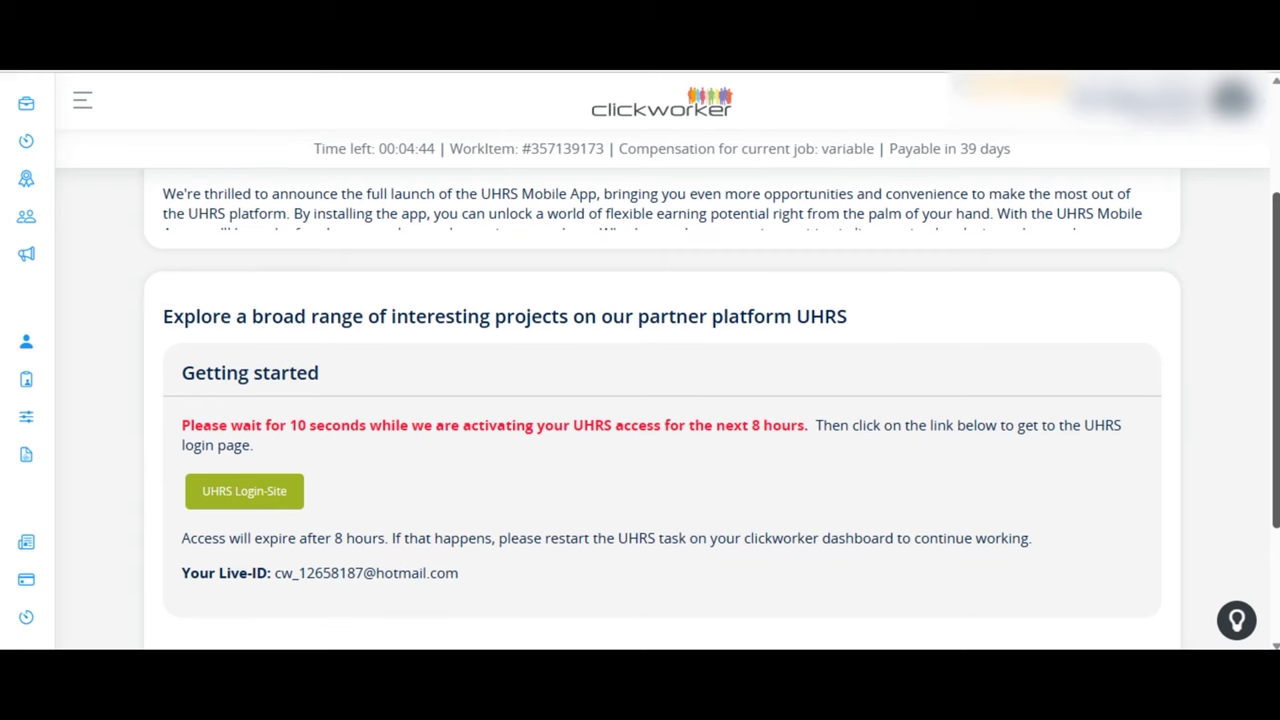
{"action": "scroll", "coordinate": [660, 400], "scroll_direction": "up", "scroll_amount": 1}
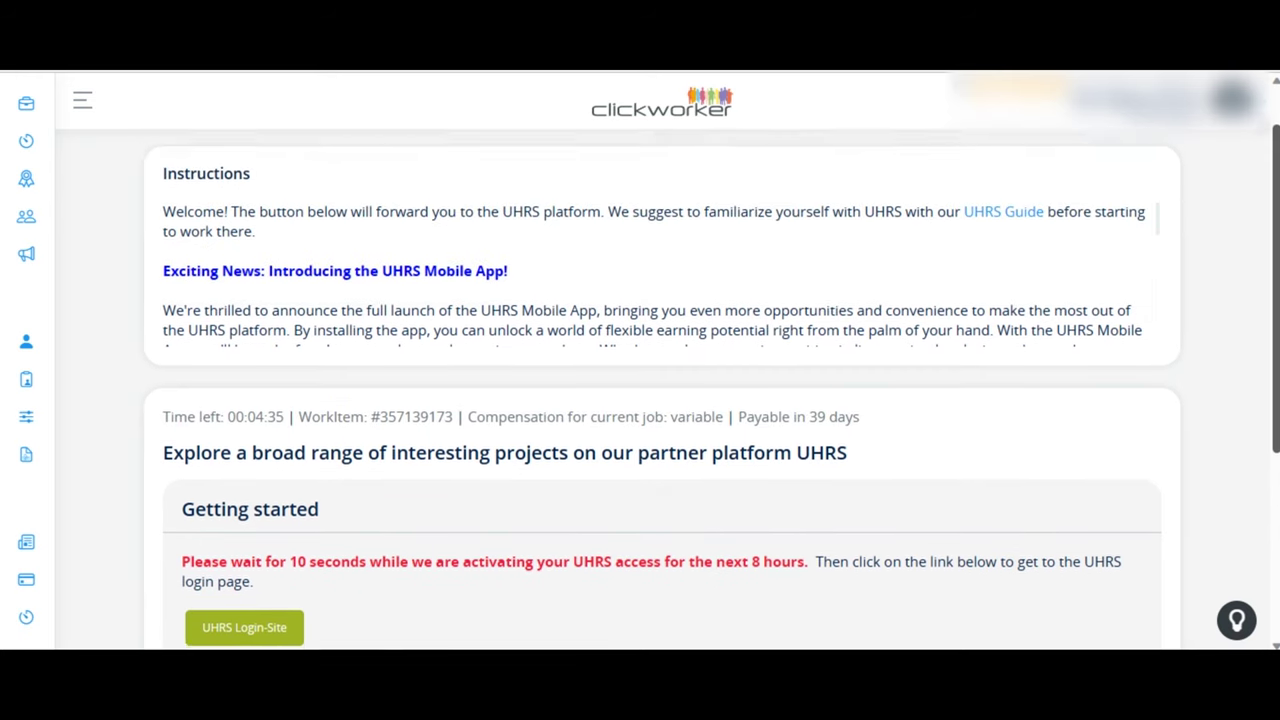
{"action": "scroll", "coordinate": [660, 400], "scroll_direction": "down", "scroll_amount": 1}
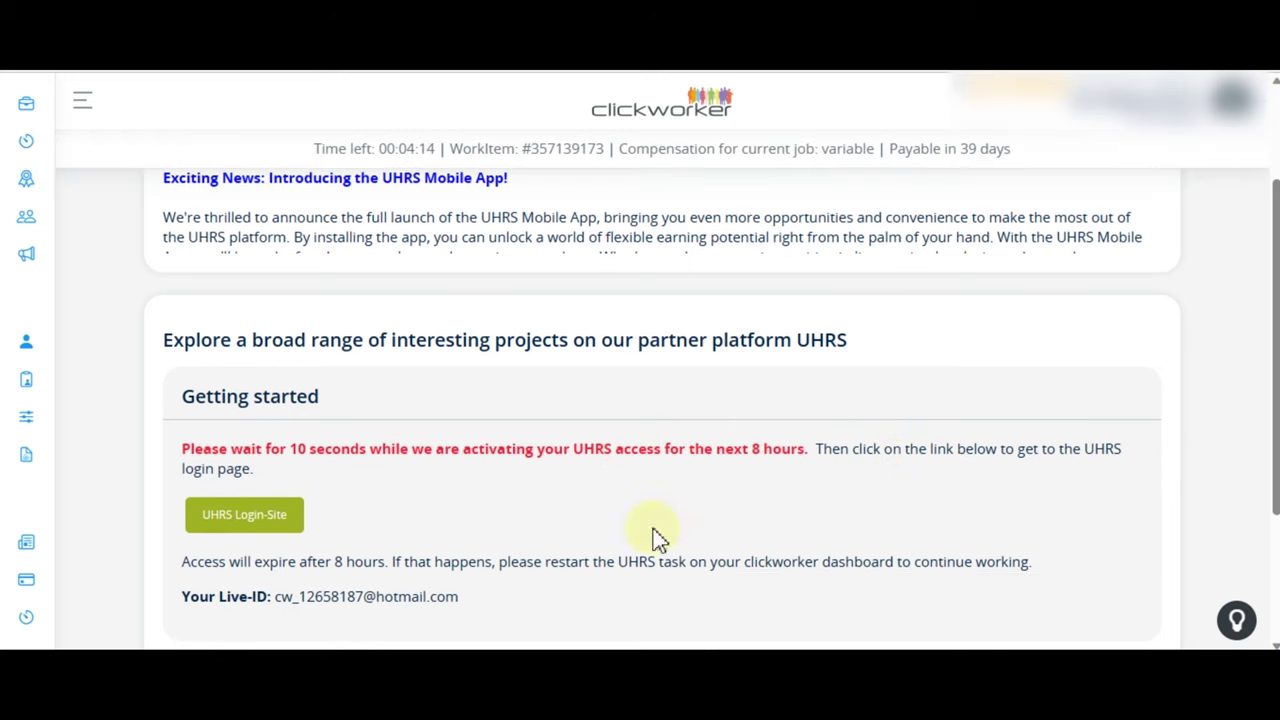
{"action": "left_click", "coordinate": [283, 528]}
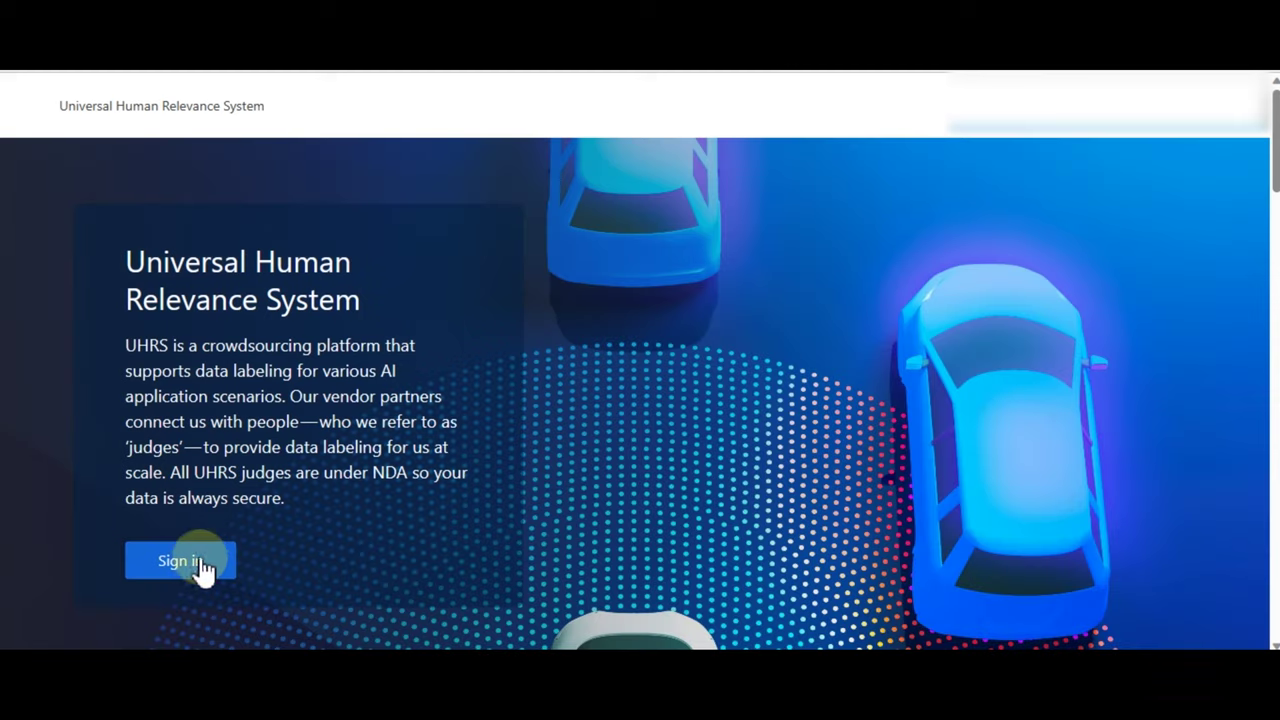
Sign in to UHRS with the assigned Microsoft account and grant UHRS PROD the requested access permissions.
{"action": "left_click", "coordinate": [198, 560]}
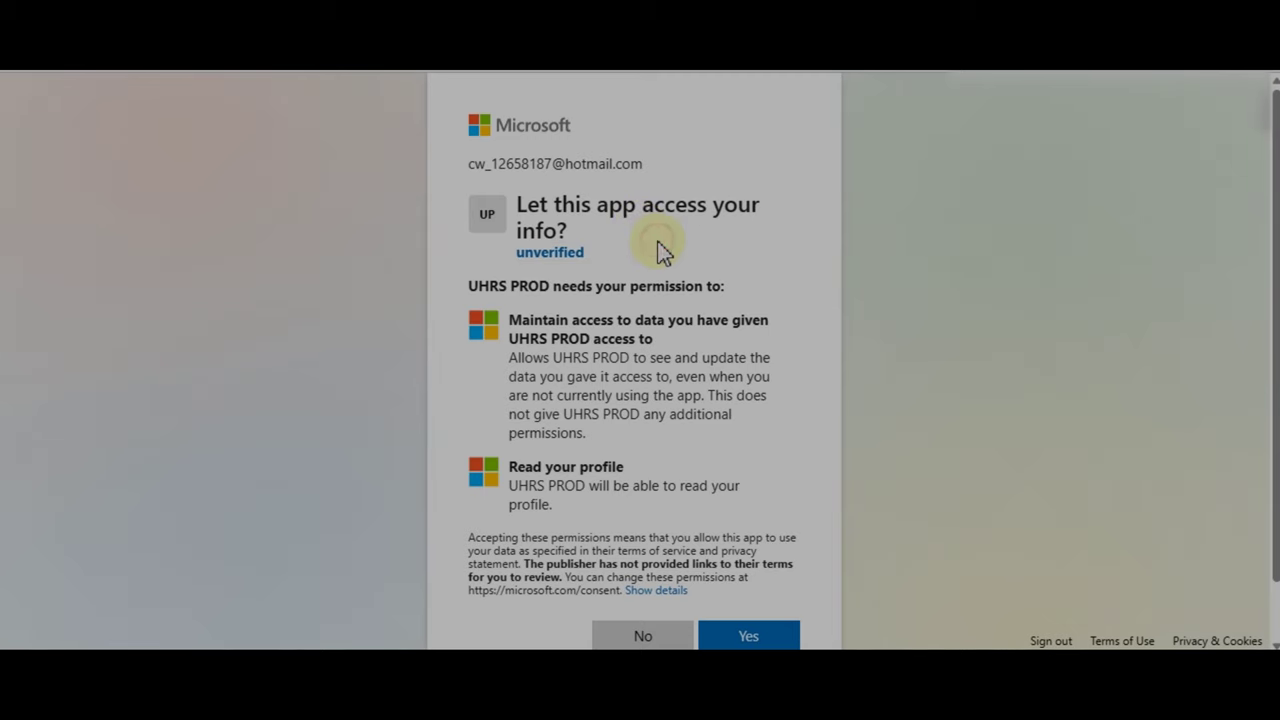
{"action": "triple_click", "coordinate": [587, 167]}
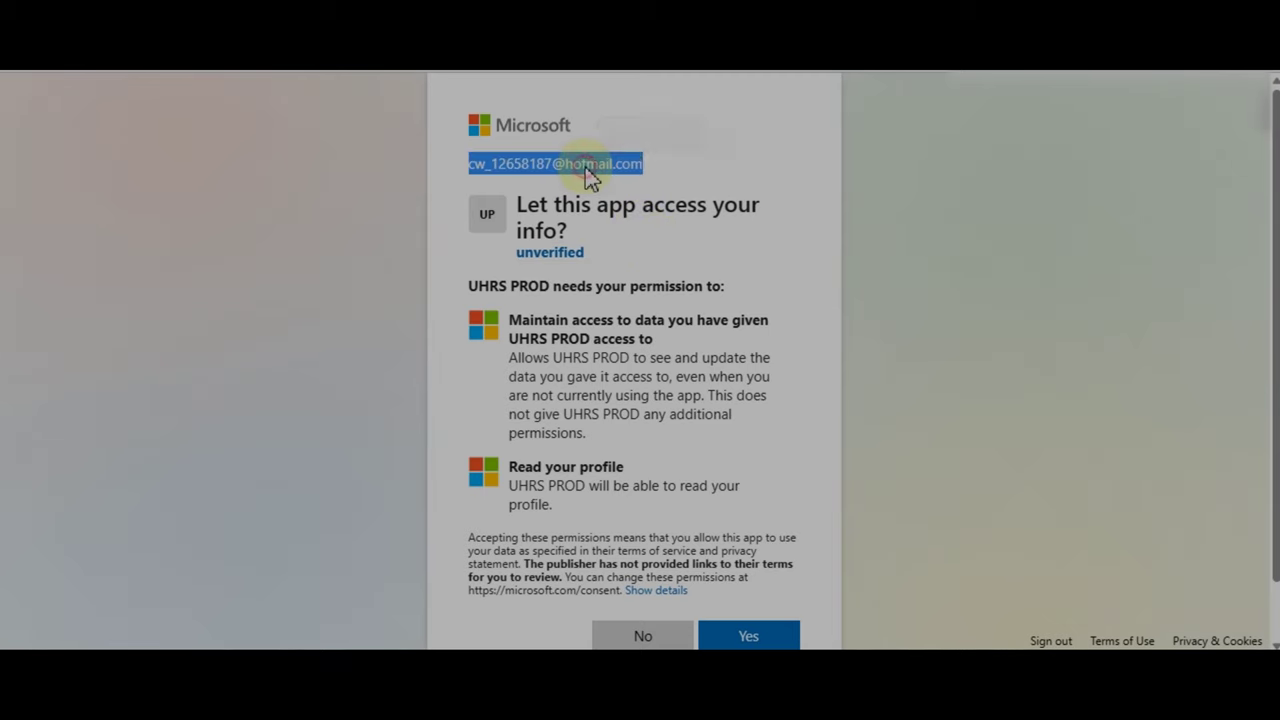
{"action": "left_click", "coordinate": [760, 177]}
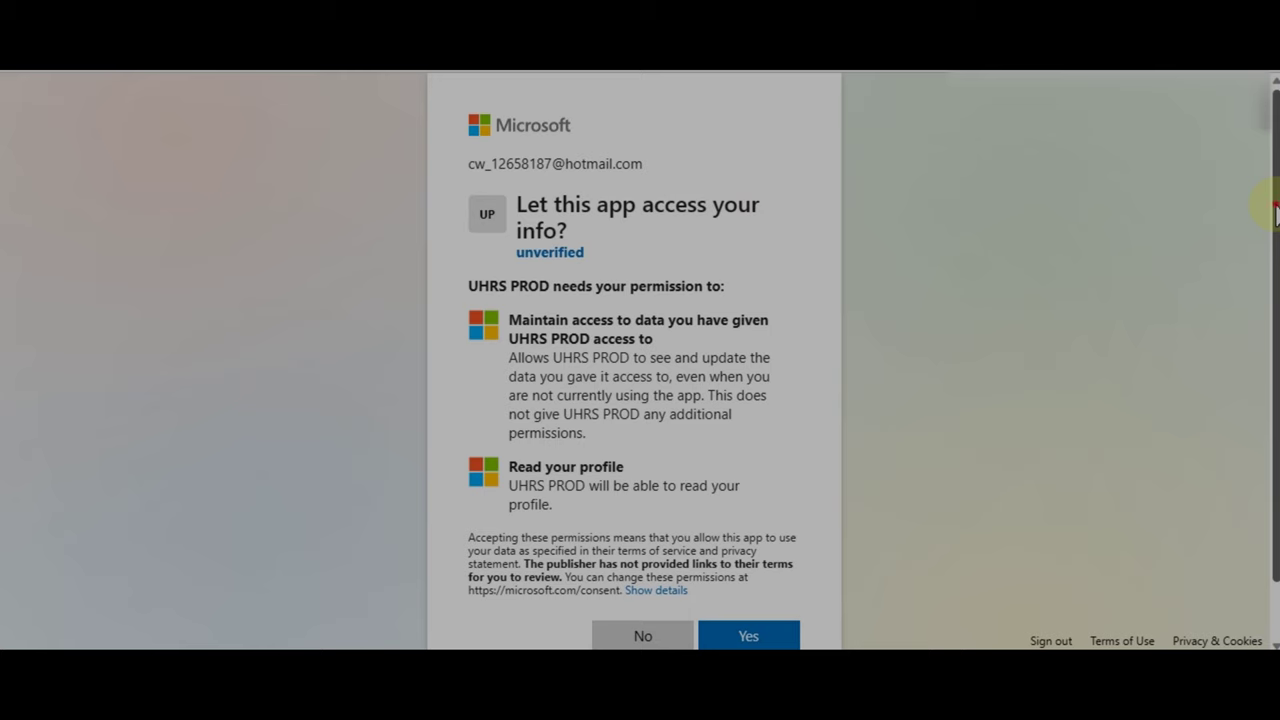
{"action": "scroll", "coordinate": [1276, 212], "scroll_direction": "down", "scroll_amount": 2}
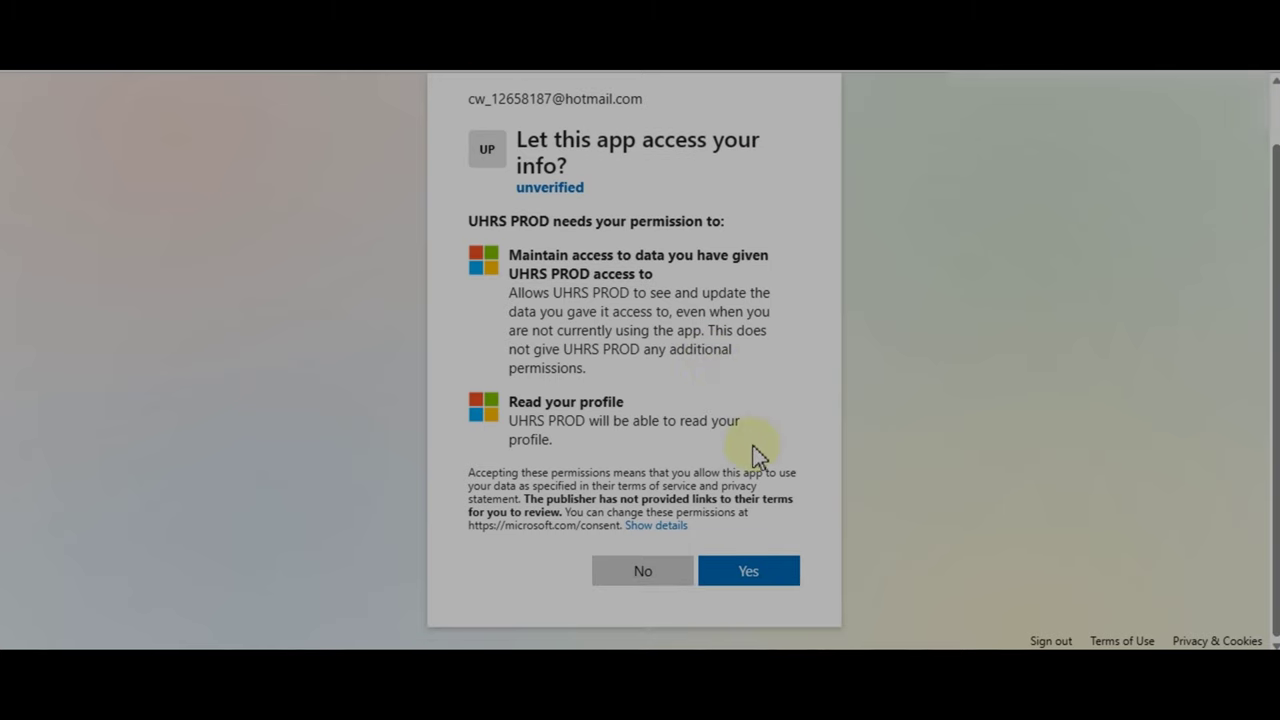
{"action": "left_click", "coordinate": [749, 572]}
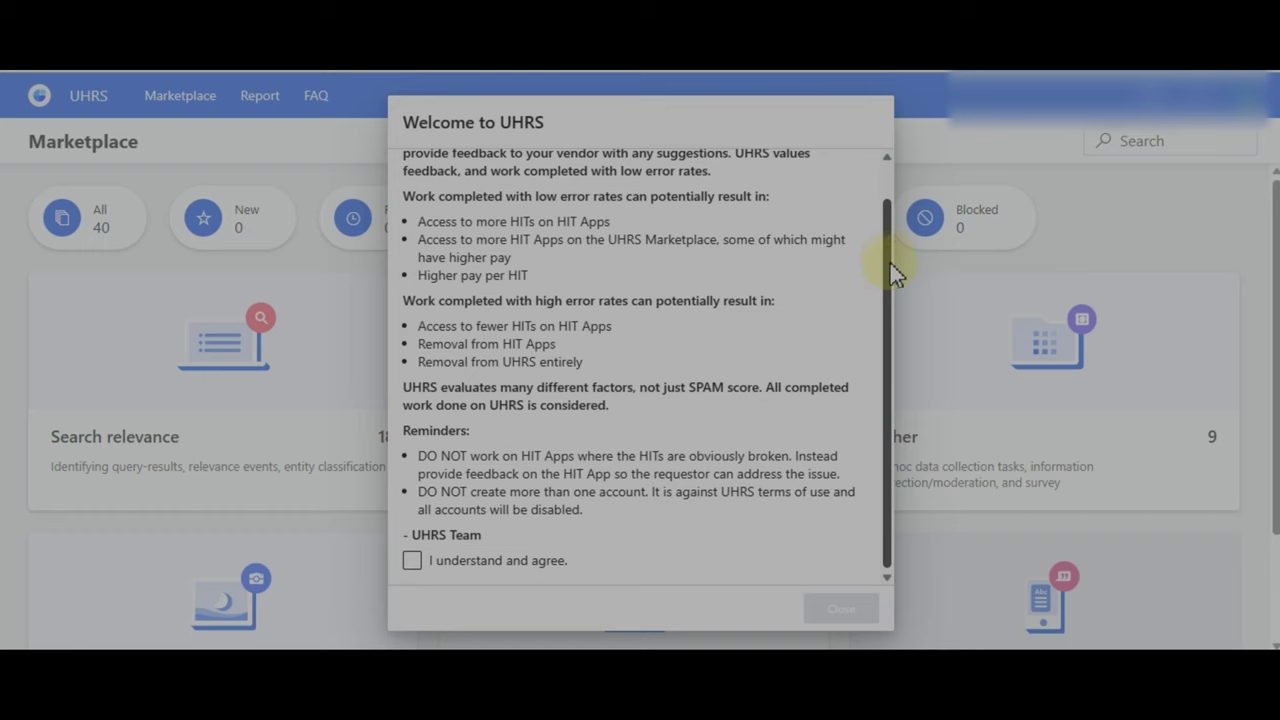
Read and agree to the Welcome to UHRS notice, and close it and the Personal Data Collection FAQ.
{"action": "scroll", "coordinate": [889, 271], "scroll_direction": "up", "scroll_amount": 1}
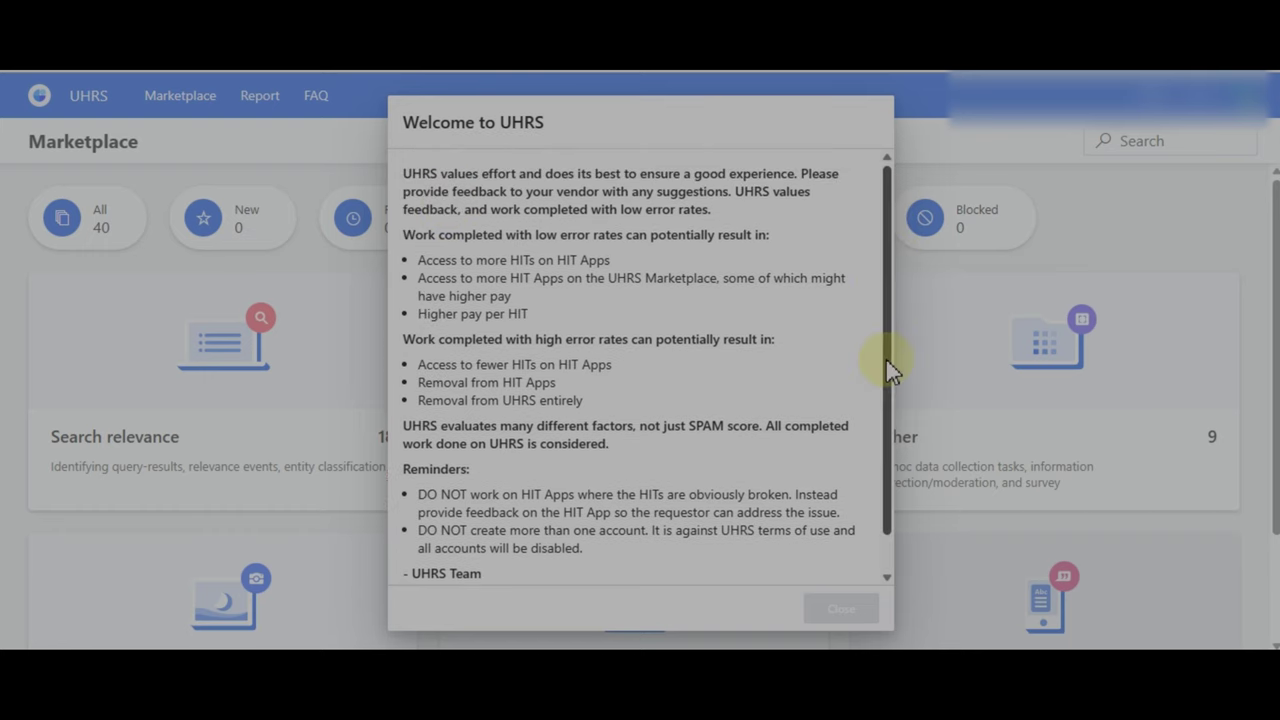
{"action": "scroll", "coordinate": [885, 357], "scroll_direction": "down", "scroll_amount": 1}
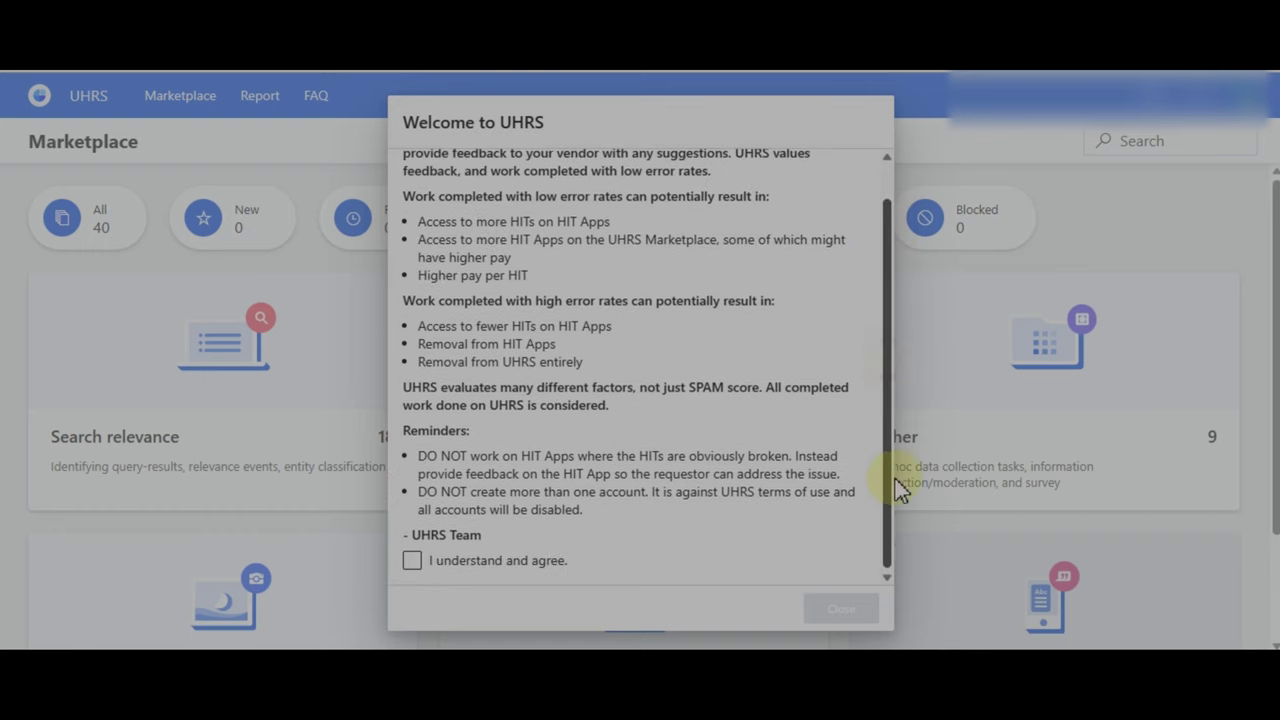
{"action": "left_click", "coordinate": [412, 561]}
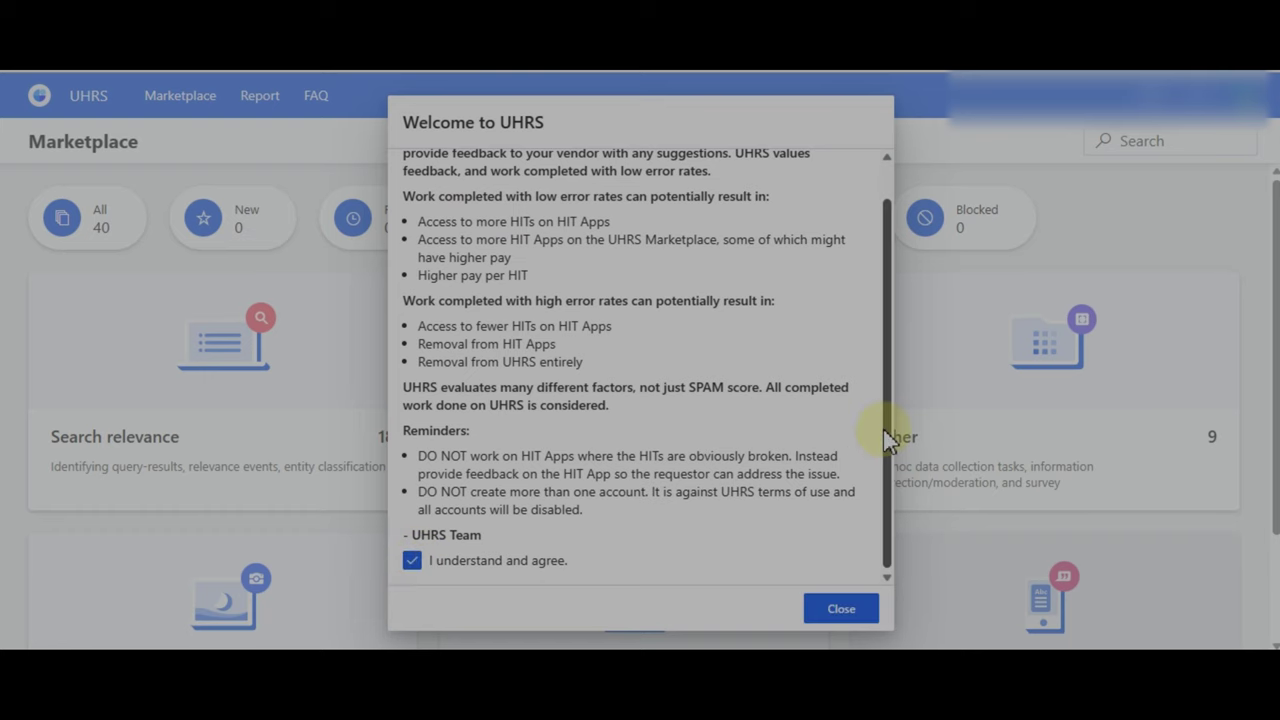
{"action": "scroll", "coordinate": [891, 400], "scroll_direction": "up", "scroll_amount": 1}
{"action": "scroll", "coordinate": [890, 390], "scroll_direction": "down", "scroll_amount": 1}
{"action": "left_click", "coordinate": [849, 613]}
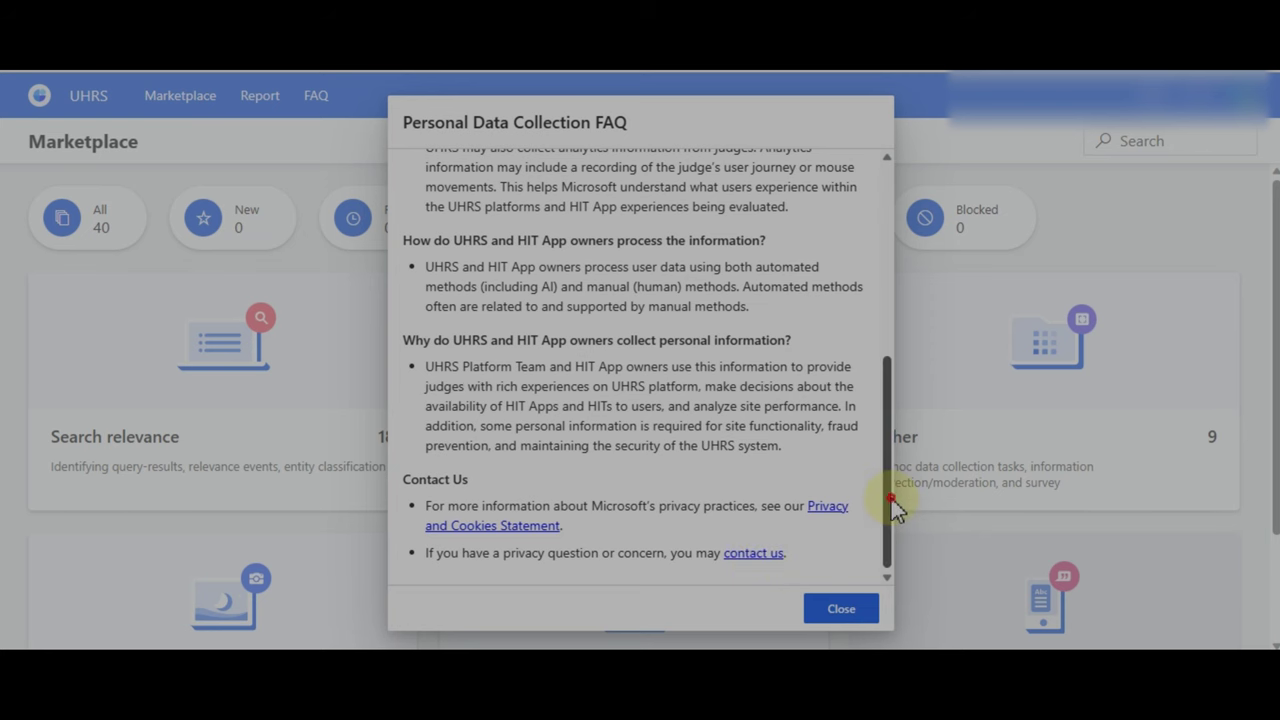
{"action": "left_click_drag", "start_coordinate": [891, 508], "coordinate": [906, 571]}
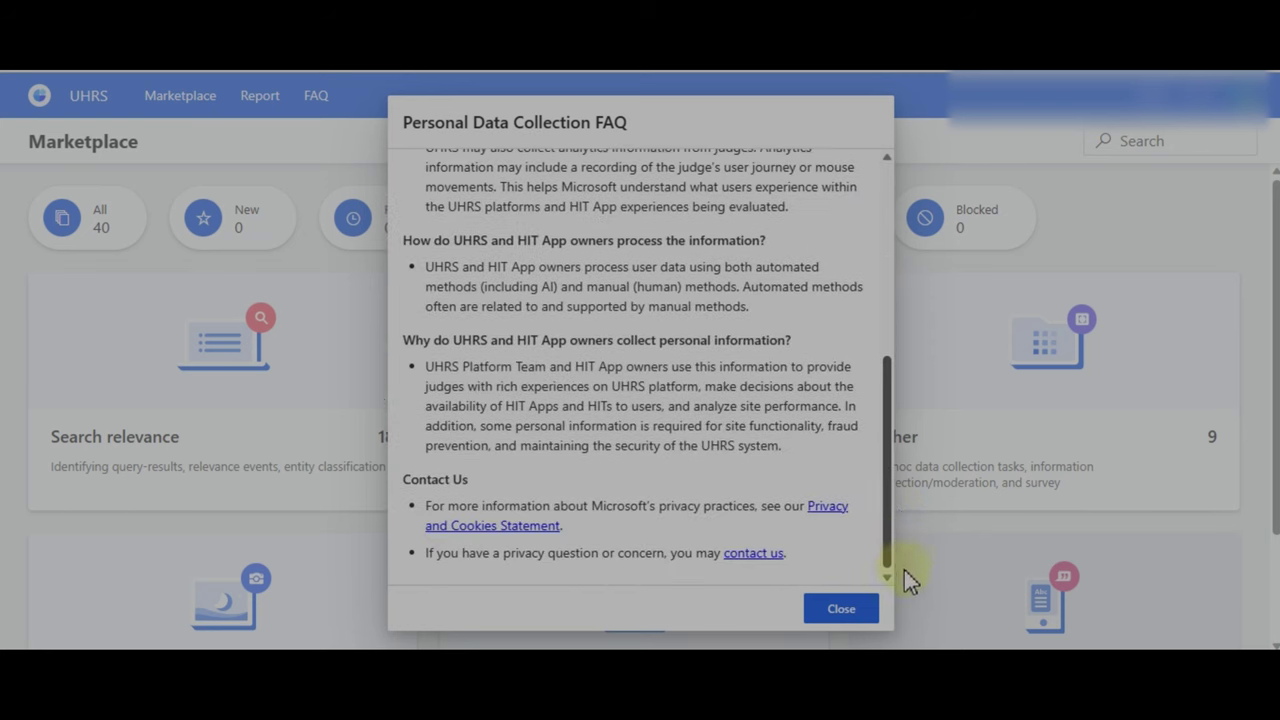
{"action": "left_click", "coordinate": [845, 610]}
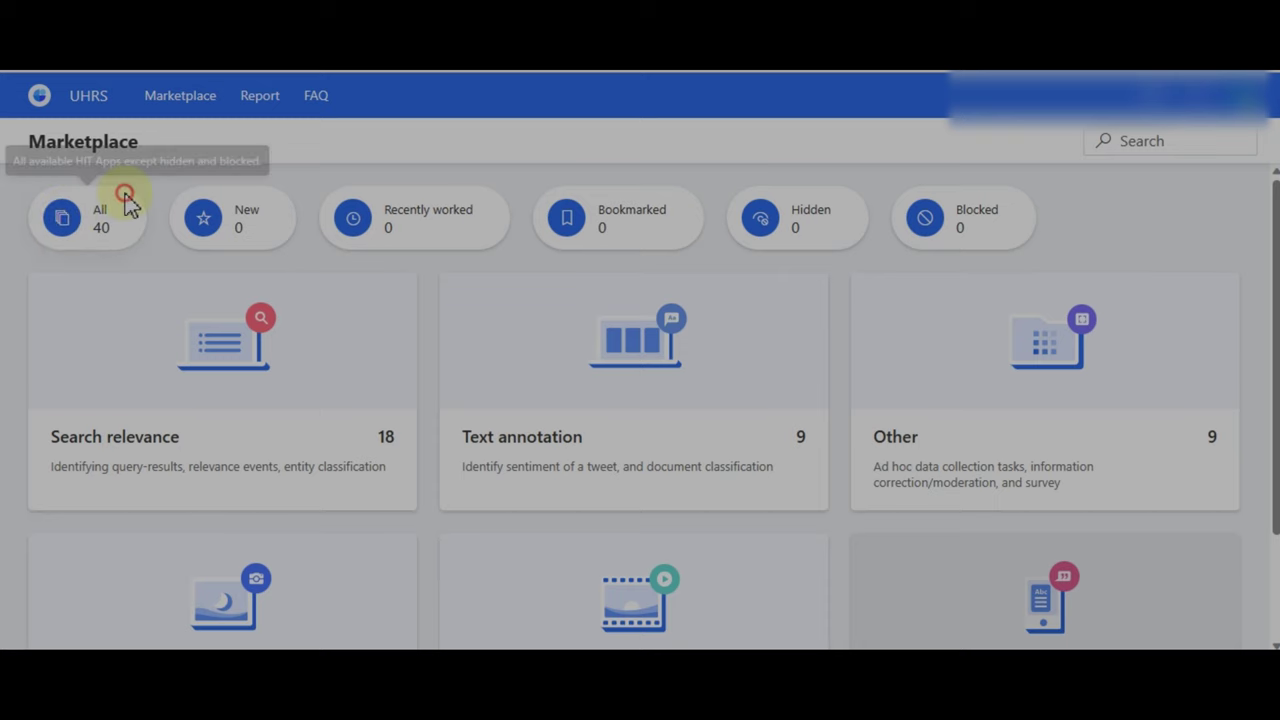
Open all available HIT Apps in the Marketplace and examine their pay per HIT, number of HITs and training or qualification options.
{"action": "left_click", "coordinate": [128, 205]}
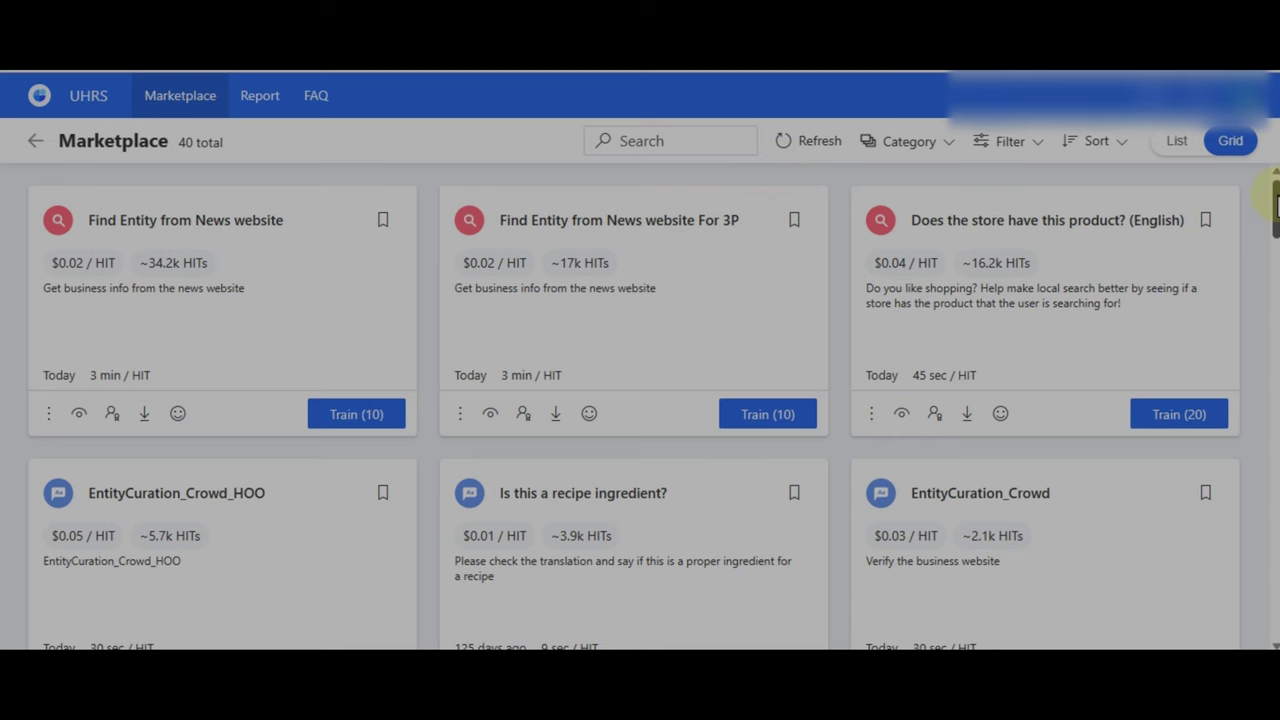
{"action": "left_click_drag", "start_coordinate": [1276, 205], "coordinate": [1276, 280]}
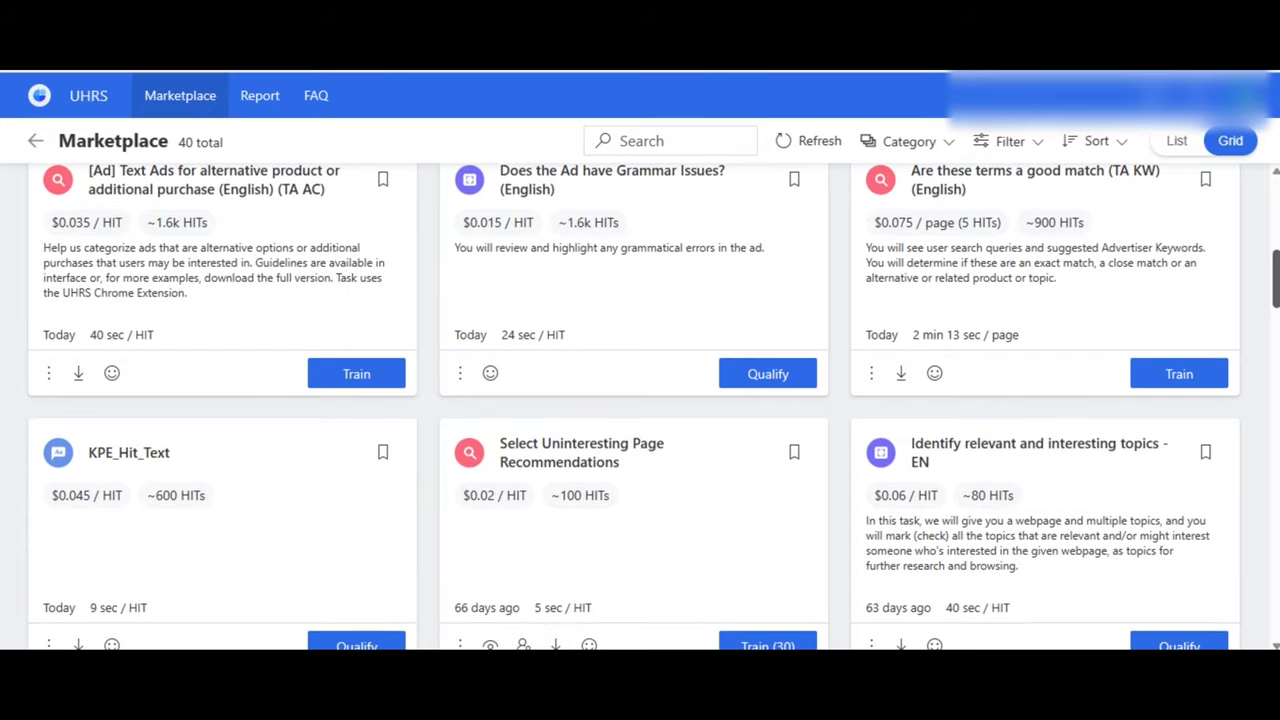
{"action": "scroll", "coordinate": [653, 406], "scroll_direction": "down", "scroll_amount": 5}
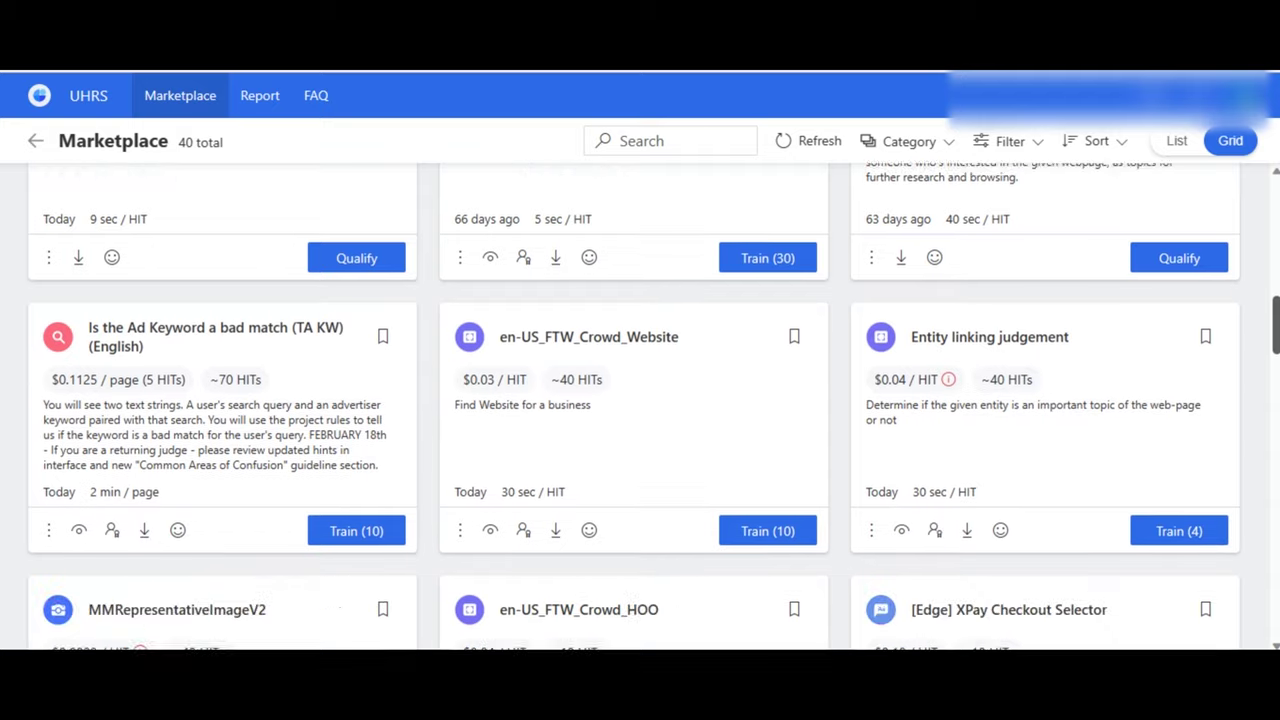
{"action": "scroll", "coordinate": [653, 406], "scroll_direction": "down", "scroll_amount": 8}
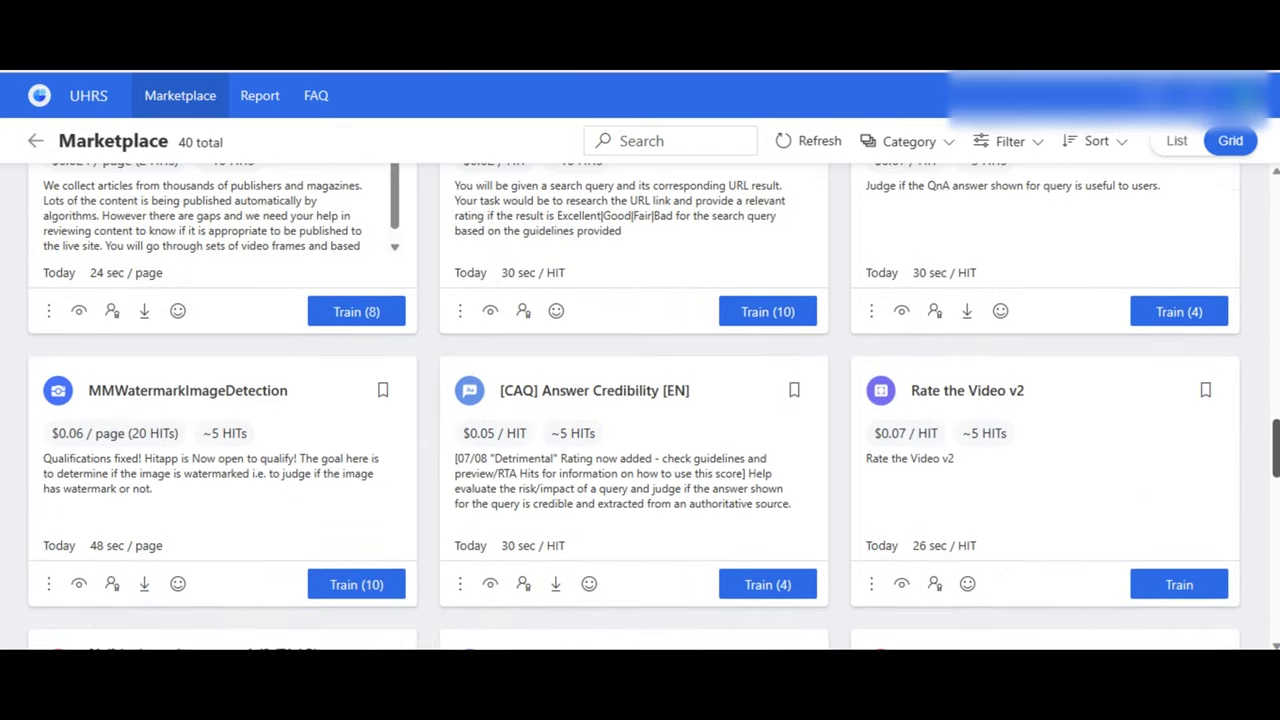
{"action": "scroll", "coordinate": [653, 406], "scroll_direction": "down", "scroll_amount": 8}
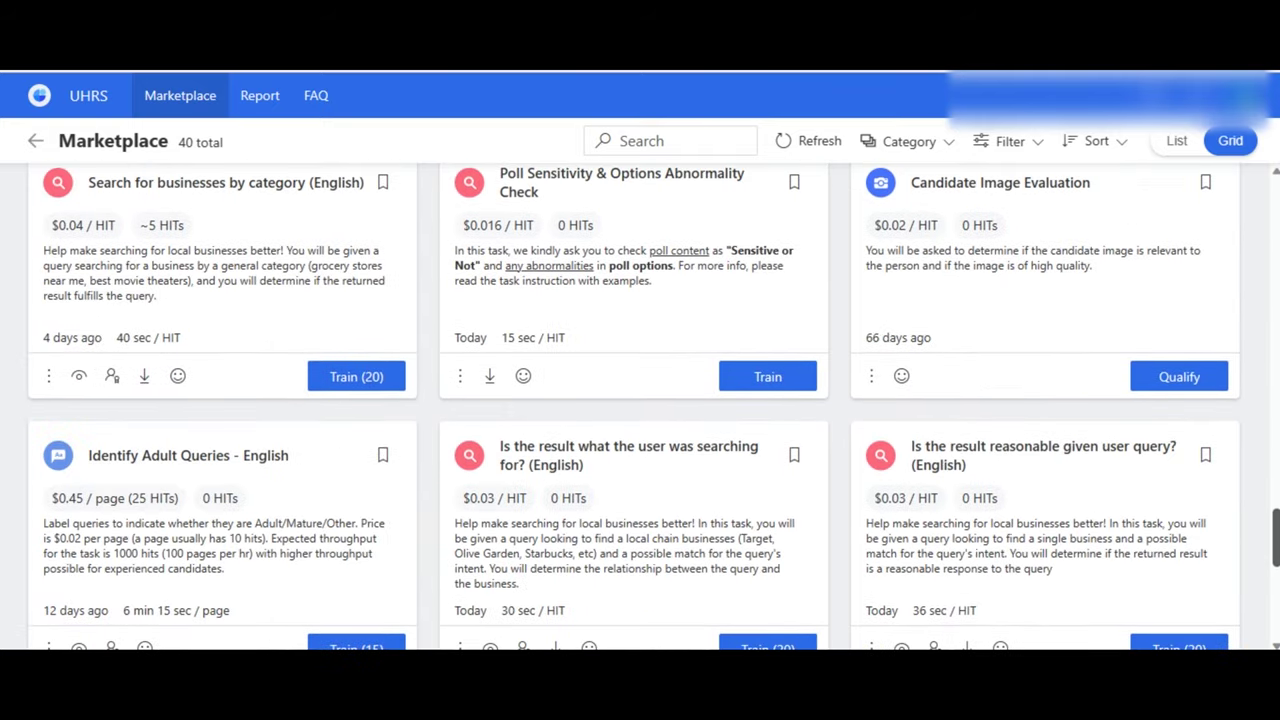
{"action": "scroll", "coordinate": [653, 406], "scroll_direction": "down", "scroll_amount": 1}
{"action": "scroll", "coordinate": [653, 406], "scroll_direction": "up", "scroll_amount": 20}
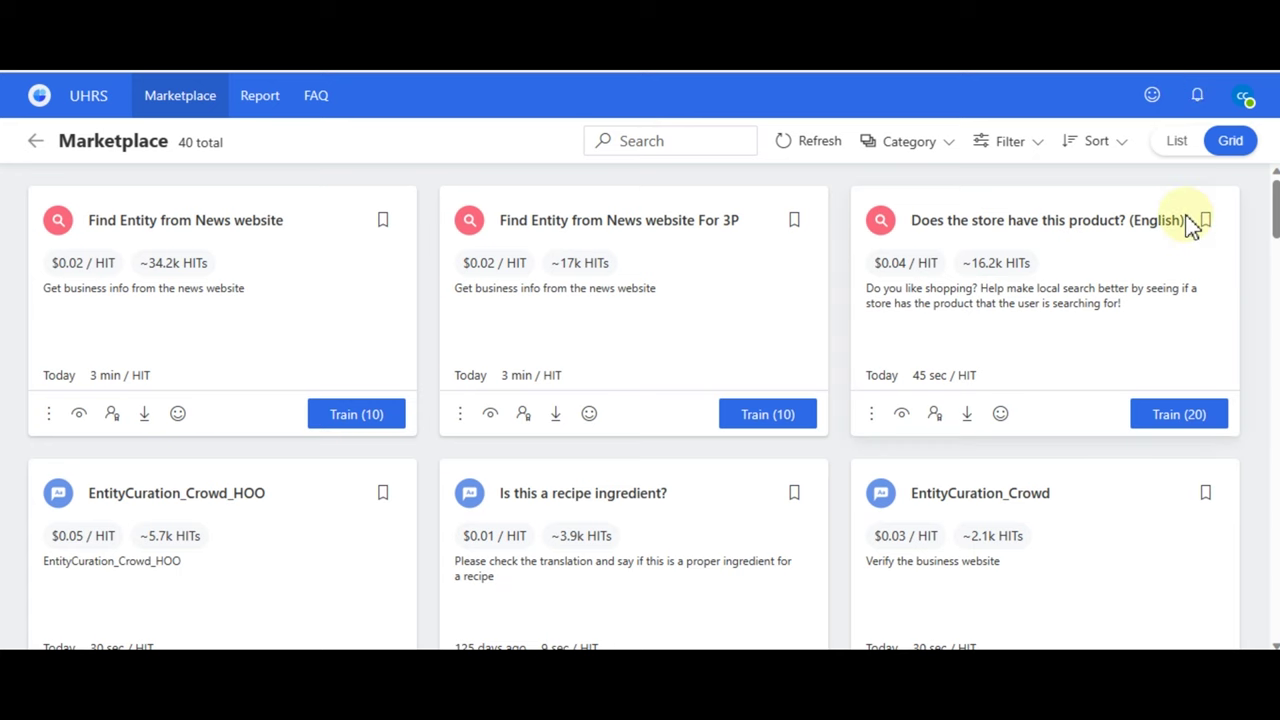
{"action": "scroll", "coordinate": [640, 407], "scroll_direction": "down", "scroll_amount": 2}
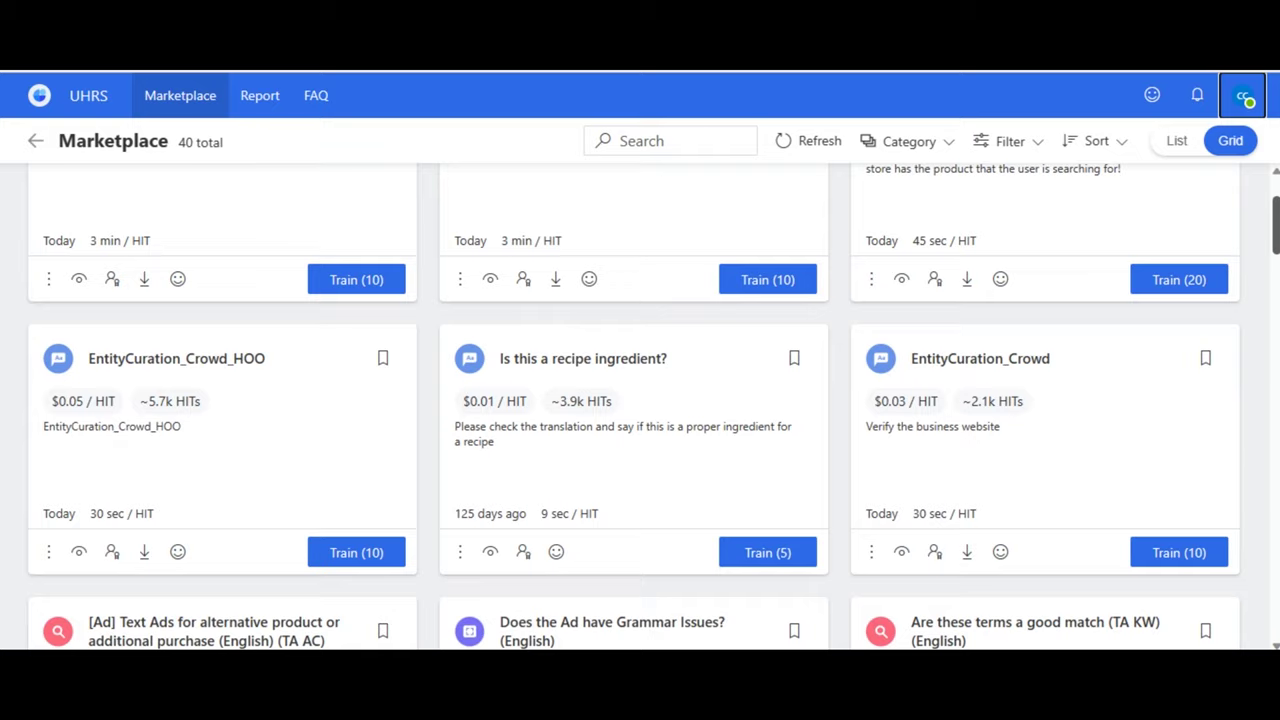
{"action": "scroll", "coordinate": [640, 407], "scroll_direction": "down", "scroll_amount": 10}
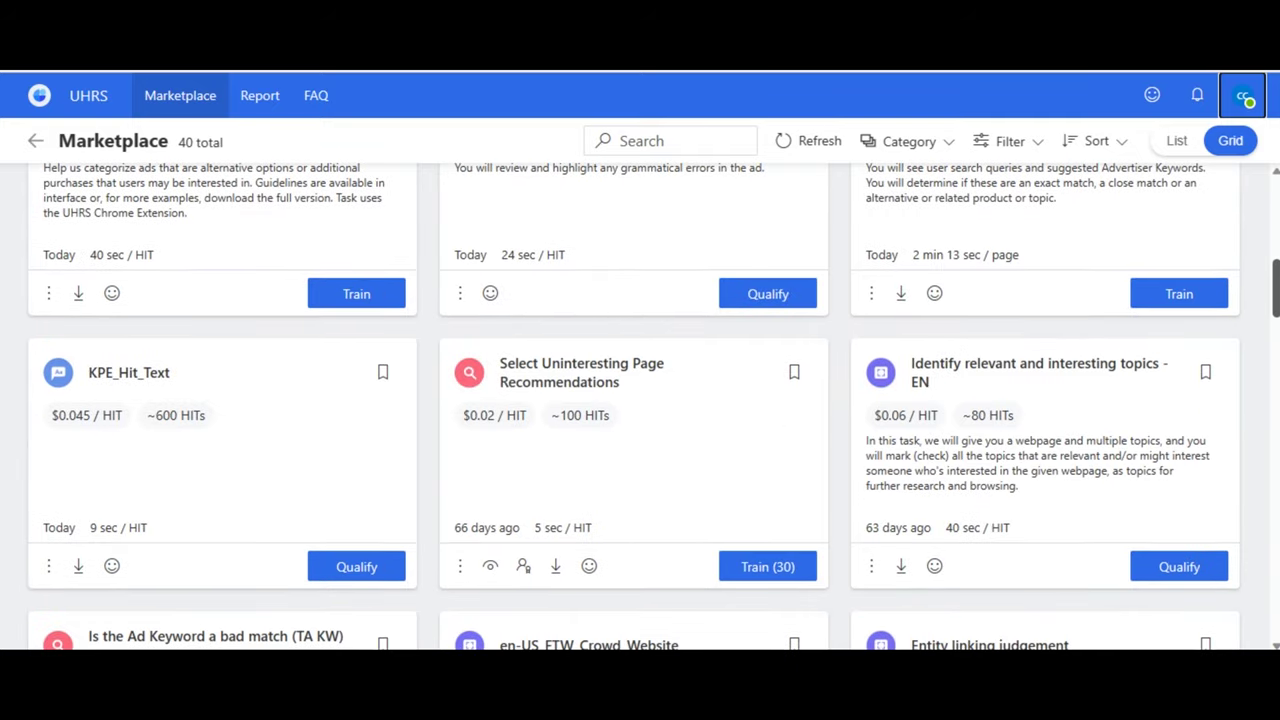
{"action": "scroll", "coordinate": [640, 407], "scroll_direction": "down", "scroll_amount": 8}
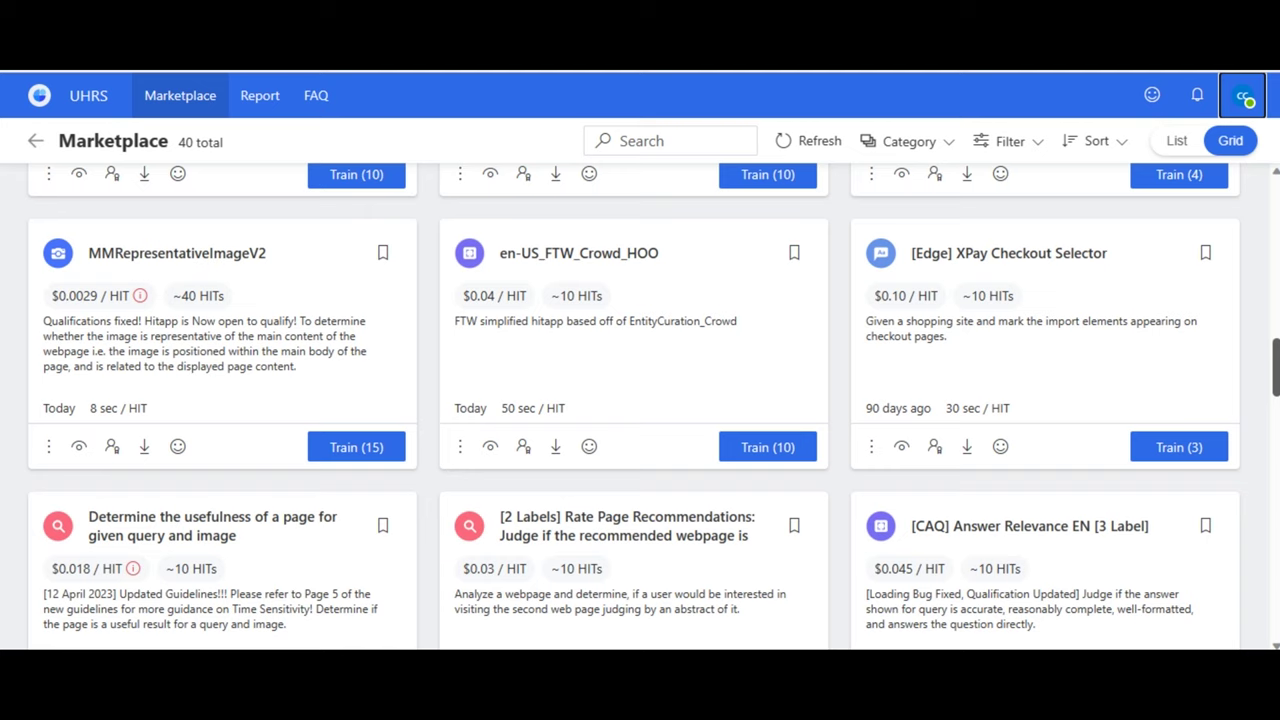
{"action": "scroll", "coordinate": [640, 407], "scroll_direction": "down", "scroll_amount": 10}
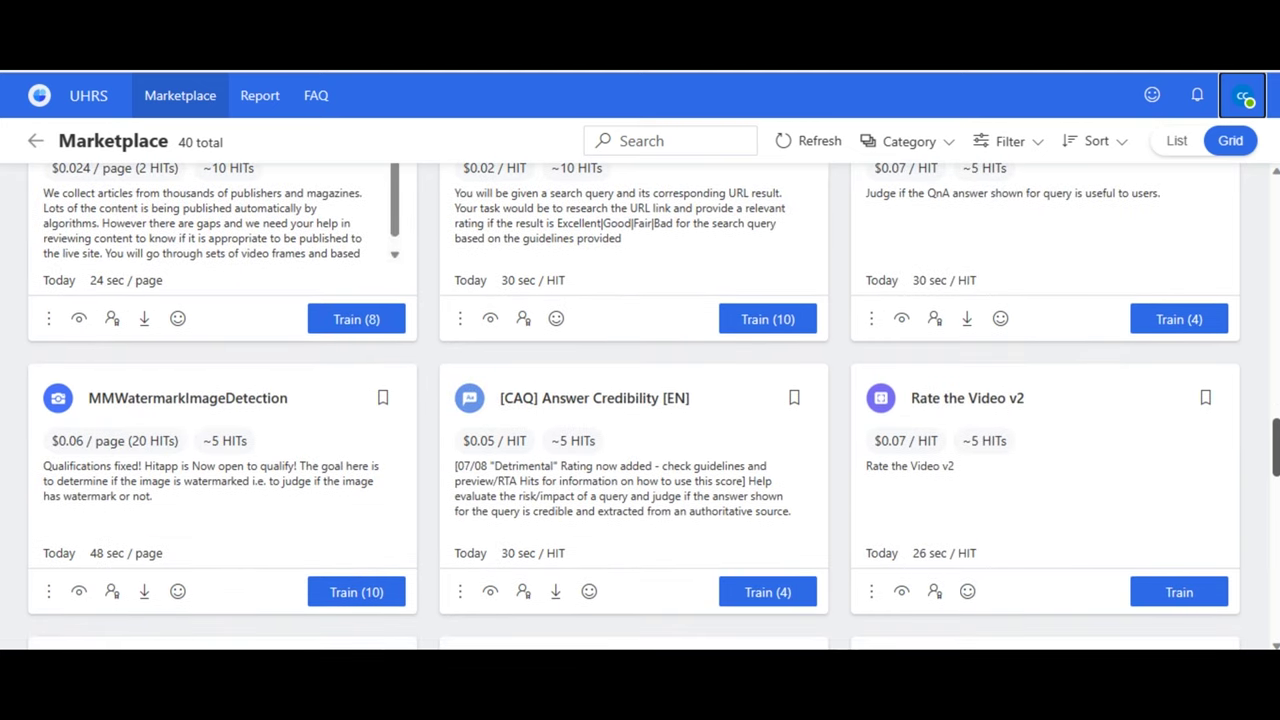